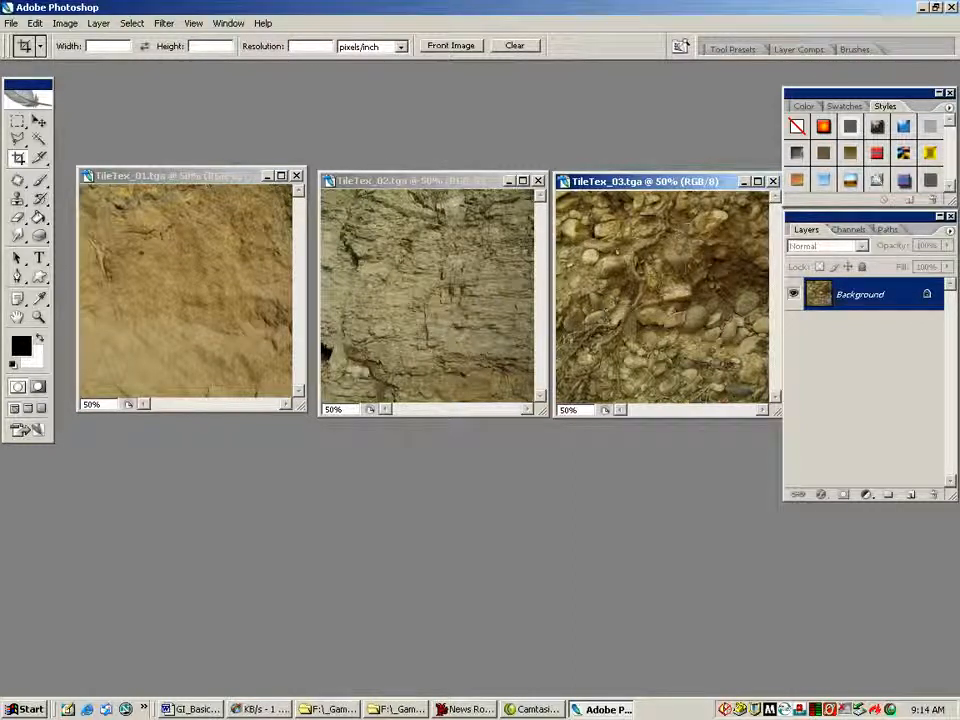
# Make TileTex_01.tga the active image and minimise the TileTex_02.tga and TileTex_03.tga windows.
pyautogui.click(250, 215)
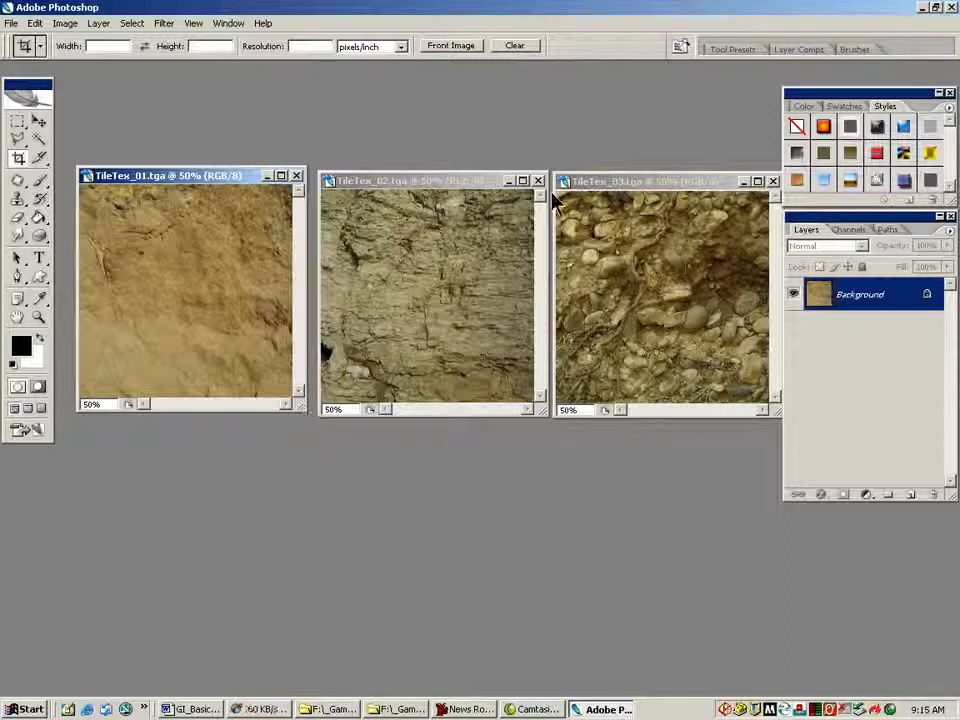
pyautogui.click(508, 181)
pyautogui.click(743, 181)
# Move and enlarge the TileTex_01.tga window so the whole texture is shown at 100% zoom.
pyautogui.moveTo(243, 180); pyautogui.dragTo(502, 174)
pyautogui.moveTo(560, 400); pyautogui.dragTo(630, 522)
pyautogui.click(38, 317)
pyautogui.click(508, 386)
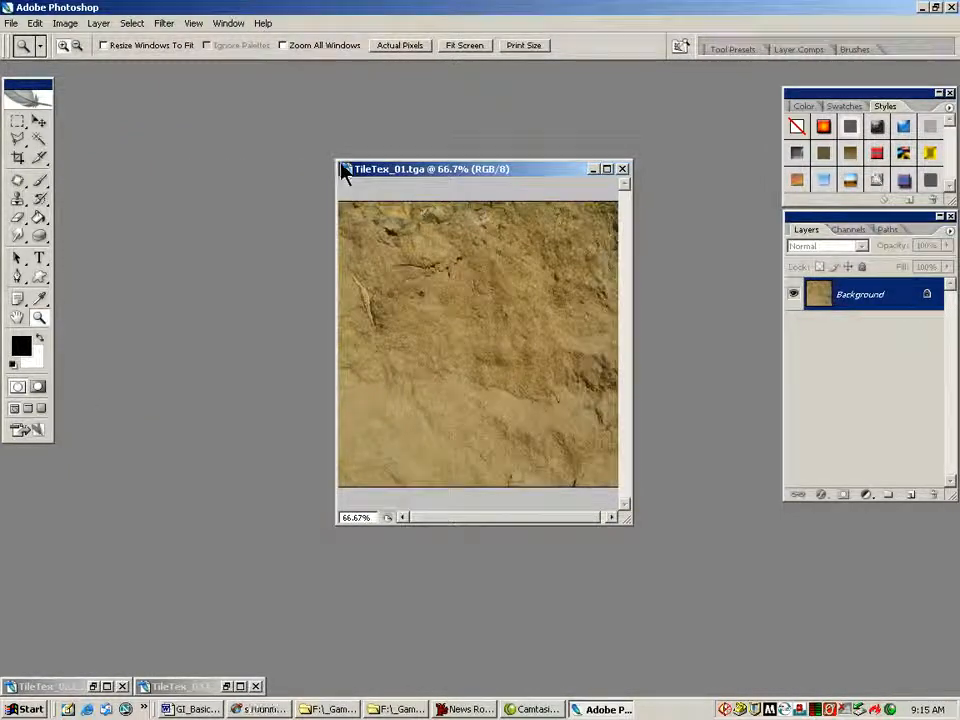
pyautogui.moveTo(333, 157); pyautogui.dragTo(212, 100)
pyautogui.click(530, 390)
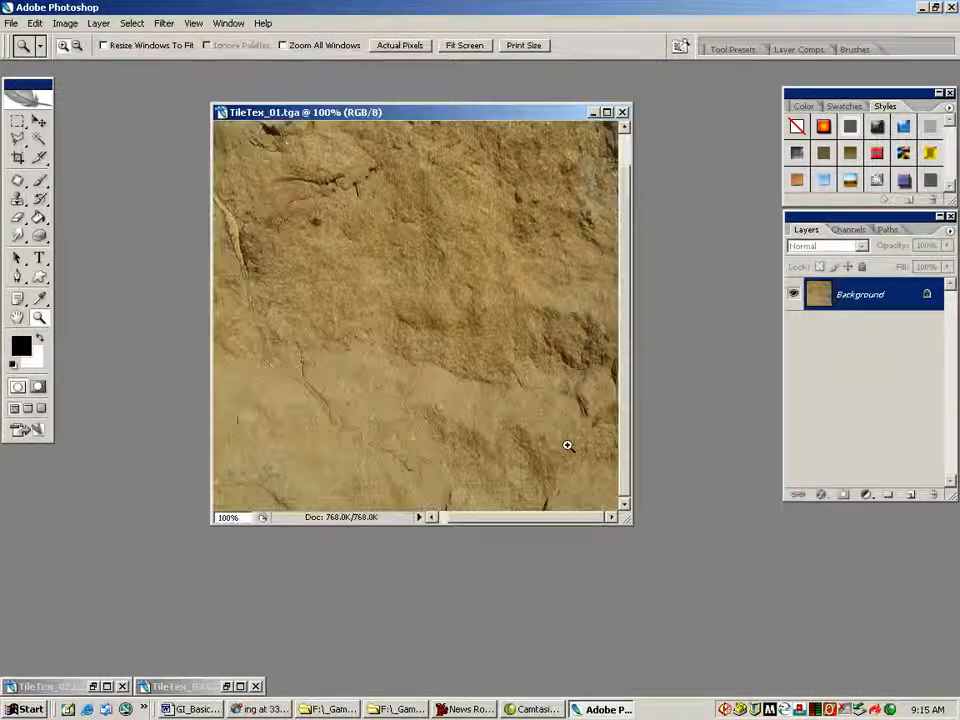
pyautogui.moveTo(631, 523); pyautogui.dragTo(759, 671)
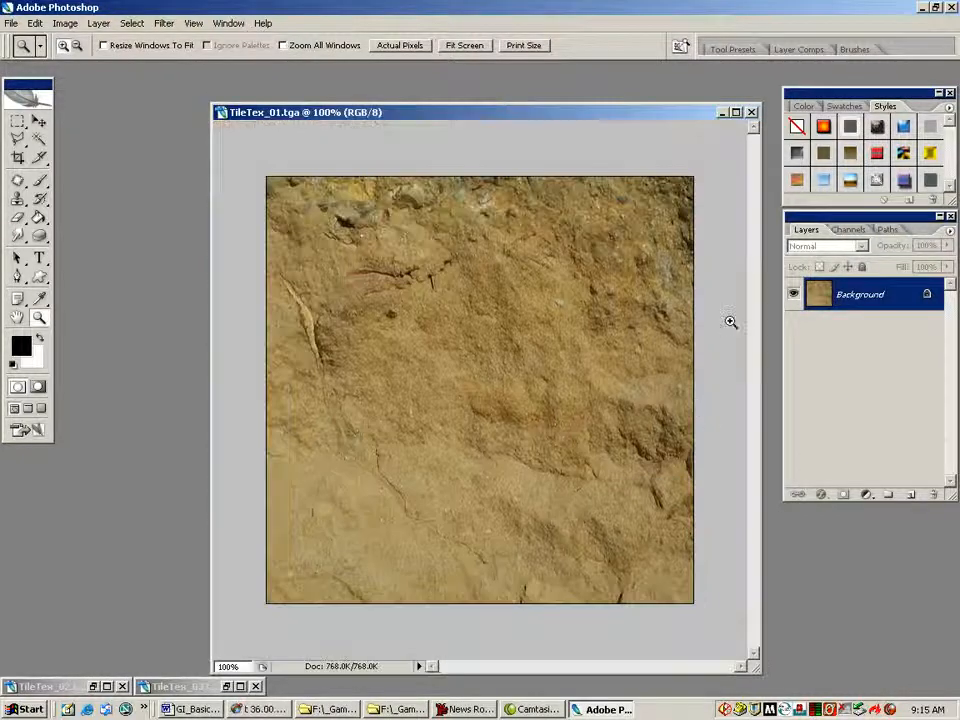
pyautogui.moveTo(590, 114); pyautogui.dragTo(555, 87)
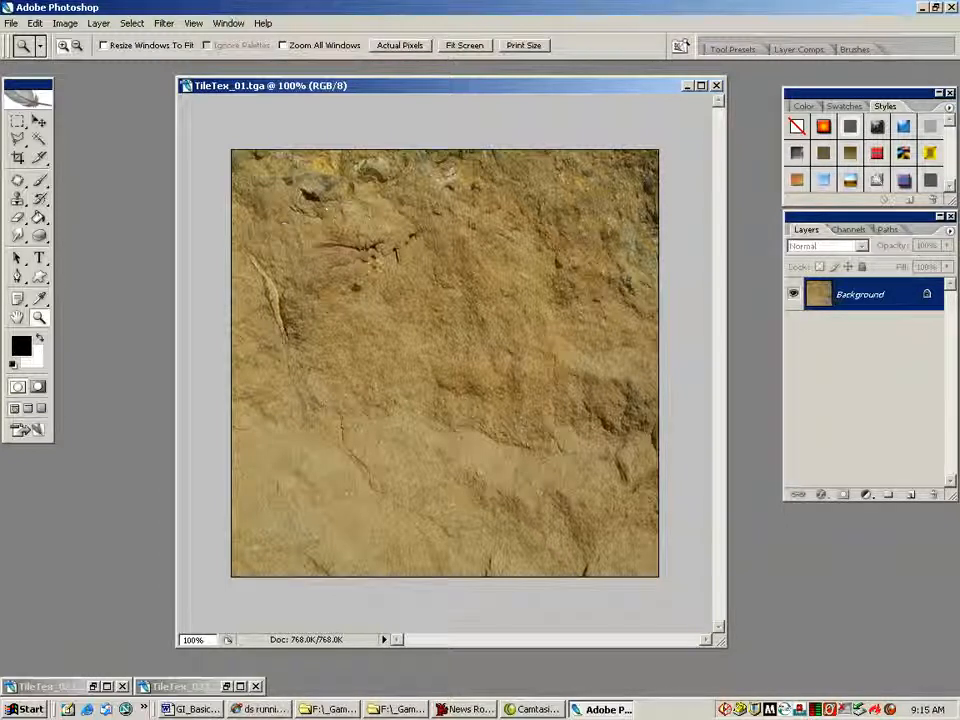
# Patch the dark horizontal crack and the small spot beneath it in the texture's upper left with clean rock from below.
pyautogui.click(18, 181)
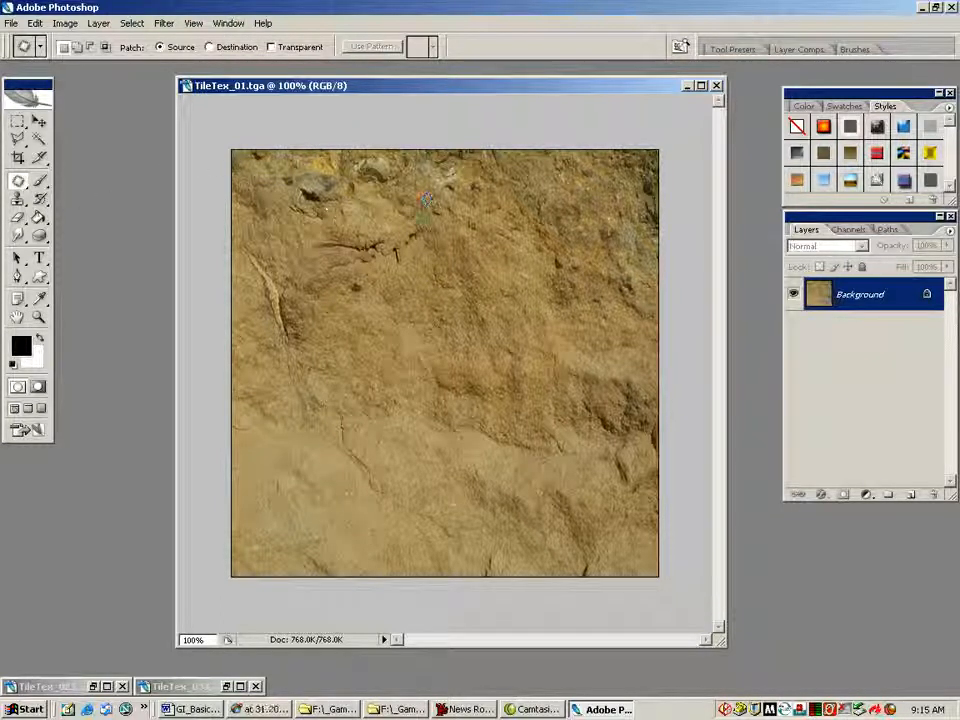
pyautogui.click(19, 184)
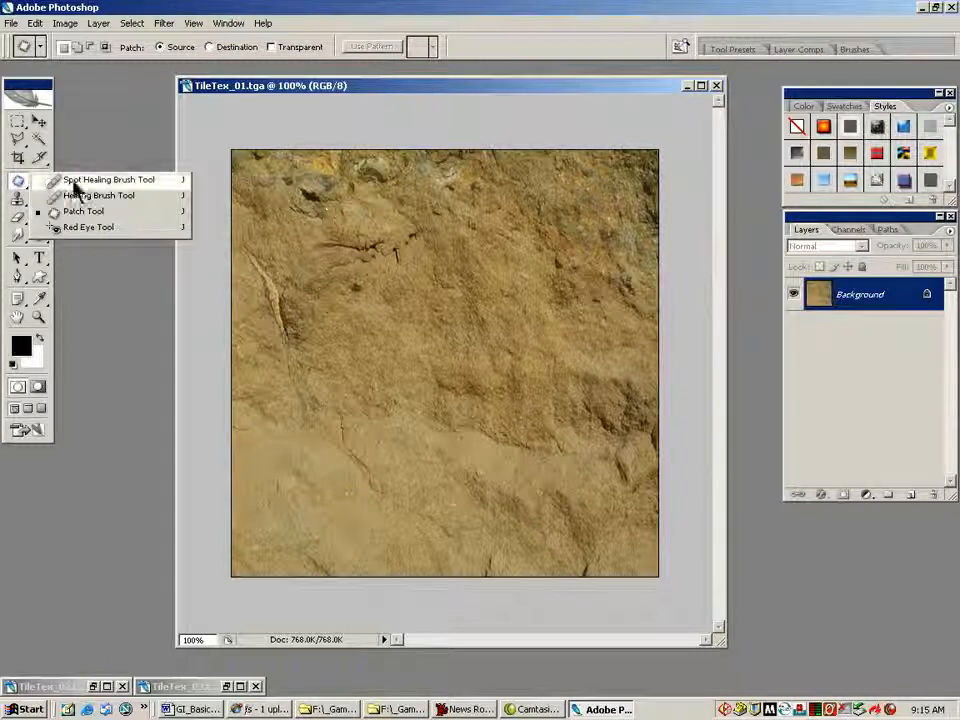
pyautogui.click(19, 185)
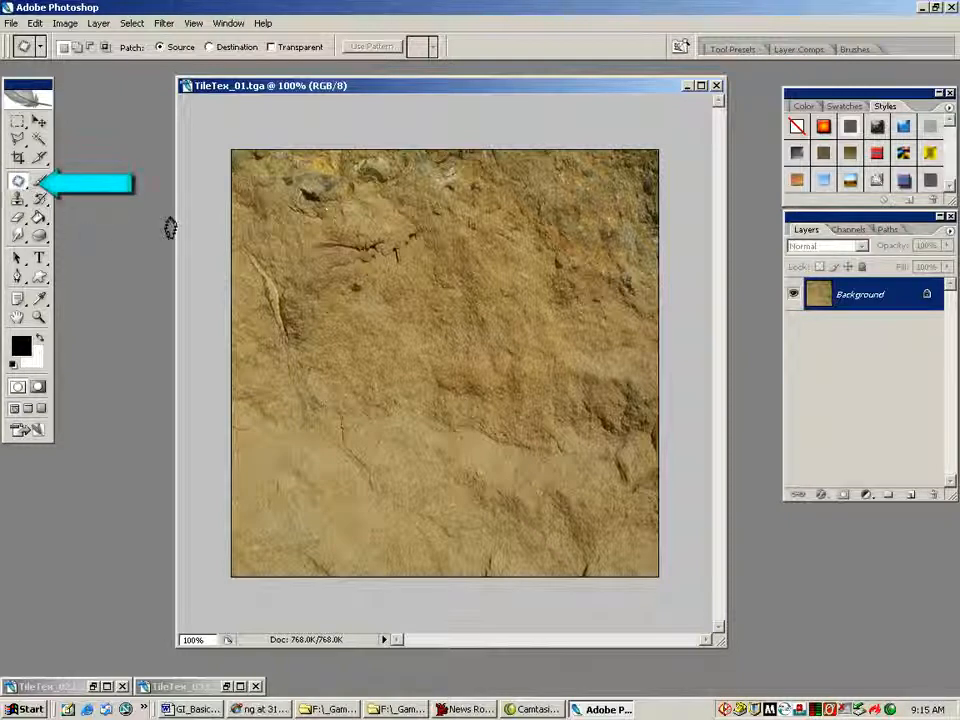
pyautogui.moveTo(380, 231)
pyautogui.mouseDown()
pyautogui.moveTo(331, 280)
pyautogui.moveTo(367, 297)
pyautogui.moveTo(407, 262)
pyautogui.moveTo(410, 218)
pyautogui.mouseUp()
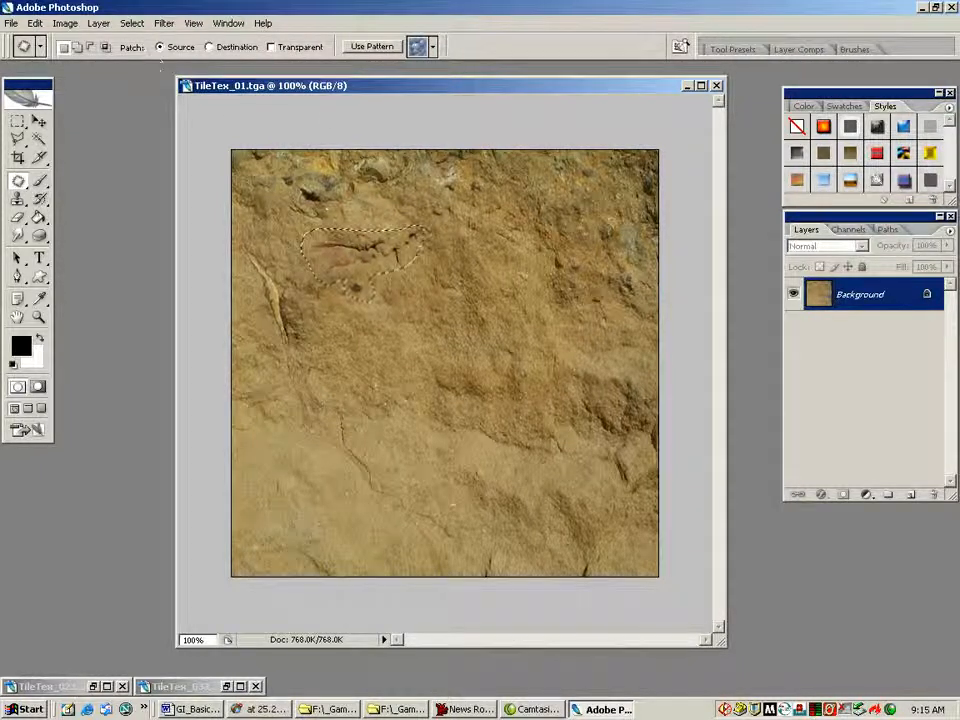
pyautogui.moveTo(325, 298); pyautogui.dragTo(350, 388)
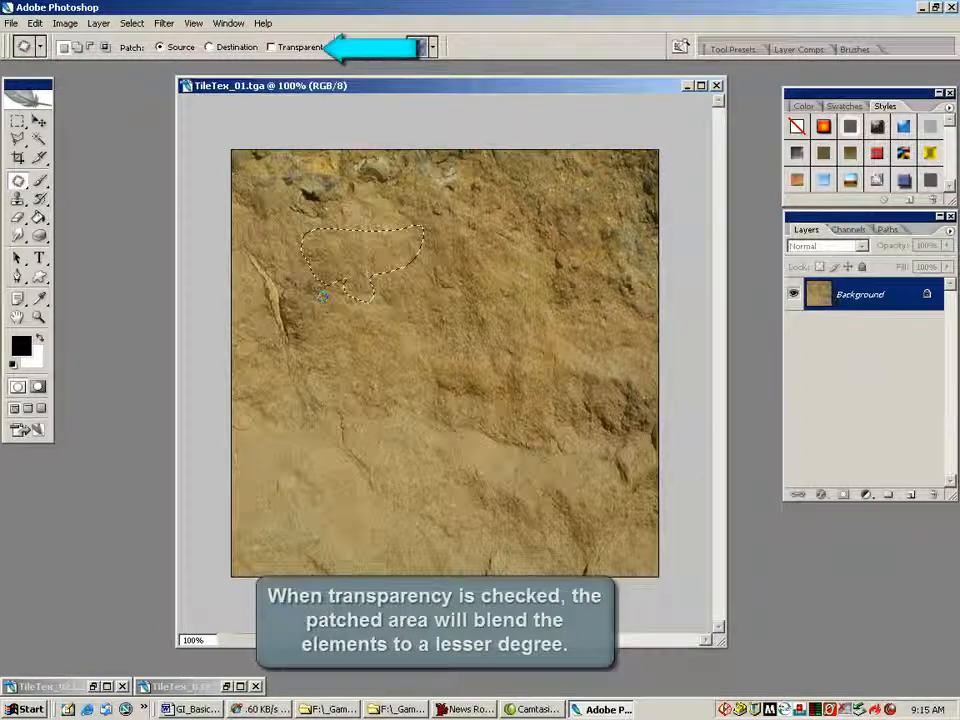
# Patch the pale root-like streak near the texture's left edge with plain rock from the area to its right.
pyautogui.click(265, 233)
pyautogui.moveTo(265, 233)
pyautogui.mouseDown()
pyautogui.moveTo(296, 355)
pyautogui.moveTo(330, 325)
pyautogui.moveTo(355, 275)
pyautogui.moveTo(318, 232)
pyautogui.moveTo(250, 228)
pyautogui.mouseUp()
pyautogui.moveTo(303, 297); pyautogui.dragTo(437, 265)
# Patch the two dark stones near the upper edge in the texture's left half with plain rock from below and deselect.
pyautogui.moveTo(360, 200)
pyautogui.mouseDown()
pyautogui.moveTo(331, 159)
pyautogui.moveTo(315, 195)
pyautogui.moveTo(358, 186)
pyautogui.moveTo(343, 176)
pyautogui.moveTo(377, 256)
pyautogui.mouseUp()
pyautogui.click(388, 208)
pyautogui.moveTo(359, 167); pyautogui.dragTo(419, 136)
pyautogui.moveTo(368, 186)
pyautogui.mouseDown()
pyautogui.moveTo(359, 168)
pyautogui.moveTo(370, 247)
pyautogui.mouseUp()
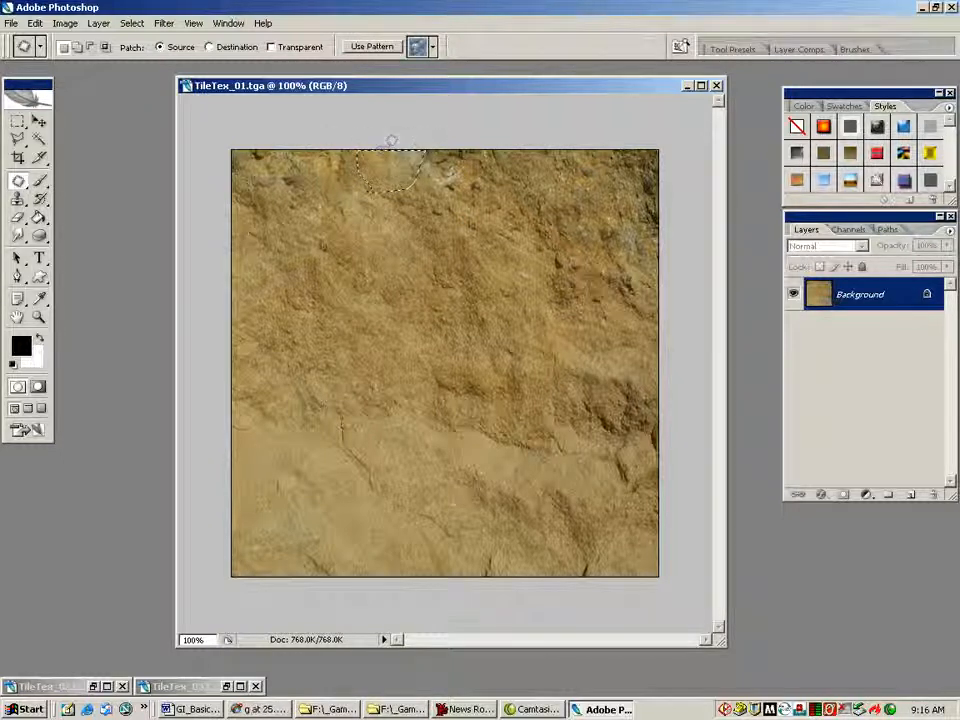
pyautogui.click(393, 144)
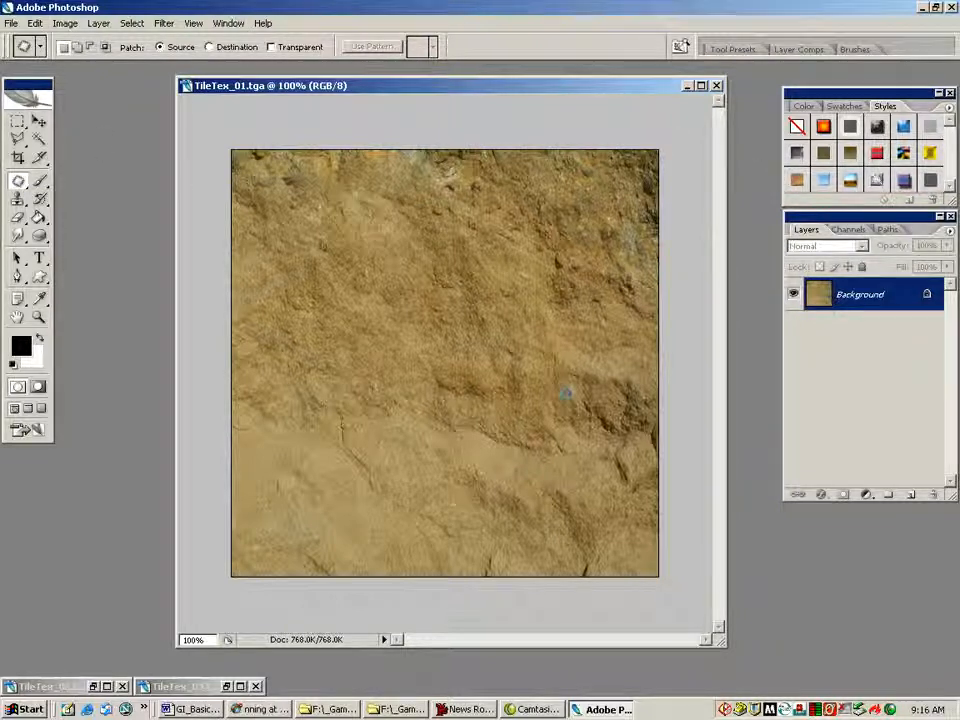
# Patch the crack and the dark shadowed area beside the lower right edge with lighter rock from the texture's middle.
pyautogui.moveTo(607, 456)
pyautogui.mouseDown()
pyautogui.moveTo(660, 459)
pyautogui.moveTo(664, 425)
pyautogui.moveTo(664, 453)
pyautogui.moveTo(513, 415)
pyautogui.mouseUp()
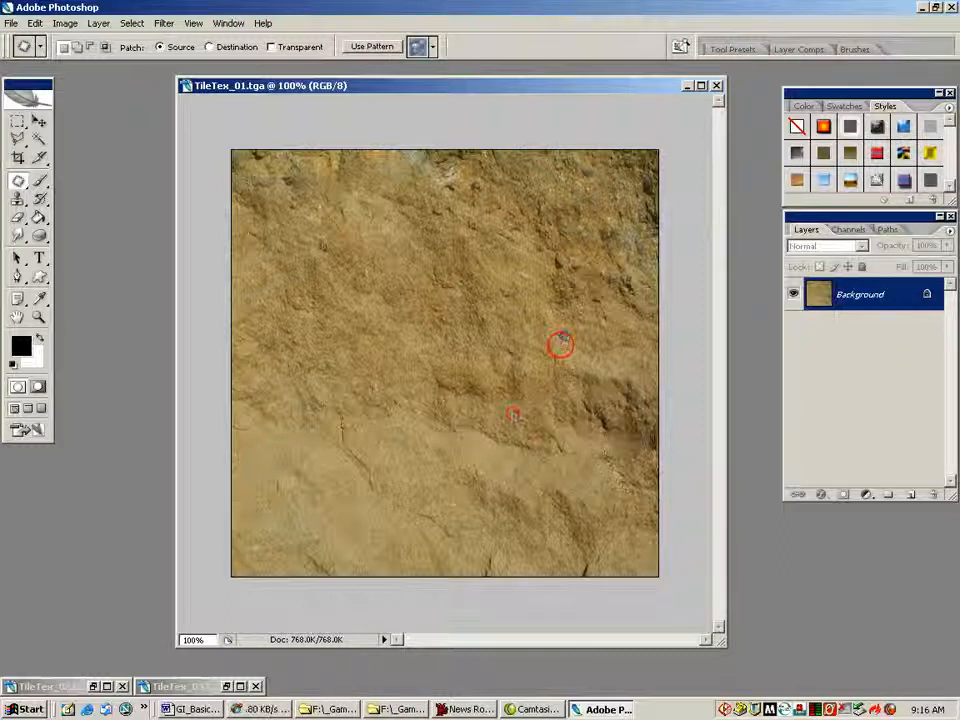
pyautogui.moveTo(577, 346); pyautogui.dragTo(540, 385)
pyautogui.moveTo(601, 450)
pyautogui.mouseDown()
pyautogui.moveTo(597, 379)
pyautogui.moveTo(663, 423)
pyautogui.moveTo(664, 455)
pyautogui.moveTo(614, 474)
pyautogui.moveTo(384, 474)
pyautogui.mouseUp()
pyautogui.click(445, 330)
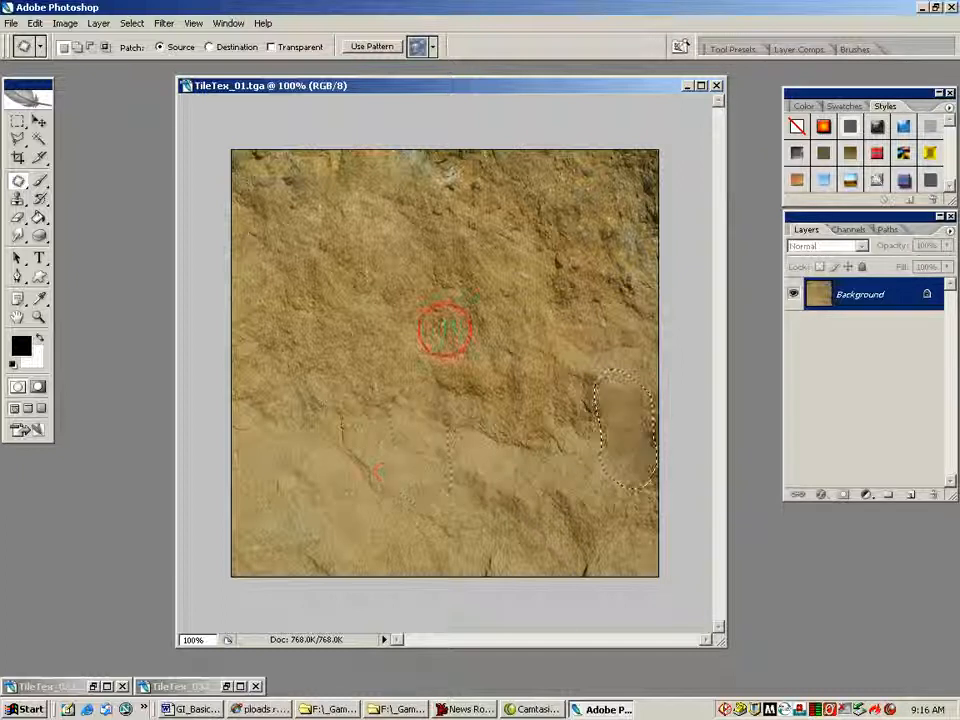
# Patch the dark blemishes in the upper right part of the texture with rock from the area to their left.
pyautogui.click(589, 306)
pyautogui.moveTo(538, 251)
pyautogui.mouseDown()
pyautogui.moveTo(606, 315)
pyautogui.moveTo(545, 285)
pyautogui.mouseUp()
pyautogui.moveTo(572, 289); pyautogui.dragTo(469, 296)
pyautogui.click(538, 233)
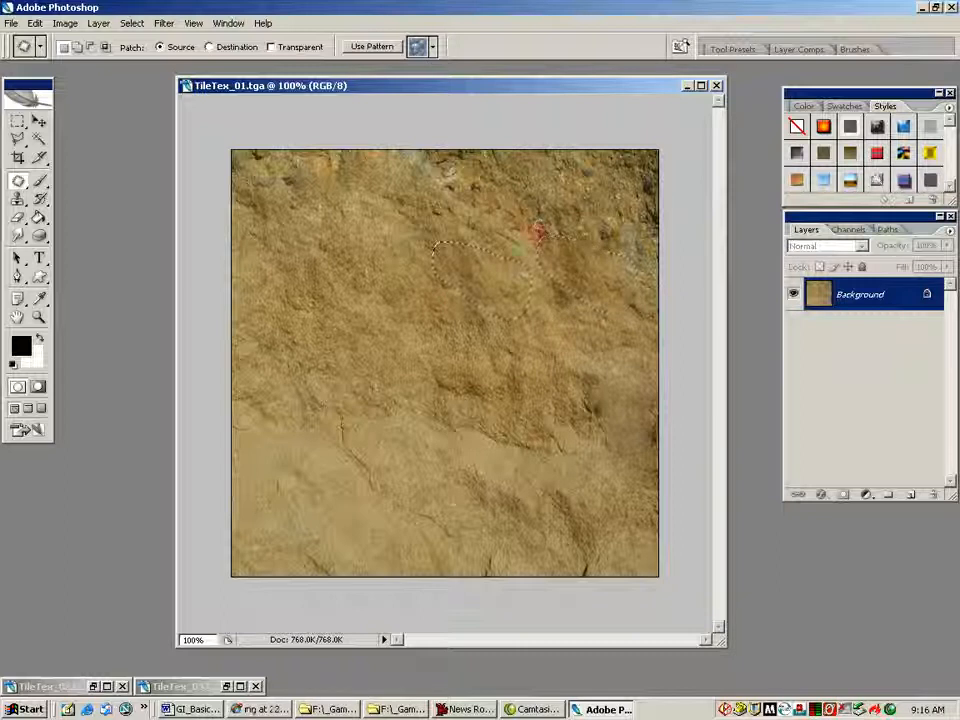
pyautogui.moveTo(521, 276)
pyautogui.mouseDown()
pyautogui.moveTo(534, 261)
pyautogui.moveTo(523, 272)
pyautogui.moveTo(476, 268)
pyautogui.mouseUp()
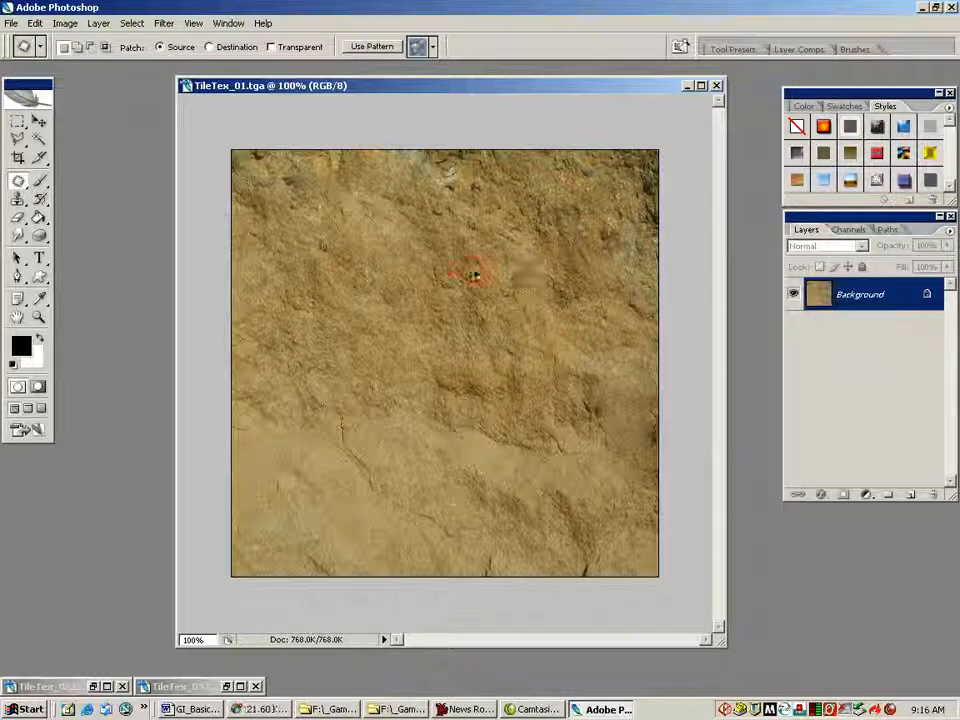
# Patch the distinct marks near the upper centre of the texture with plain rock from the lower left and deselect.
pyautogui.moveTo(461, 207)
pyautogui.mouseDown()
pyautogui.moveTo(456, 250)
pyautogui.moveTo(412, 264)
pyautogui.mouseUp()
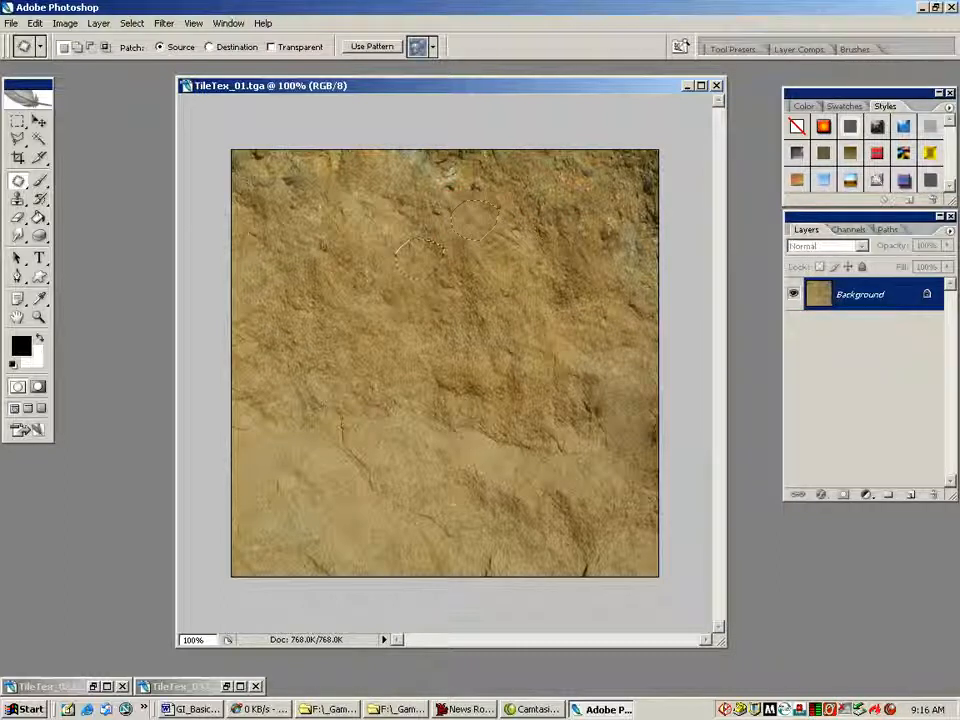
pyautogui.moveTo(492, 173)
pyautogui.mouseDown()
pyautogui.moveTo(443, 173)
pyautogui.moveTo(407, 225)
pyautogui.moveTo(380, 222)
pyautogui.mouseUp()
pyautogui.hotkey('ctrl', 'd')
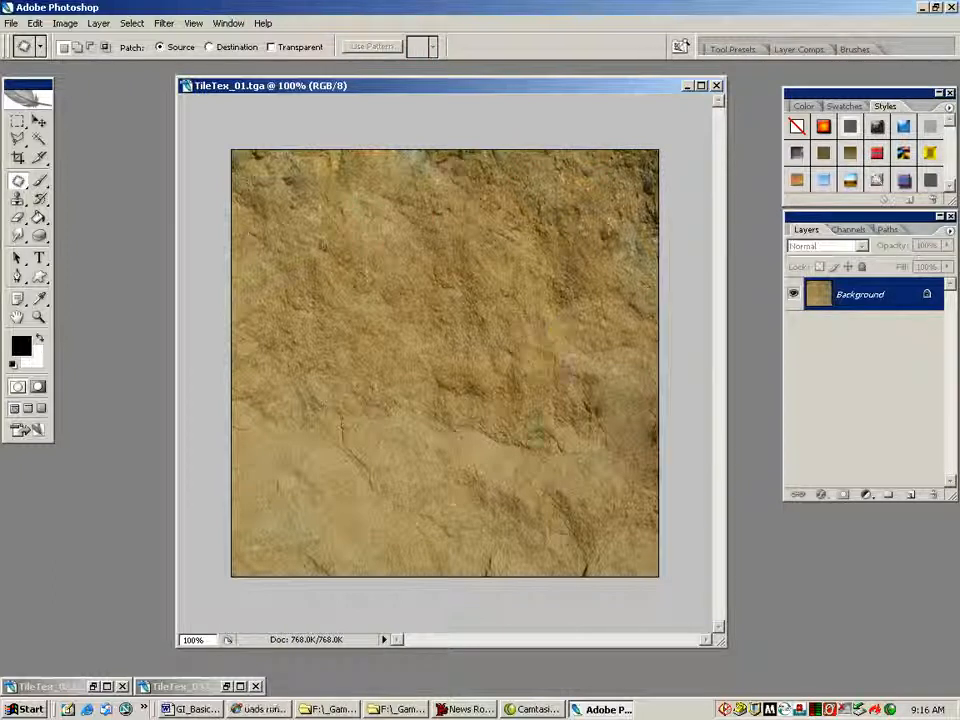
# Patch the long crack line and the dark ridge just below the texture's centre with neighbouring rock.
pyautogui.moveTo(464, 432)
pyautogui.mouseDown()
pyautogui.moveTo(556, 456)
pyautogui.moveTo(548, 440)
pyautogui.mouseUp()
pyautogui.moveTo(520, 450)
pyautogui.mouseDown()
pyautogui.moveTo(459, 478)
pyautogui.moveTo(416, 470)
pyautogui.mouseUp()
pyautogui.click(535, 386)
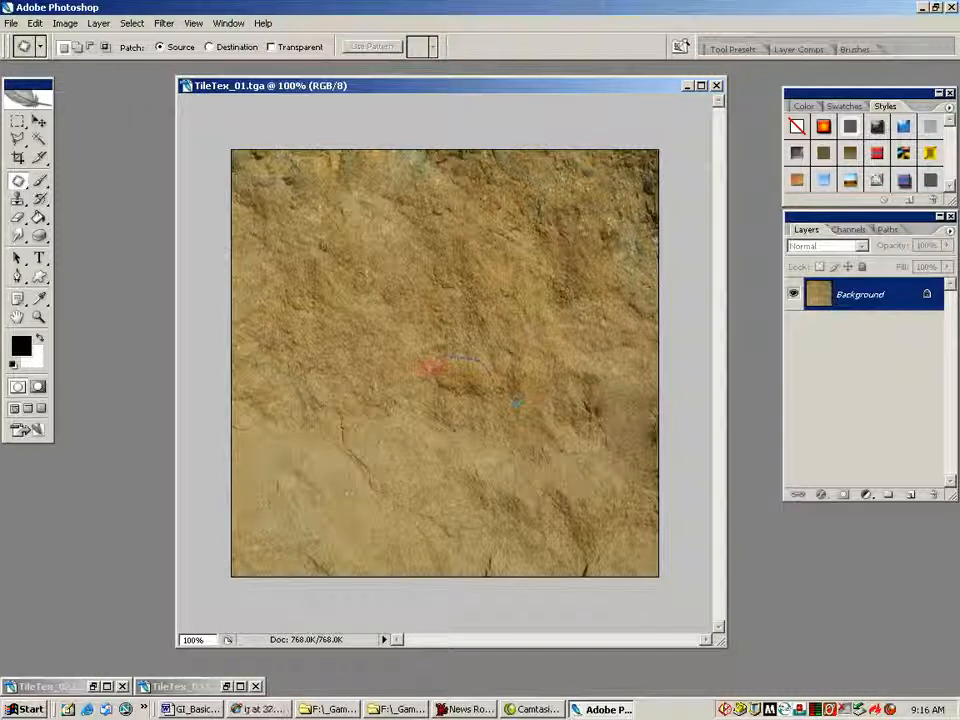
pyautogui.moveTo(437, 360); pyautogui.dragTo(440, 364)
pyautogui.click(272, 228)
# Clone clean rock over the dark marks in the texture's upper left corner using a size 30 Clone Stamp brush.
pyautogui.click(17, 200)
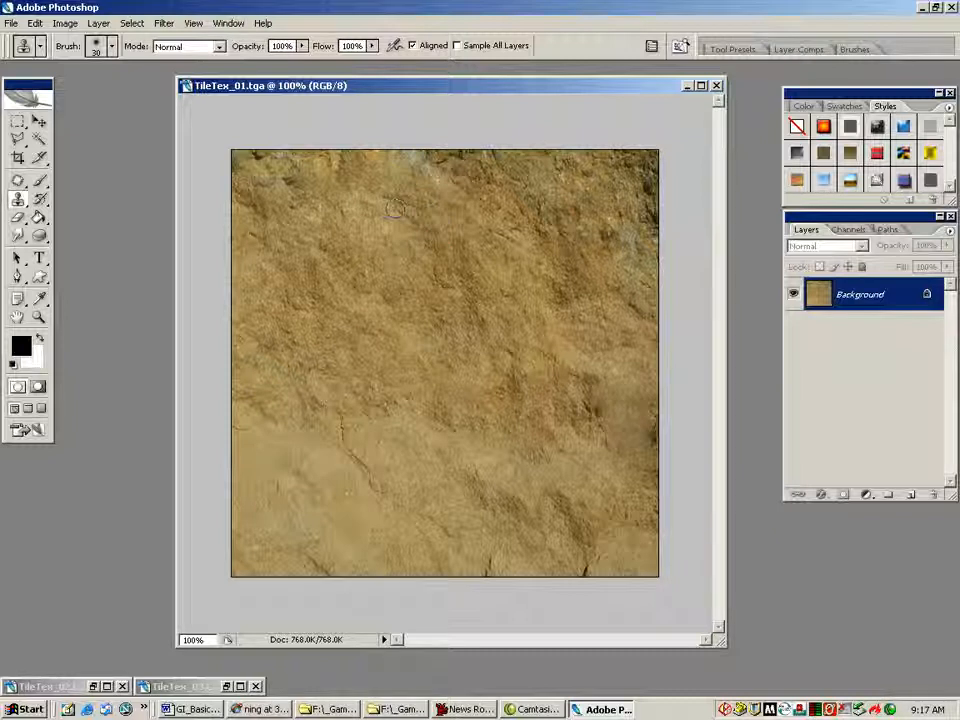
pyautogui.keyDown('alt'); pyautogui.click(338, 205); pyautogui.keyUp('alt')
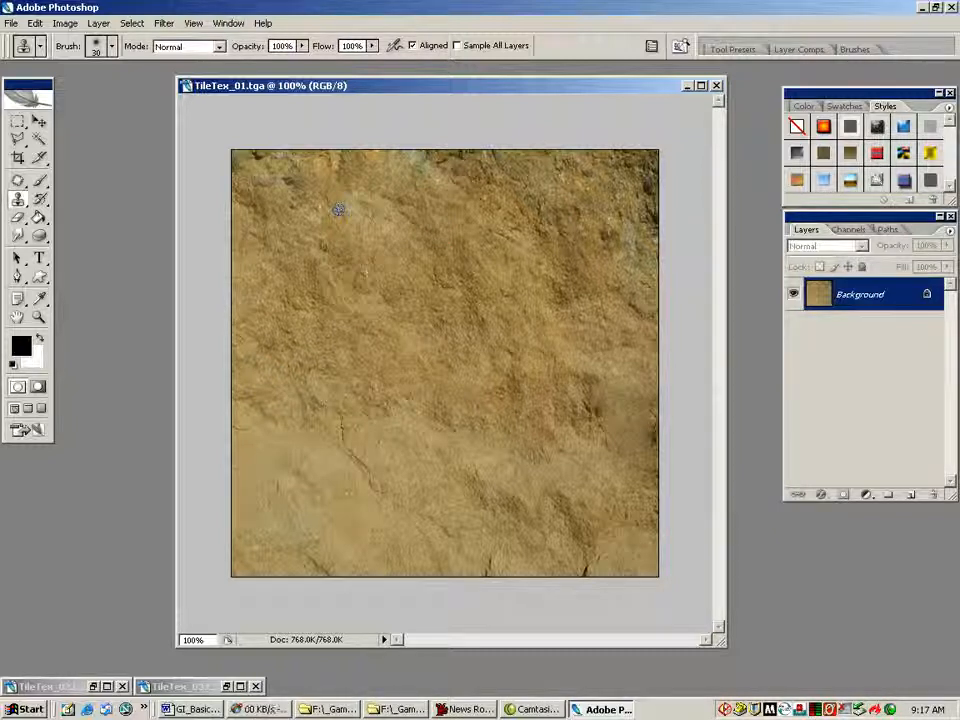
pyautogui.click(346, 219)
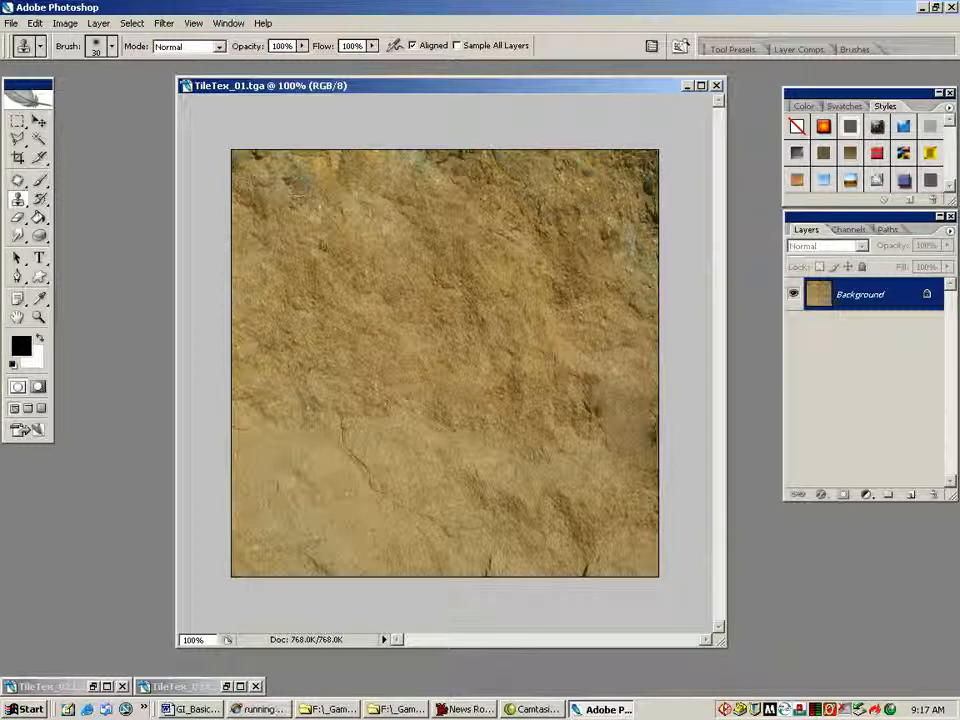
pyautogui.click(270, 182)
pyautogui.moveTo(258, 154); pyautogui.dragTo(231, 167)
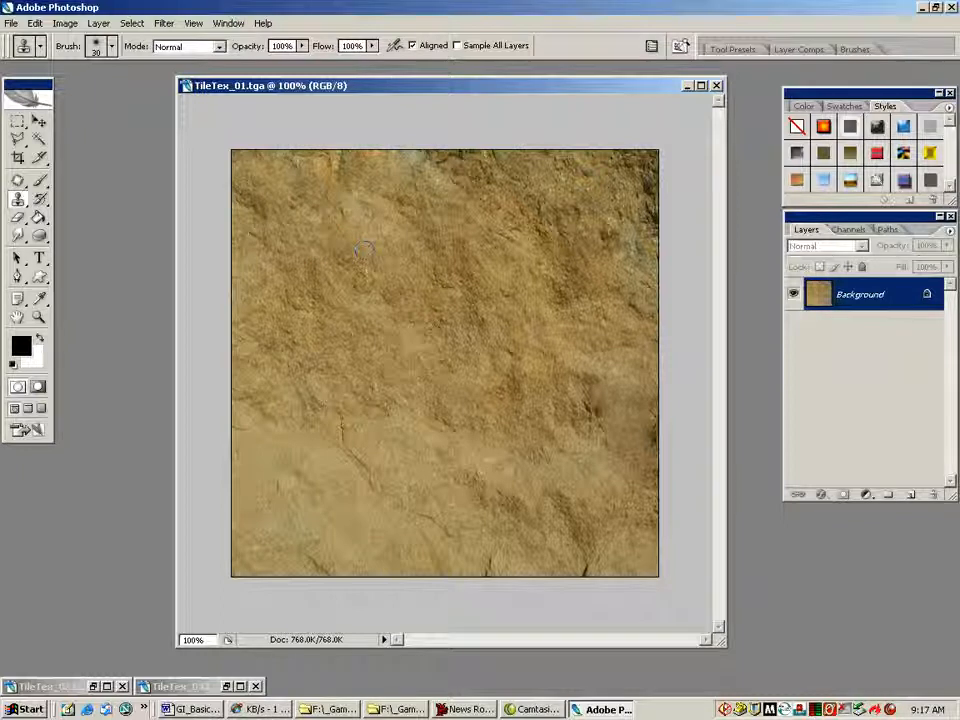
# Clone over the diagonal crack in the lower left and the short dark crack at the middle of the lower edge.
pyautogui.click(353, 461)
pyautogui.click(370, 470)
pyautogui.click(378, 491)
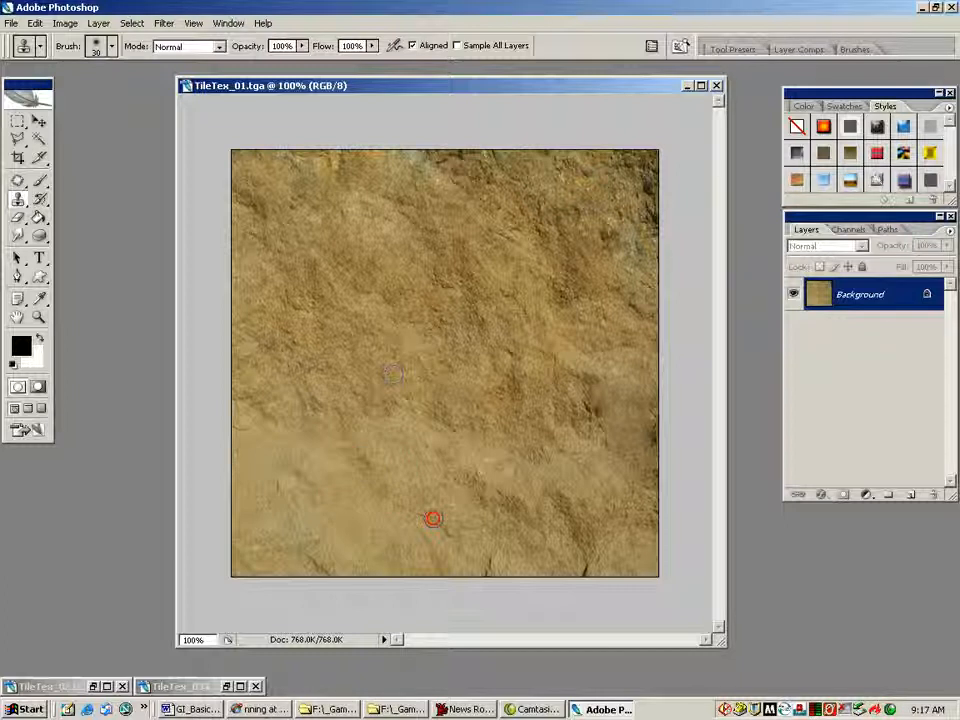
pyautogui.click(487, 568)
# Clone lighter rock over the dark ridge to the right of the texture's centre.
pyautogui.click(456, 393)
pyautogui.click(585, 408)
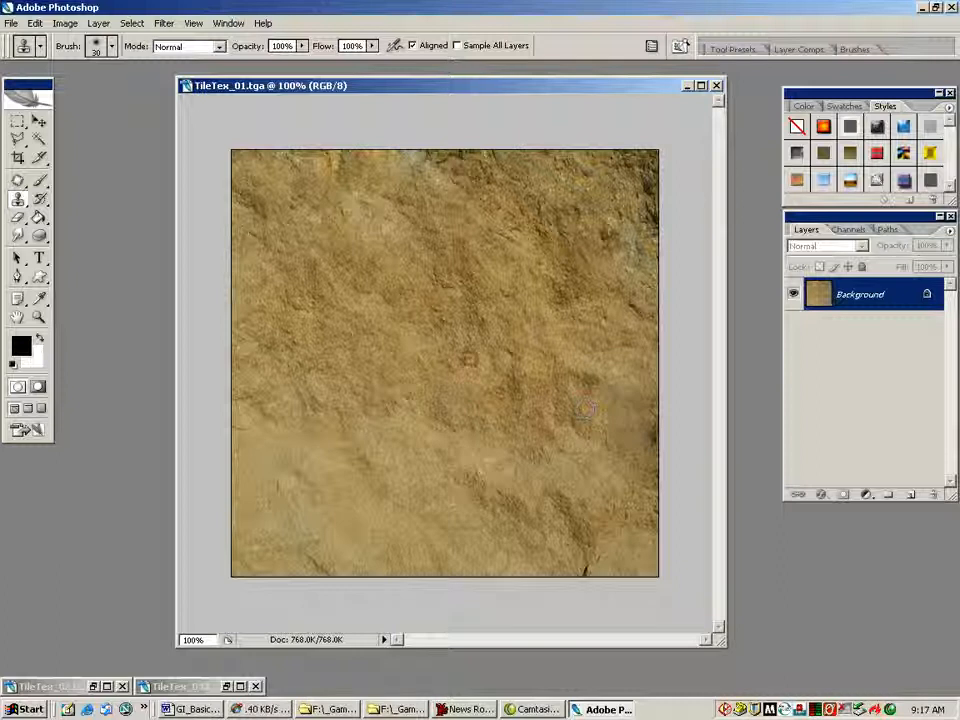
pyautogui.click(591, 382)
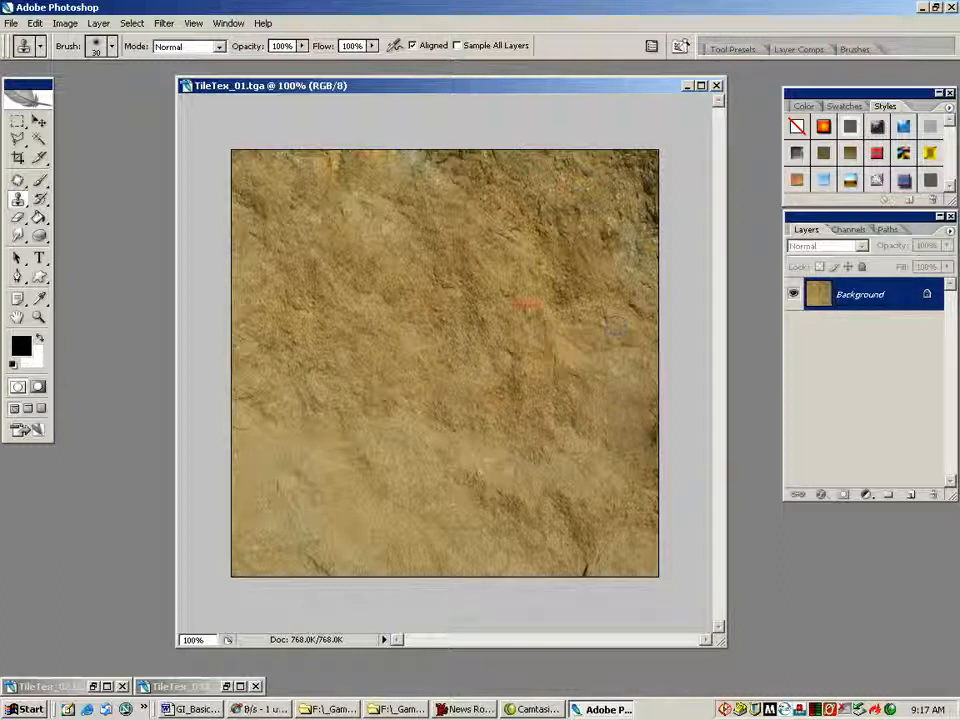
# Clone sampled rock over the dark and bluish areas in the upper right corner and along the right edge.
pyautogui.moveTo(648, 180); pyautogui.dragTo(614, 157)
pyautogui.keyDown('alt'); pyautogui.click(622, 236); pyautogui.keyUp('alt')
pyautogui.click(657, 216)
pyautogui.click(662, 247)
pyautogui.keyDown('alt'); pyautogui.click(592, 272); pyautogui.keyUp('alt')
pyautogui.click(639, 269)
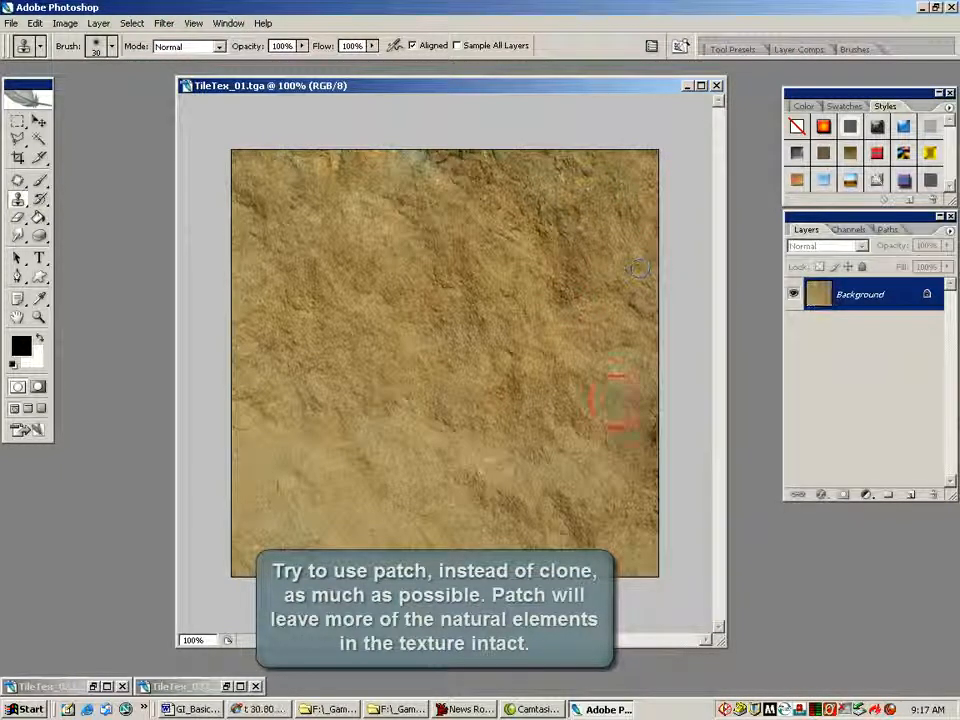
# Clone over the remaining dark spots near the right side, the upper edge and the upper right area.
pyautogui.click(537, 359)
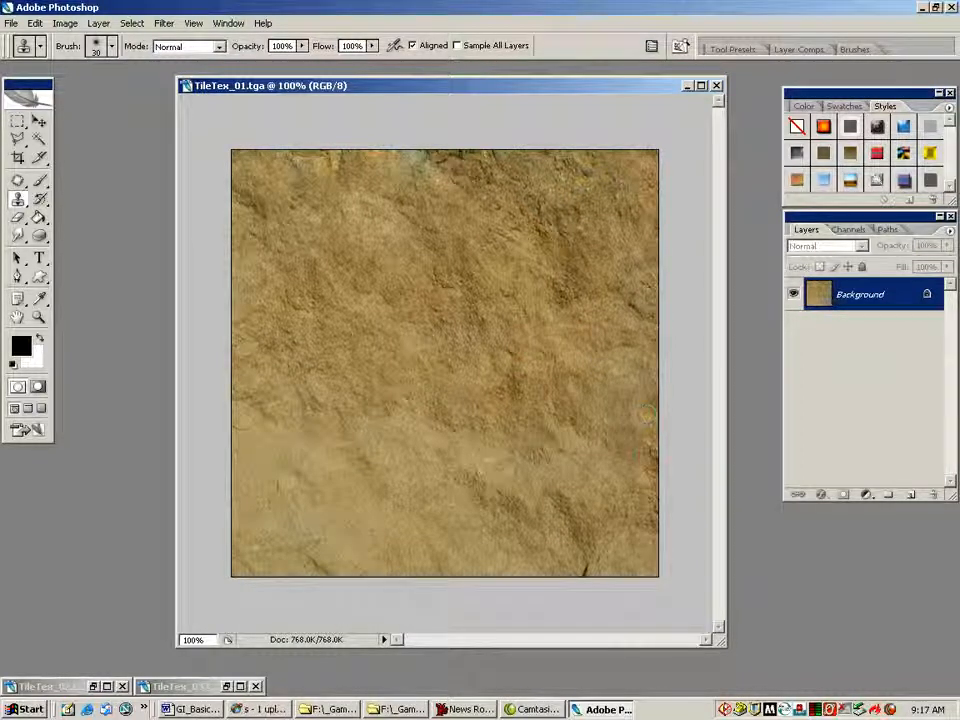
pyautogui.click(460, 156)
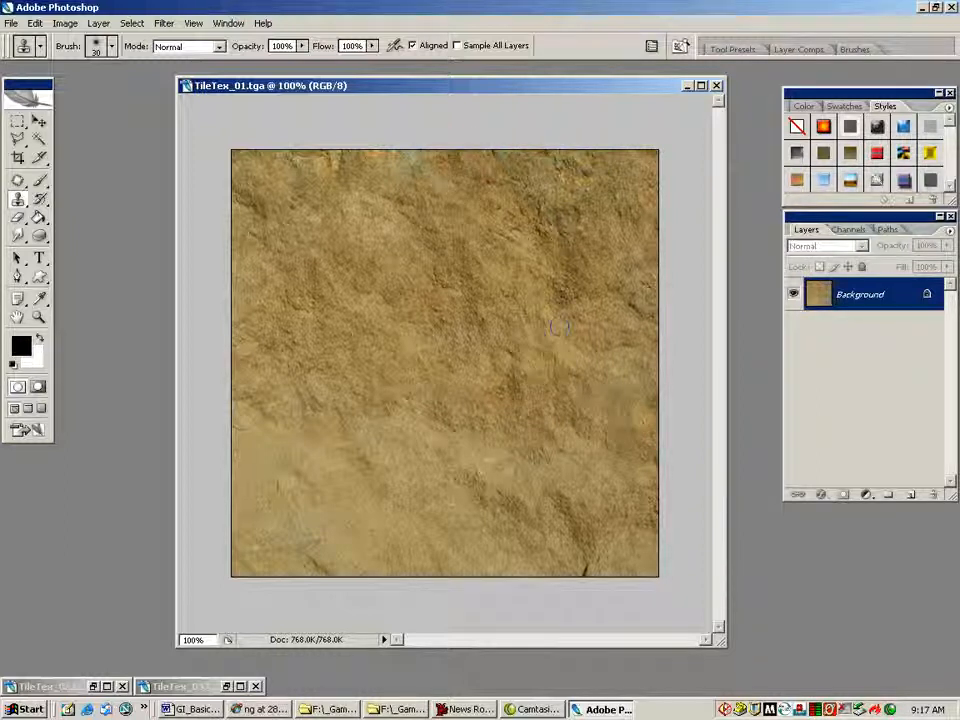
pyautogui.click(553, 280)
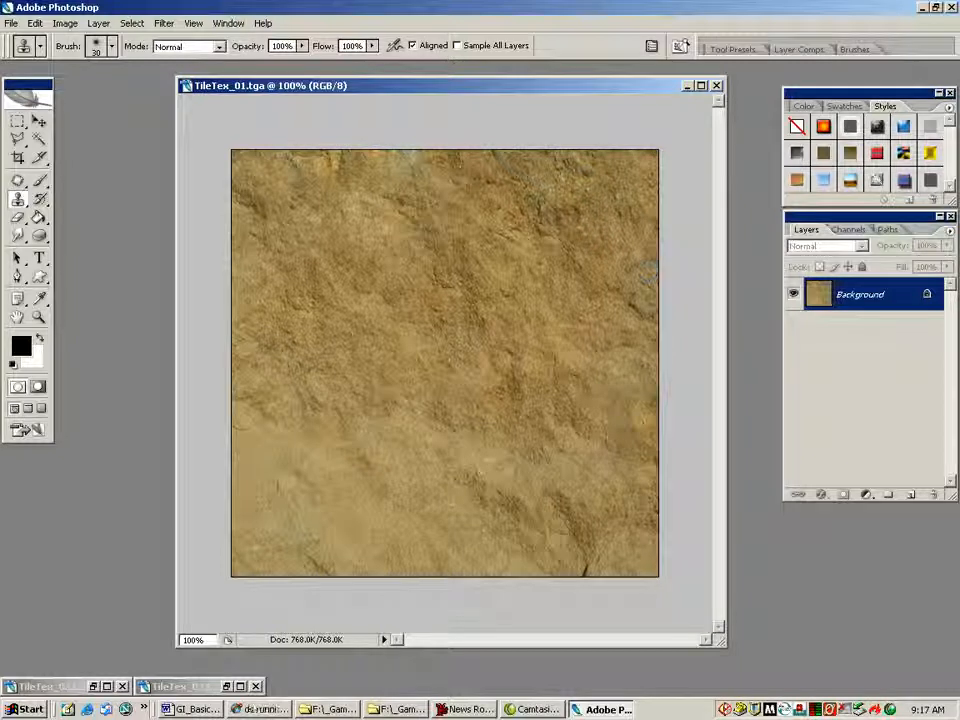
# Apply the Offset filter with +256 pixels horizontally and vertically and undefined areas set to Wrap Around.
pyautogui.click(164, 24)
pyautogui.moveTo(190, 311)
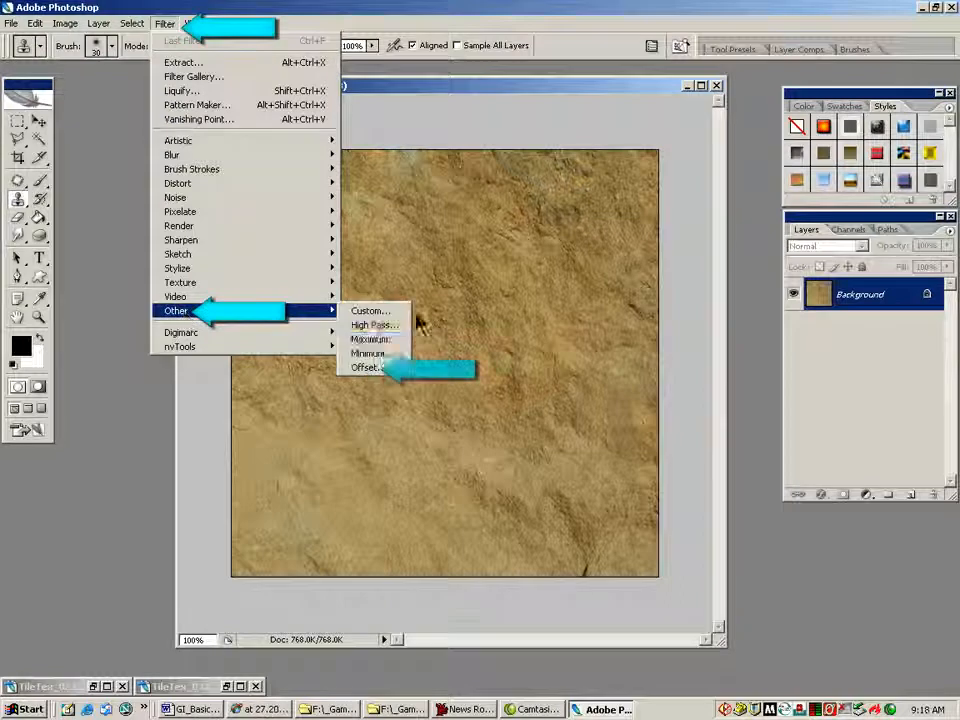
pyautogui.click(373, 369)
pyautogui.moveTo(639, 115); pyautogui.dragTo(719, 86)
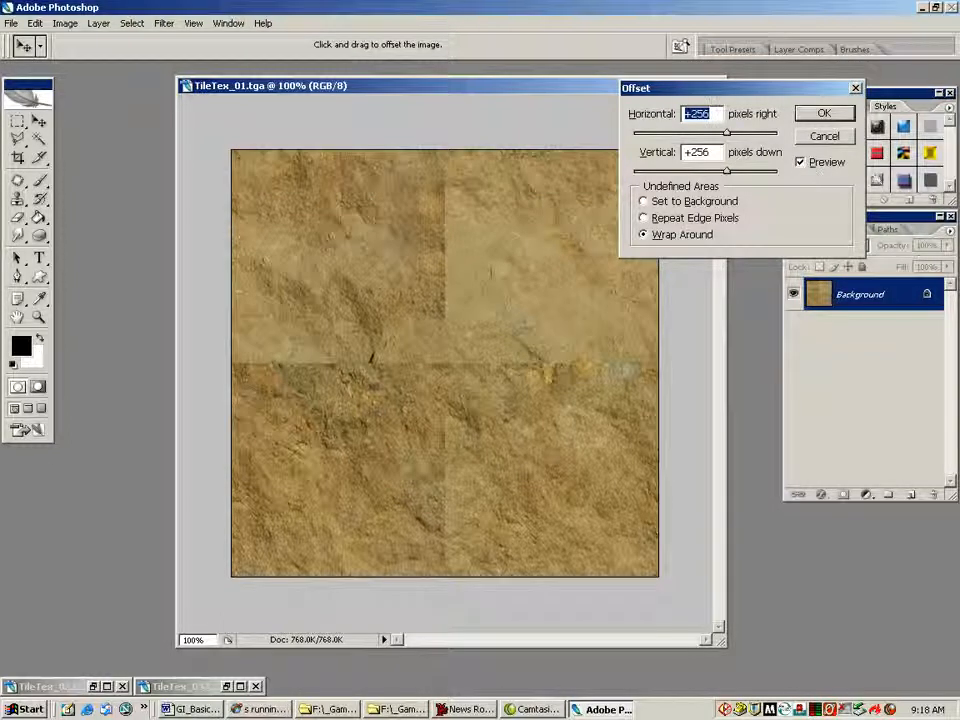
pyautogui.click(826, 117)
# Try cloning over the upper half of the vertical centre seam with the Clone Stamp, and undo the stroke.
pyautogui.press('s')
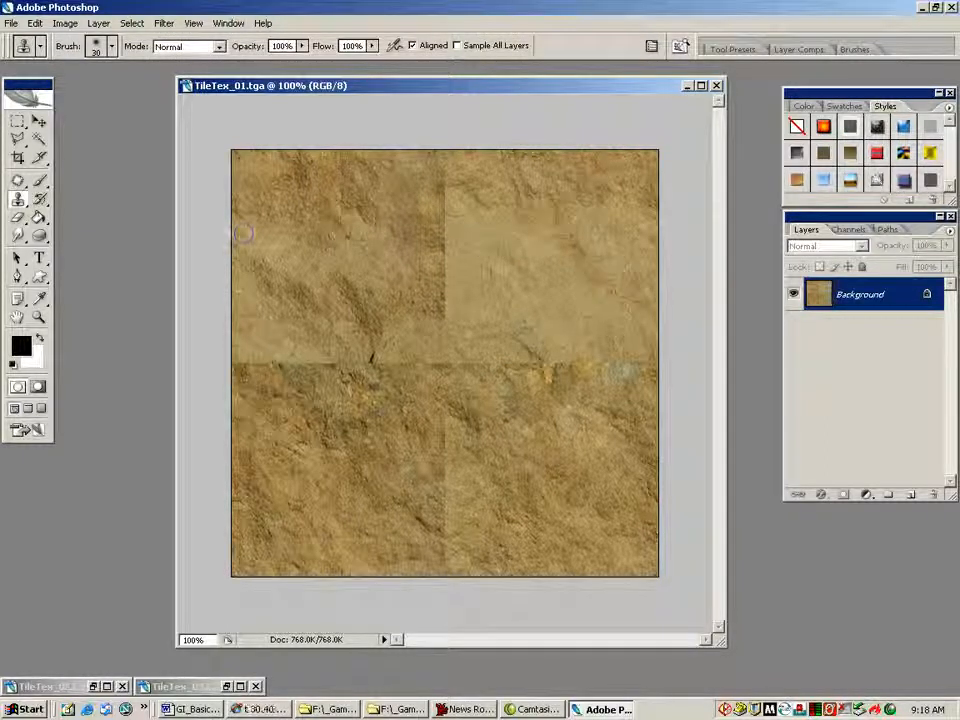
pyautogui.moveTo(445, 175)
pyautogui.mouseDown()
pyautogui.moveTo(446, 300)
pyautogui.moveTo(446, 239)
pyautogui.mouseUp()
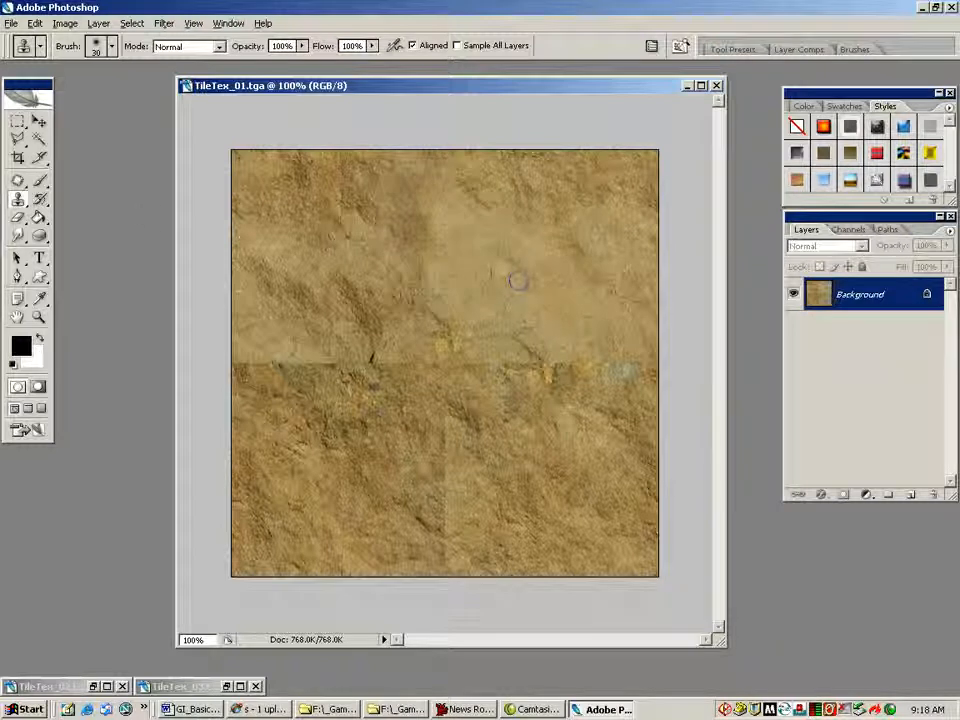
pyautogui.click(35, 23)
pyautogui.click(42, 40)
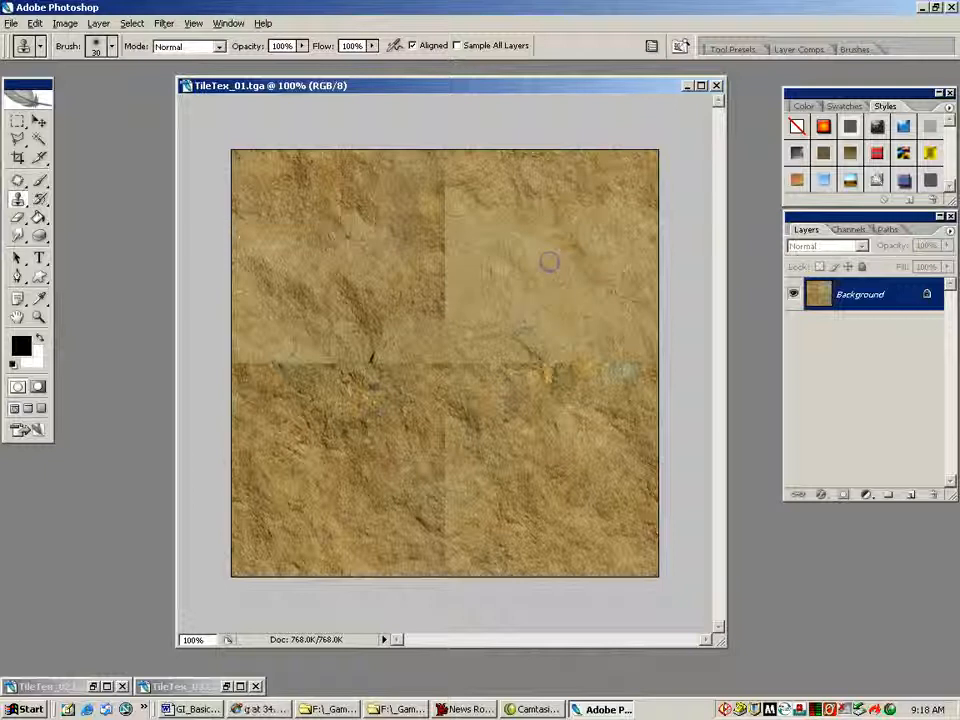
# Try patching the upper half of the vertical centre seam with the Patch tool, undo the patch and clear the selection.
pyautogui.click(18, 182)
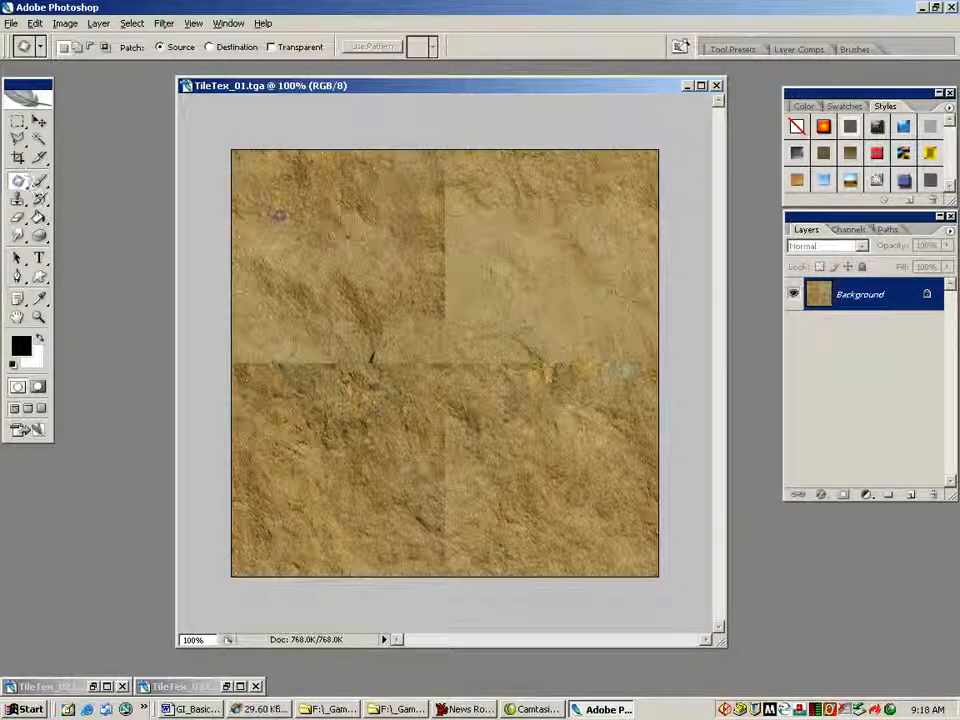
pyautogui.moveTo(458, 228)
pyautogui.mouseDown()
pyautogui.moveTo(474, 310)
pyautogui.moveTo(474, 248)
pyautogui.moveTo(356, 274)
pyautogui.mouseUp()
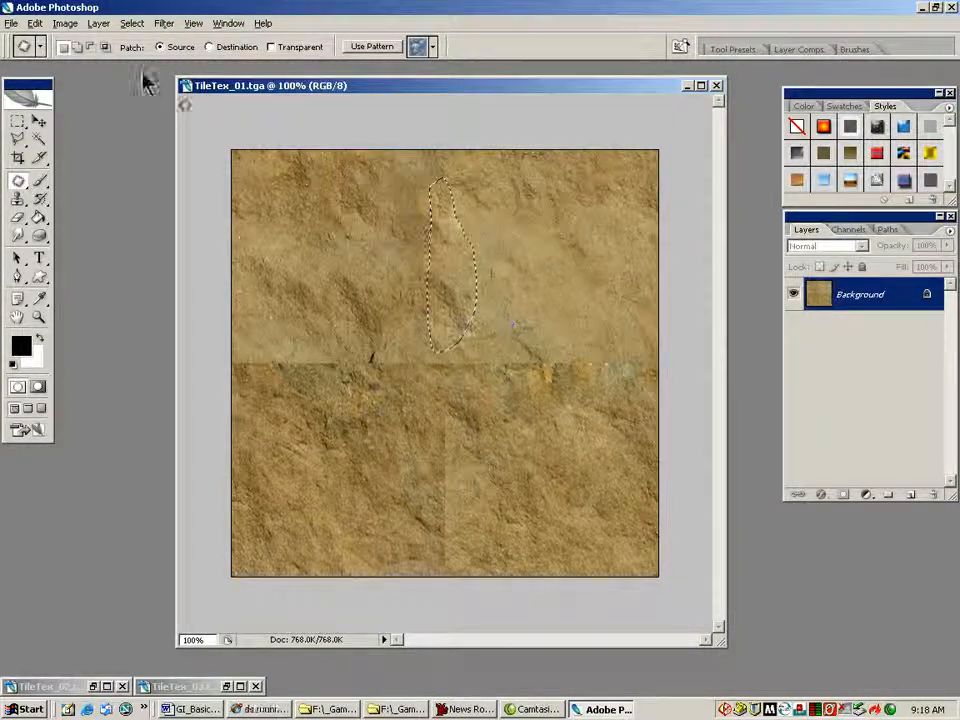
pyautogui.click(35, 23)
pyautogui.click(44, 42)
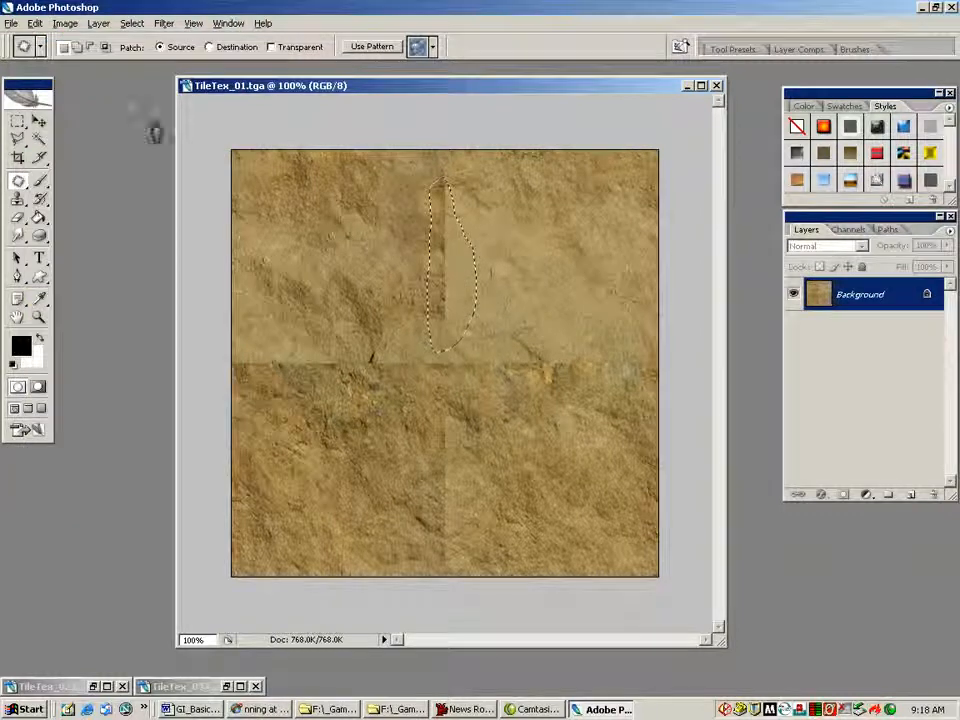
pyautogui.hotkey('ctrl', 'd')
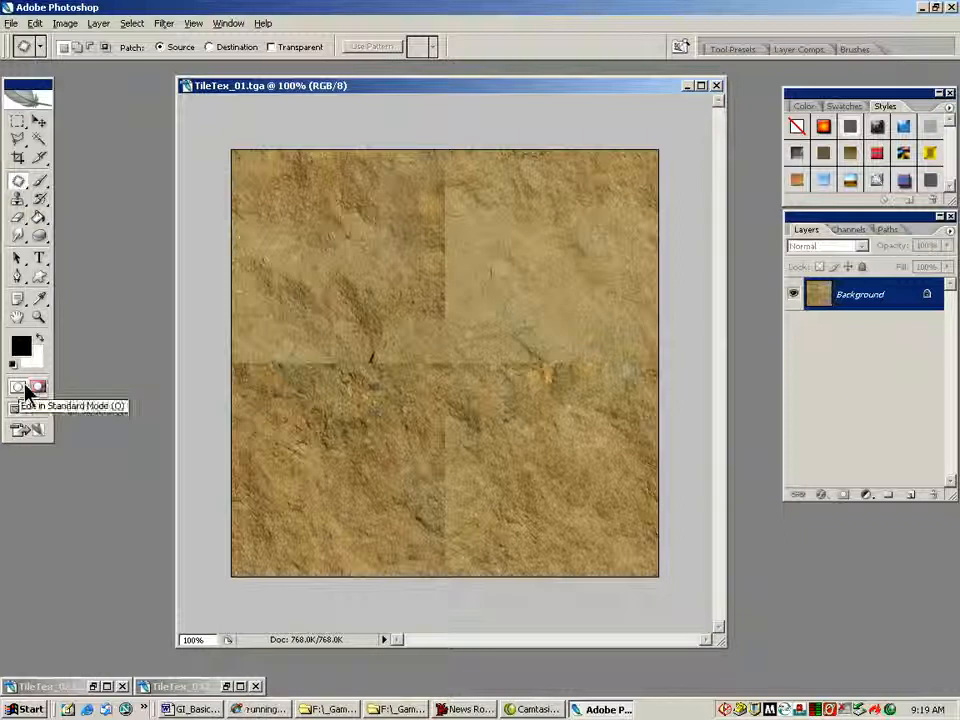
# Enter Quick Mask mode with black as the foreground colour, switch to the Brush and deselect the stray patch outline.
pyautogui.click(39, 387)
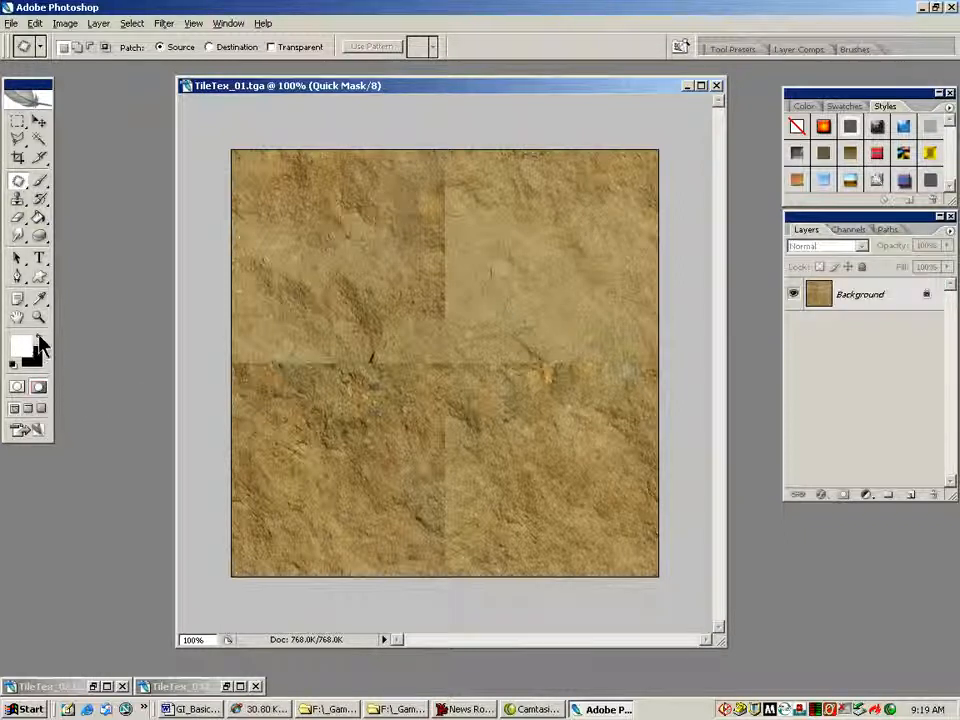
pyautogui.click(40, 338)
pyautogui.moveTo(415, 185); pyautogui.dragTo(413, 190)
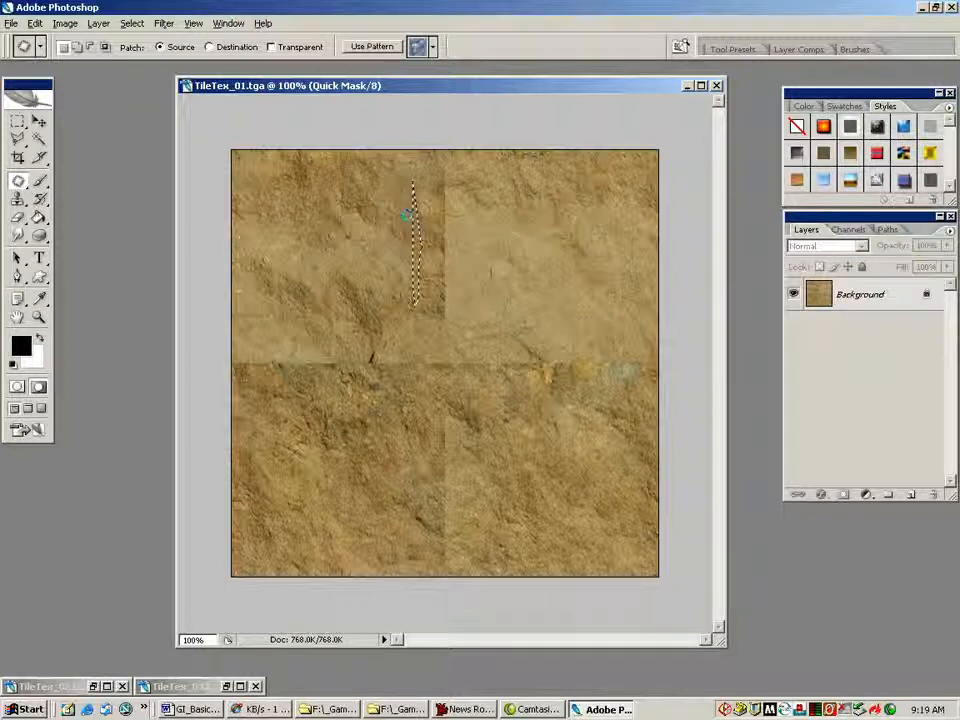
pyautogui.click(42, 183)
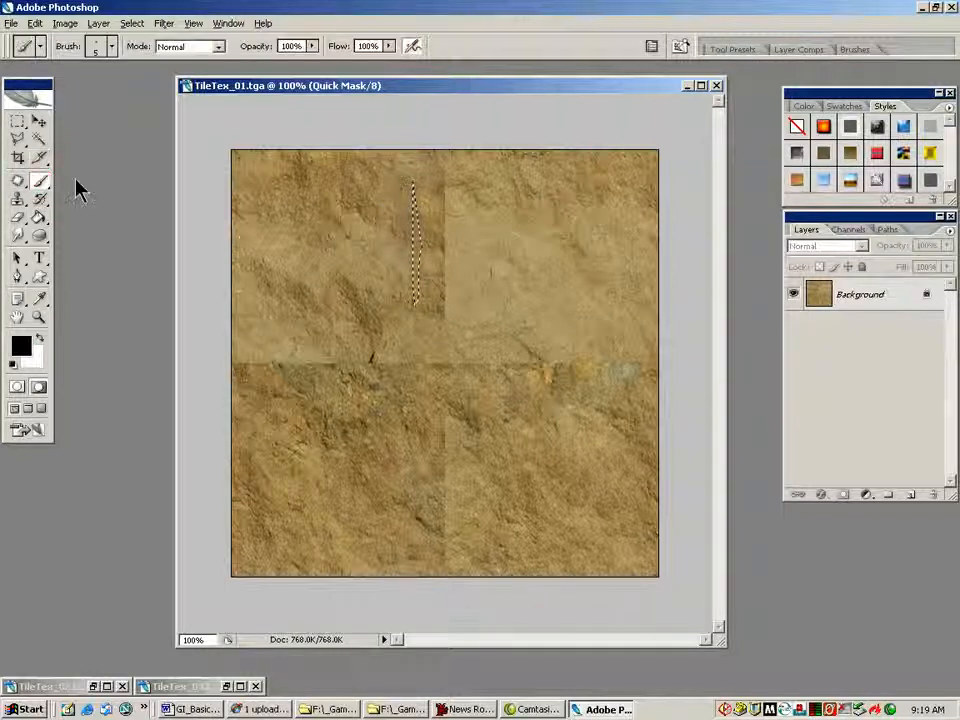
pyautogui.click(132, 23)
pyautogui.click(142, 55)
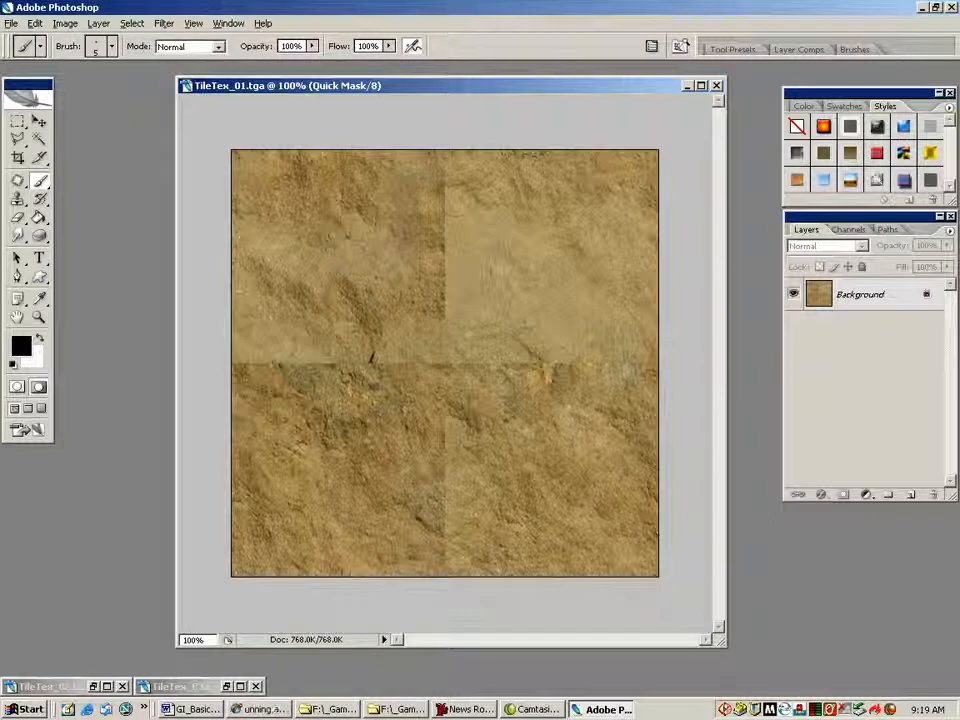
# Enlarge the mask brush to 40 pixels.
pyautogui.press(']')
pyautogui.press(']')
pyautogui.press(']')
pyautogui.press(']')
pyautogui.press(']')
pyautogui.press(']')
pyautogui.press(']')
# Try a mask stroke on the light rock just right of the upper vertical seam, and undo it.
pyautogui.moveTo(466, 264)
pyautogui.mouseDown()
pyautogui.moveTo(484, 257)
pyautogui.moveTo(495, 278)
pyautogui.mouseUp()
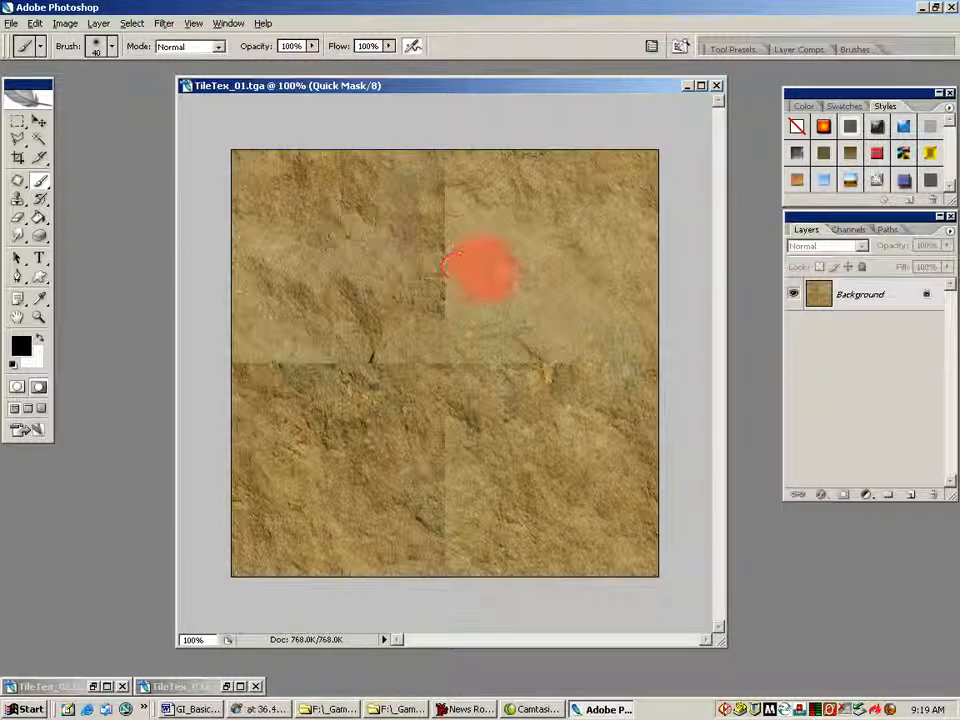
pyautogui.click(36, 24)
pyautogui.click(36, 36)
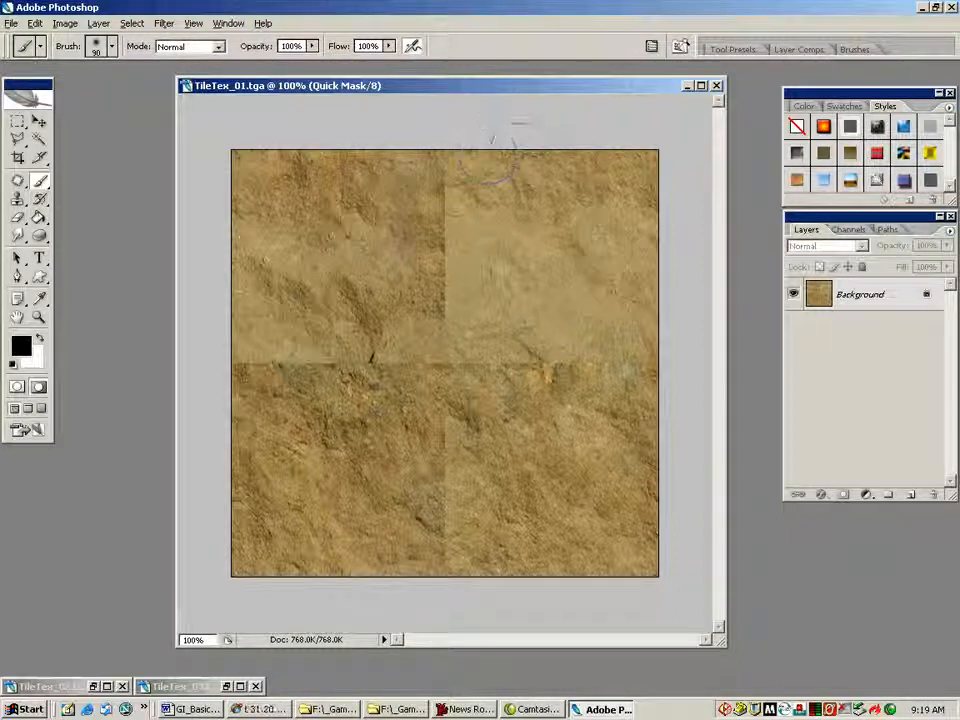
# Mask a full-height vertical strip right of the centre seam with the 90-pixel brush, and convert it into a selection of only that strip.
pyautogui.moveTo(527, 131); pyautogui.dragTo(527, 440)
pyautogui.moveTo(528, 592); pyautogui.dragTo(531, 602)
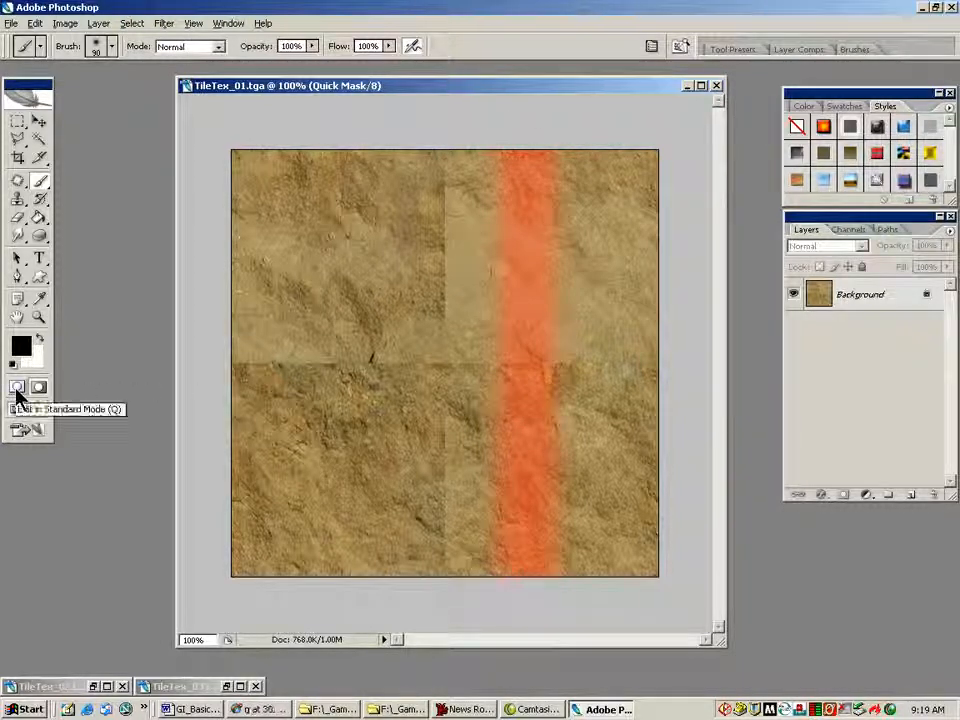
pyautogui.click(17, 396)
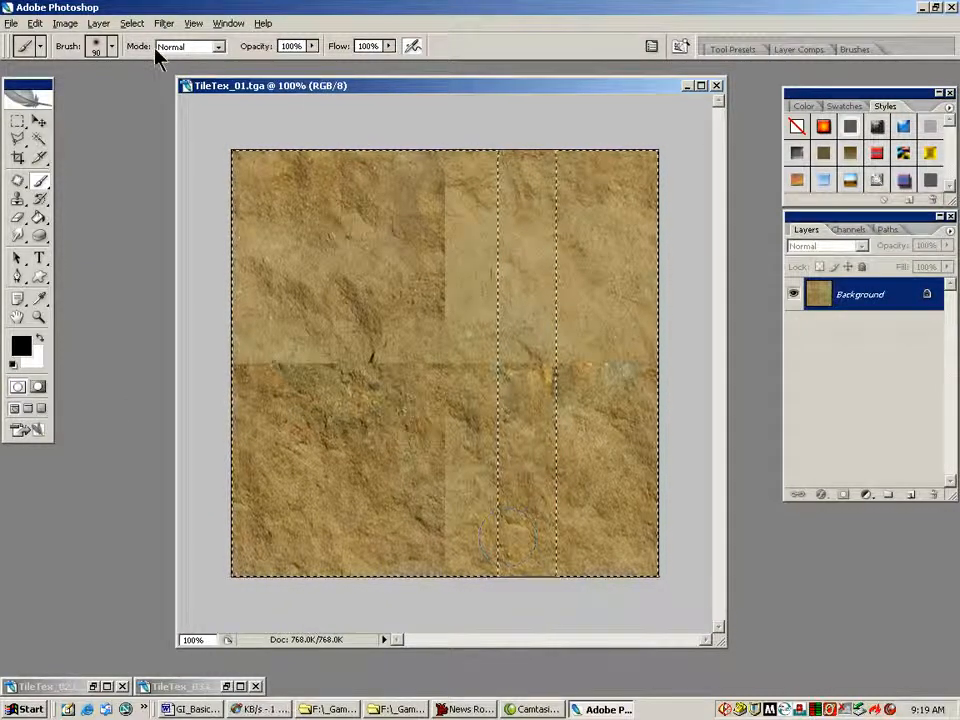
pyautogui.click(129, 26)
pyautogui.click(133, 86)
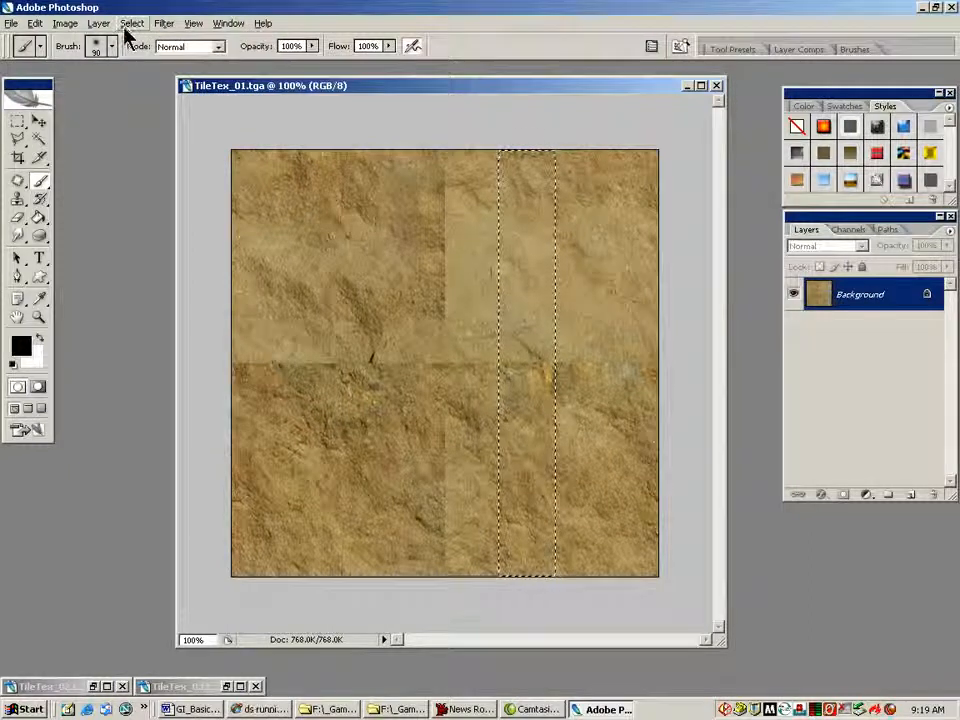
pyautogui.click(127, 29)
pyautogui.click(130, 9)
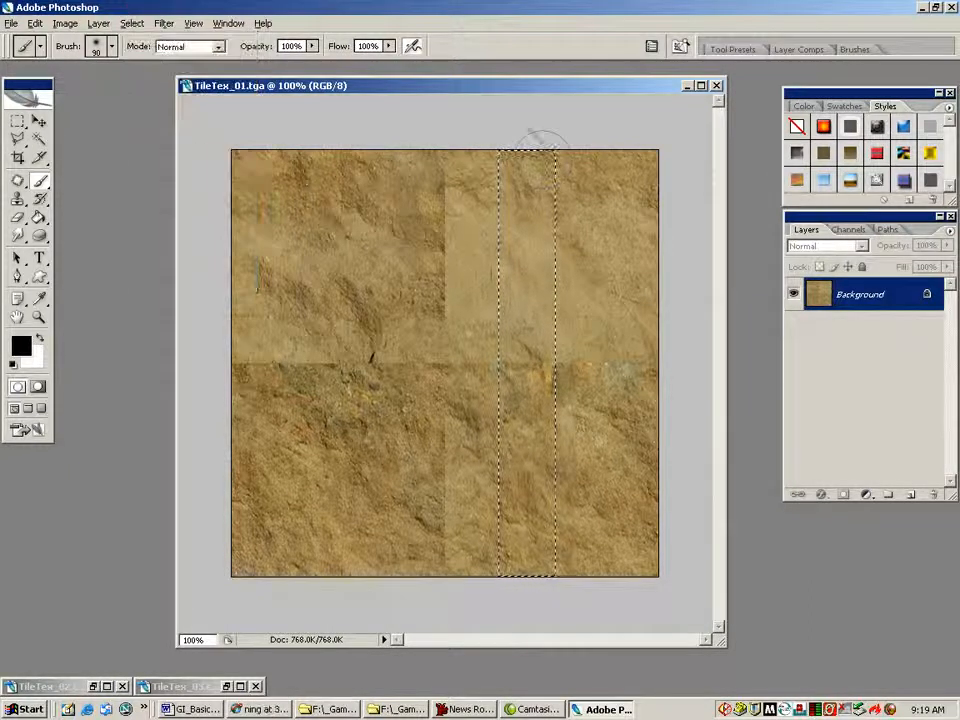
# Copy the selected vertical strip onto a new layer and shift it left to cover the vertical centre seam.
pyautogui.click(34, 23)
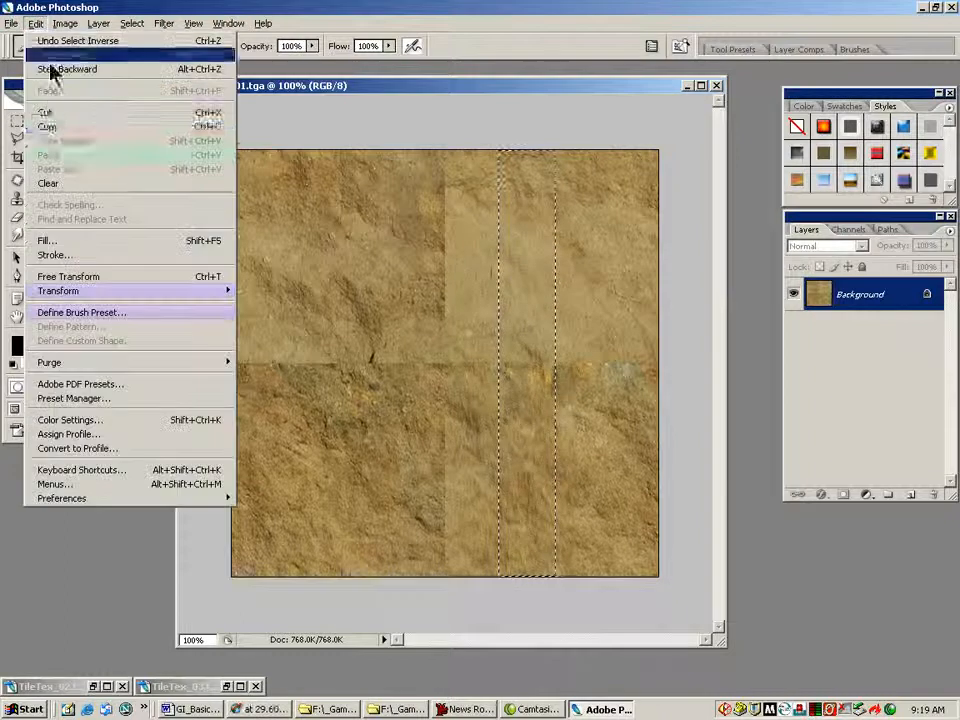
pyautogui.click(55, 130)
pyautogui.click(35, 23)
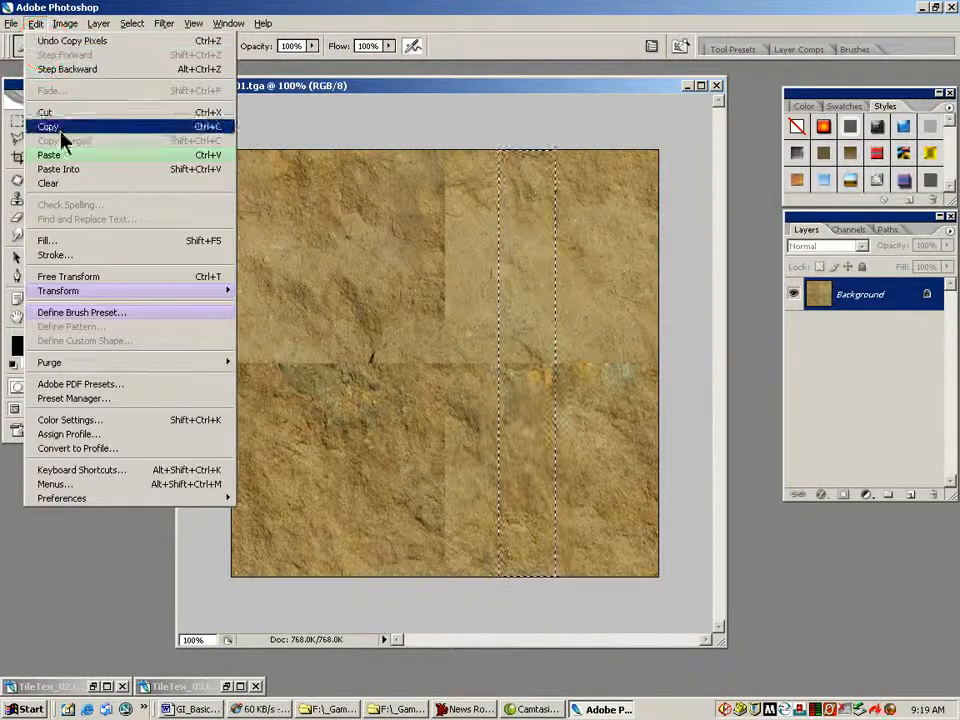
pyautogui.click(62, 157)
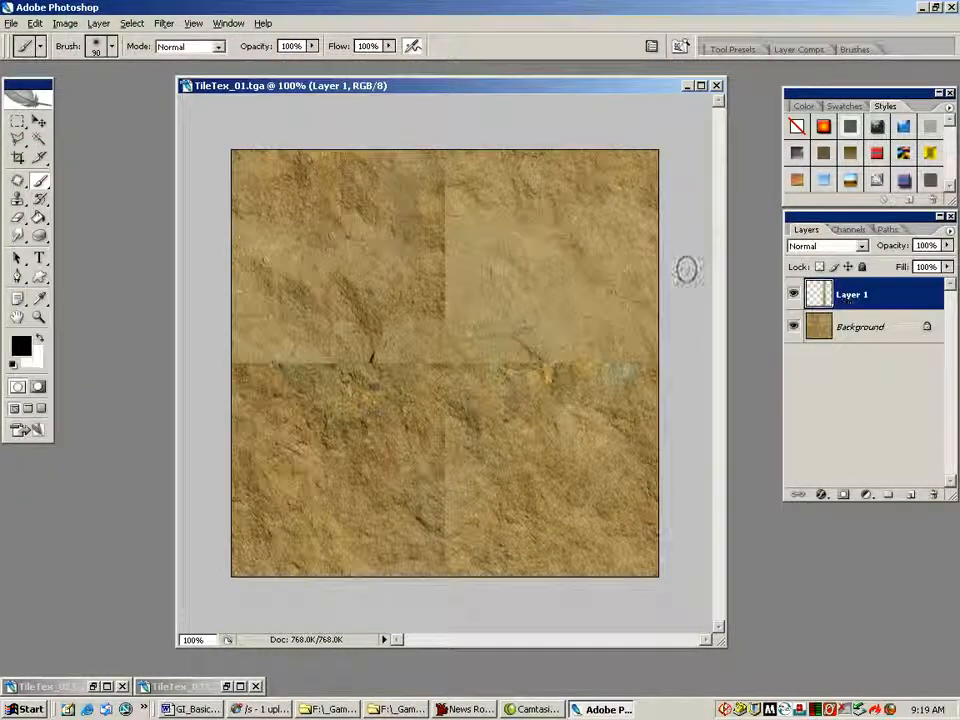
pyautogui.press('v')
pyautogui.moveTo(535, 312); pyautogui.dragTo(460, 316)
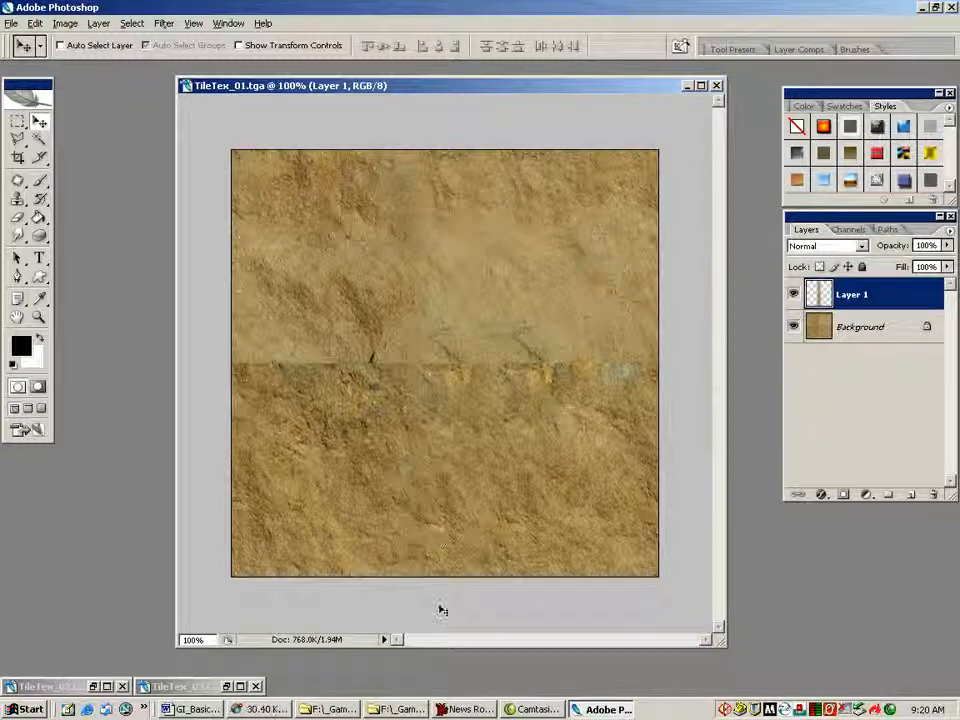
pyautogui.click(949, 243)
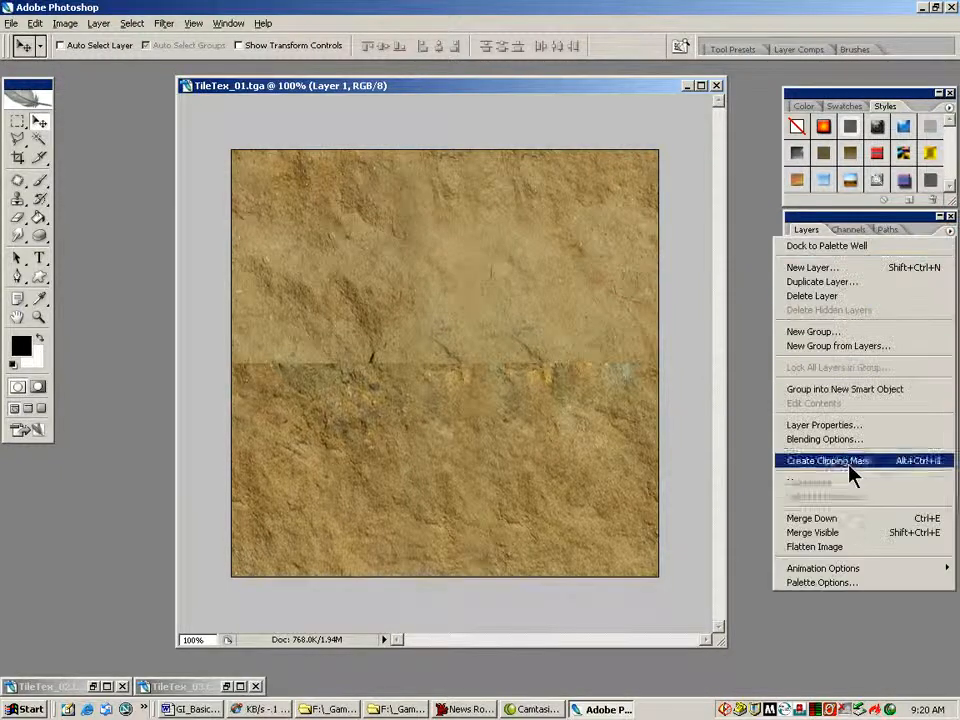
pyautogui.click(756, 467)
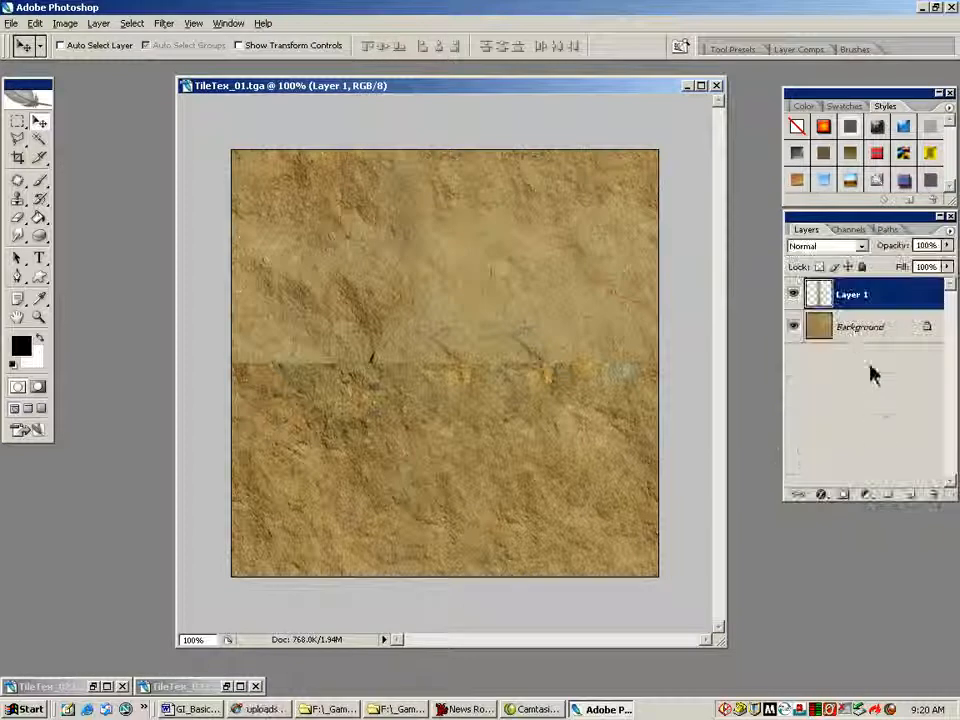
# Make the Background layer active and switch to the Brush tool.
pyautogui.click(849, 326)
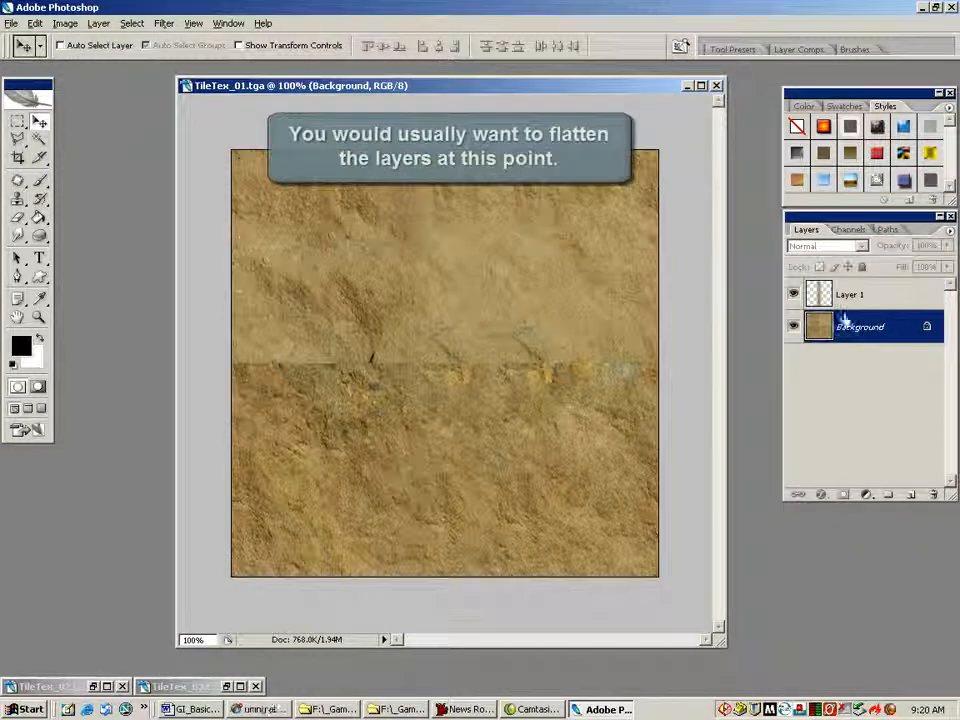
pyautogui.click(40, 181)
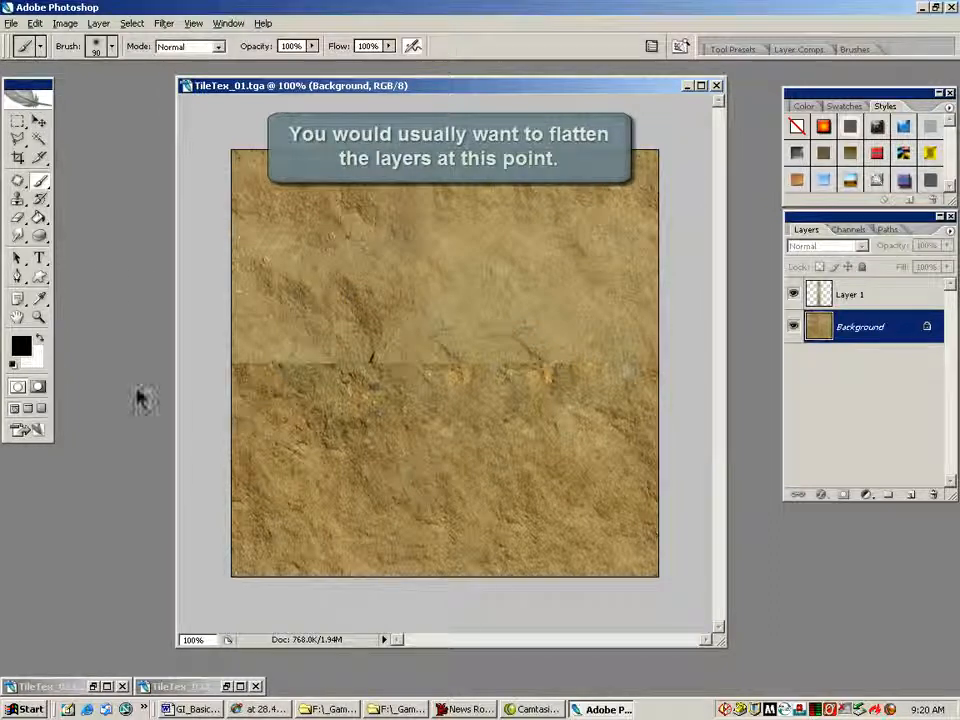
pyautogui.click(242, 247)
pyautogui.click(36, 25)
pyautogui.click(58, 41)
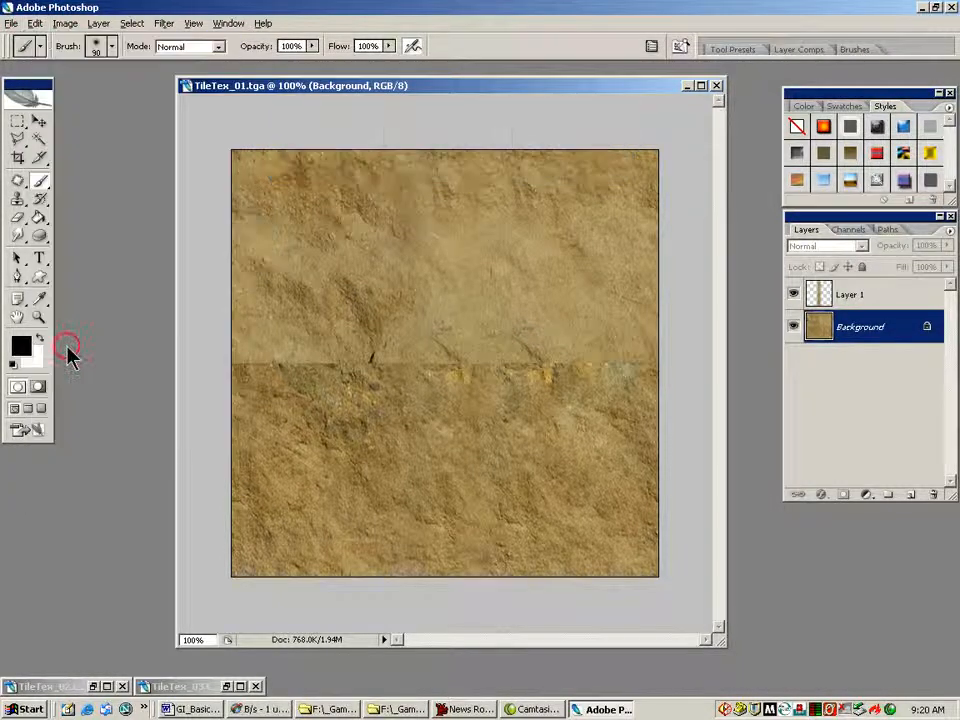
# Mask a full-width horizontal strip above the horizontal seam in Quick Mask mode, and convert it into a selection of only that strip.
pyautogui.click(39, 387)
pyautogui.moveTo(210, 258)
pyautogui.mouseDown()
pyautogui.moveTo(578, 250)
pyautogui.moveTo(685, 266)
pyautogui.mouseUp()
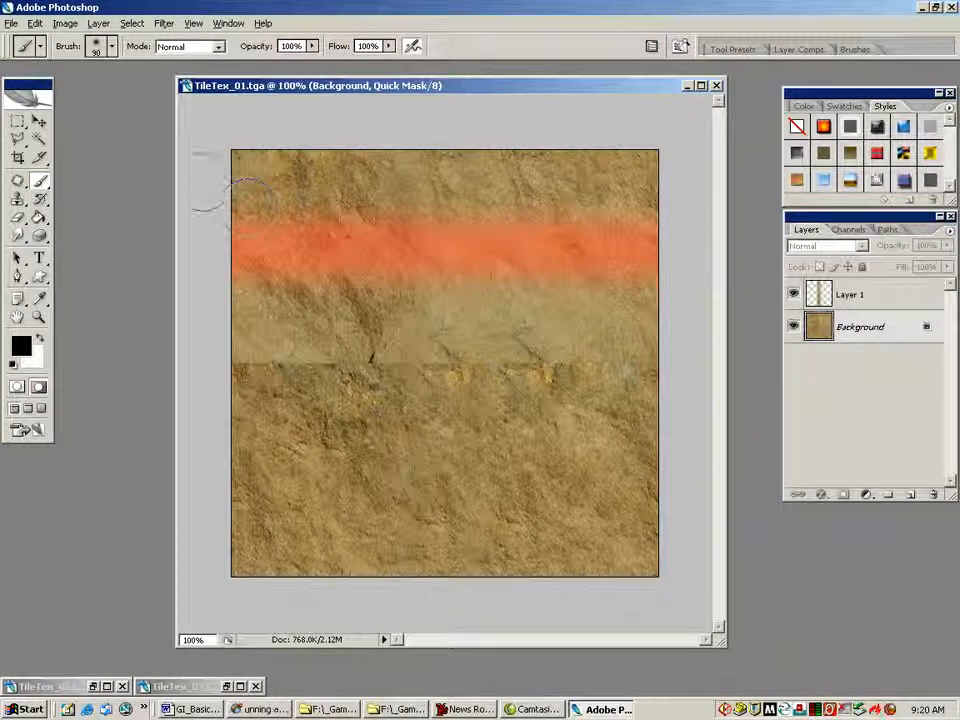
pyautogui.click(17, 387)
pyautogui.click(132, 23)
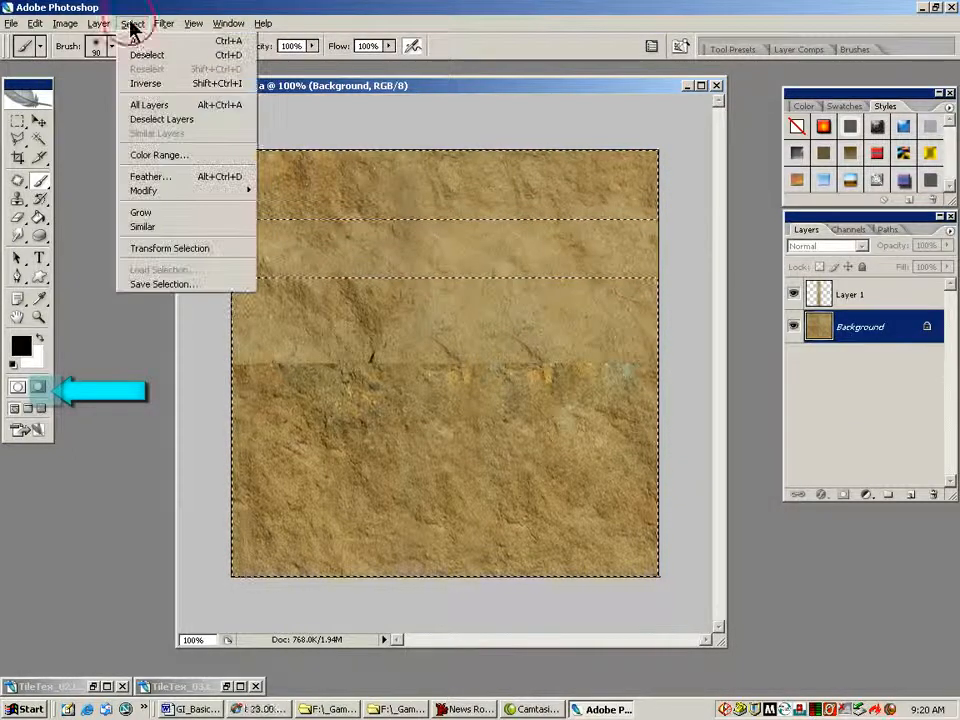
pyautogui.click(145, 84)
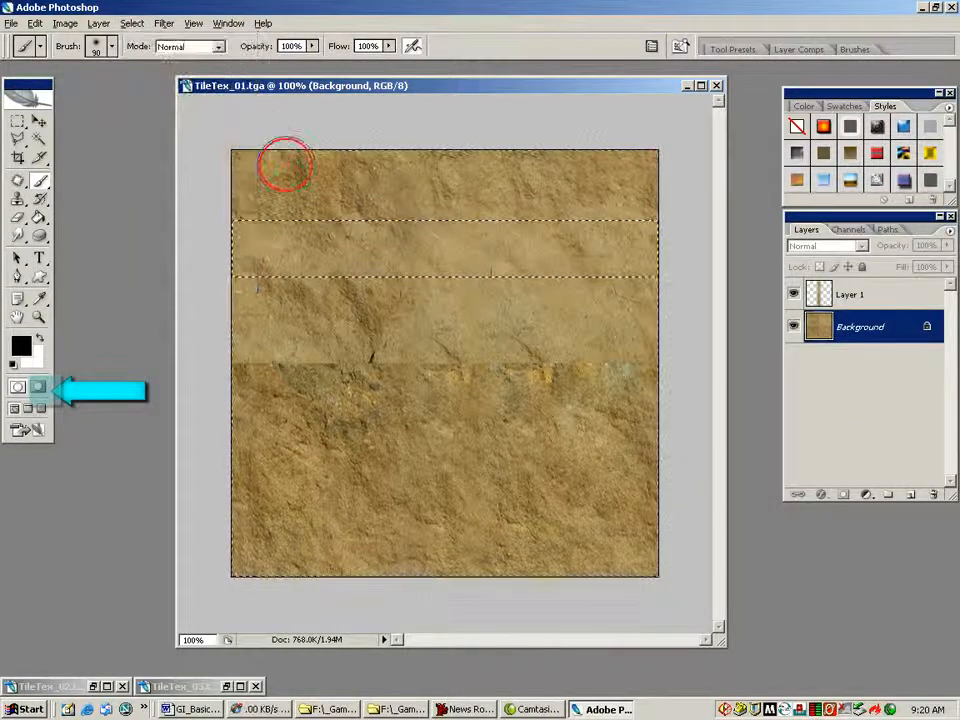
# Copy the selected horizontal strip of the Background and paste it onto a new layer.
pyautogui.click(36, 23)
pyautogui.click(48, 126)
pyautogui.click(36, 23)
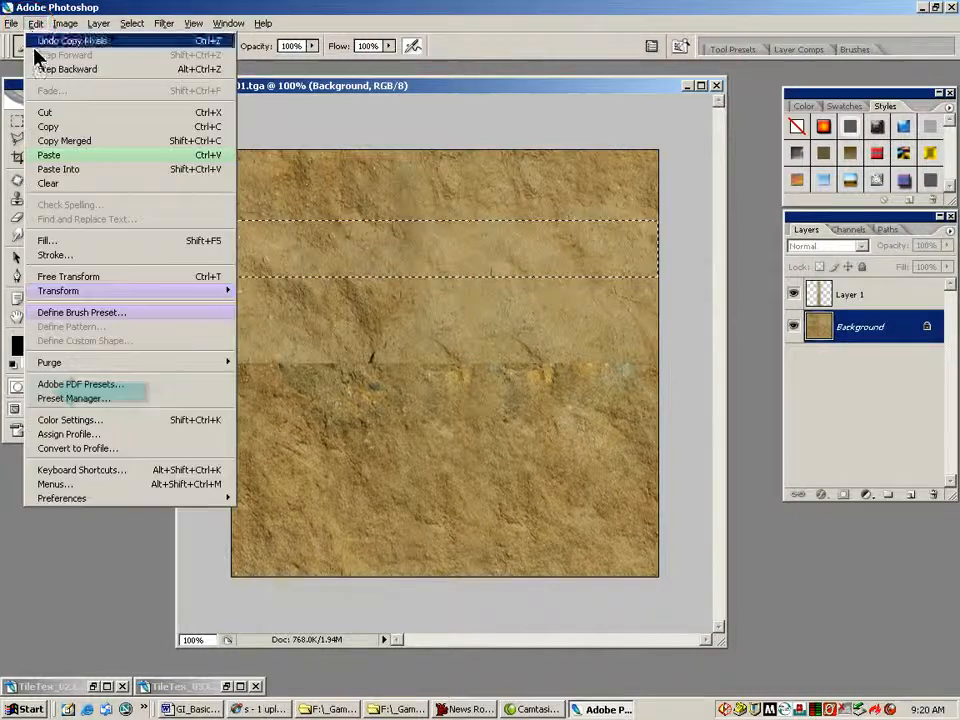
pyautogui.click(62, 170)
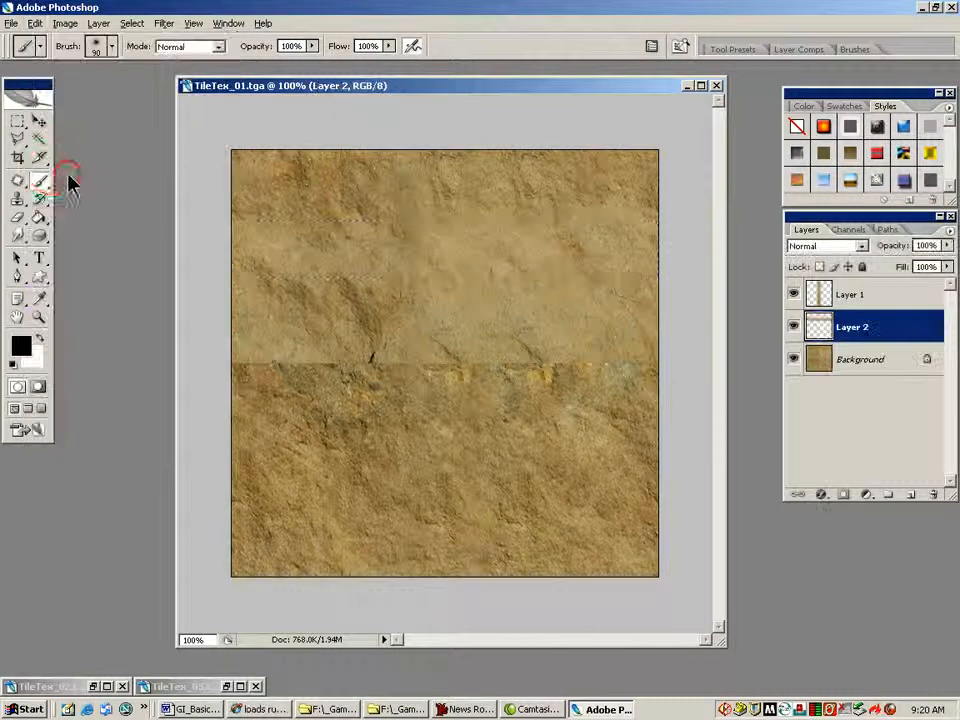
# Shift the pasted horizontal strip down to cover the horizontal centre seam, and stack Layer 2 above Layer 1.
pyautogui.click(39, 121)
pyautogui.click(424, 362)
pyautogui.moveTo(424, 242); pyautogui.dragTo(424, 362)
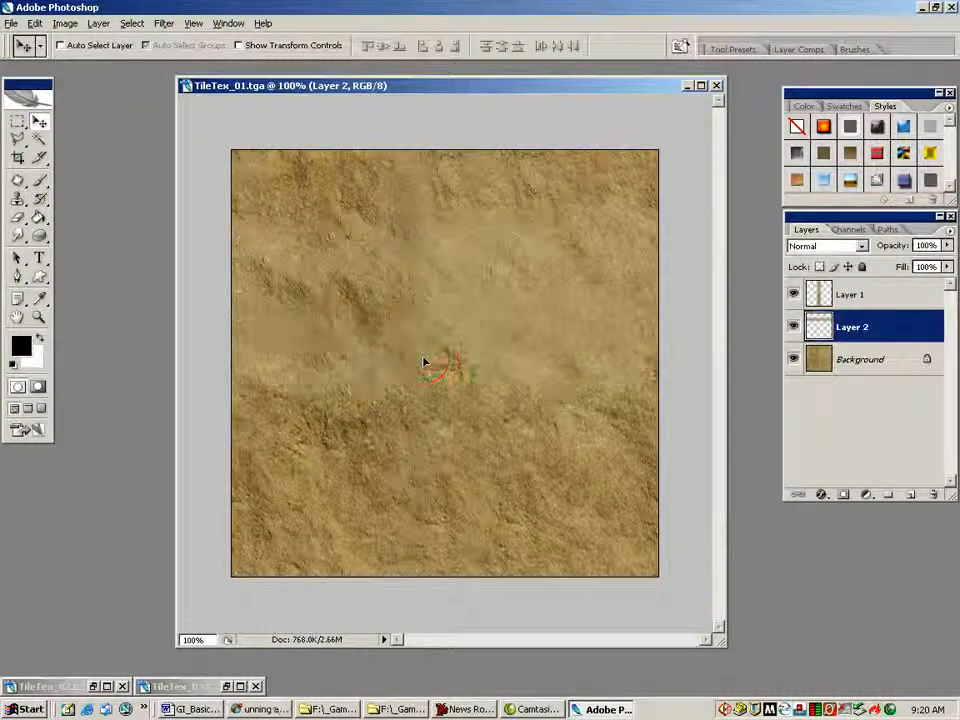
pyautogui.moveTo(424, 362); pyautogui.dragTo(427, 361)
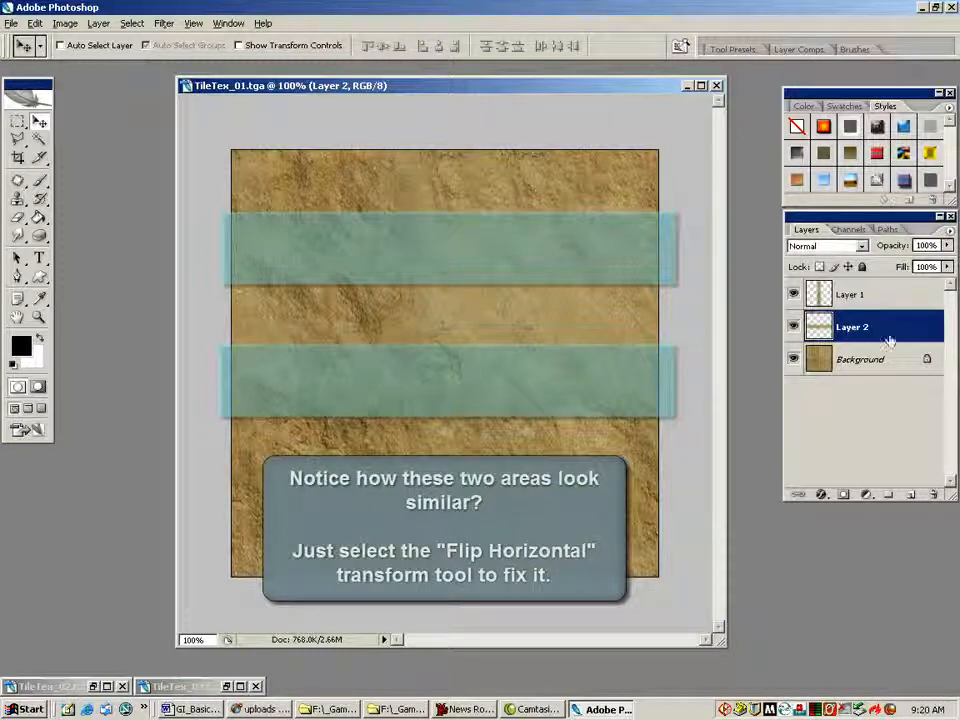
pyautogui.moveTo(866, 332); pyautogui.dragTo(868, 295)
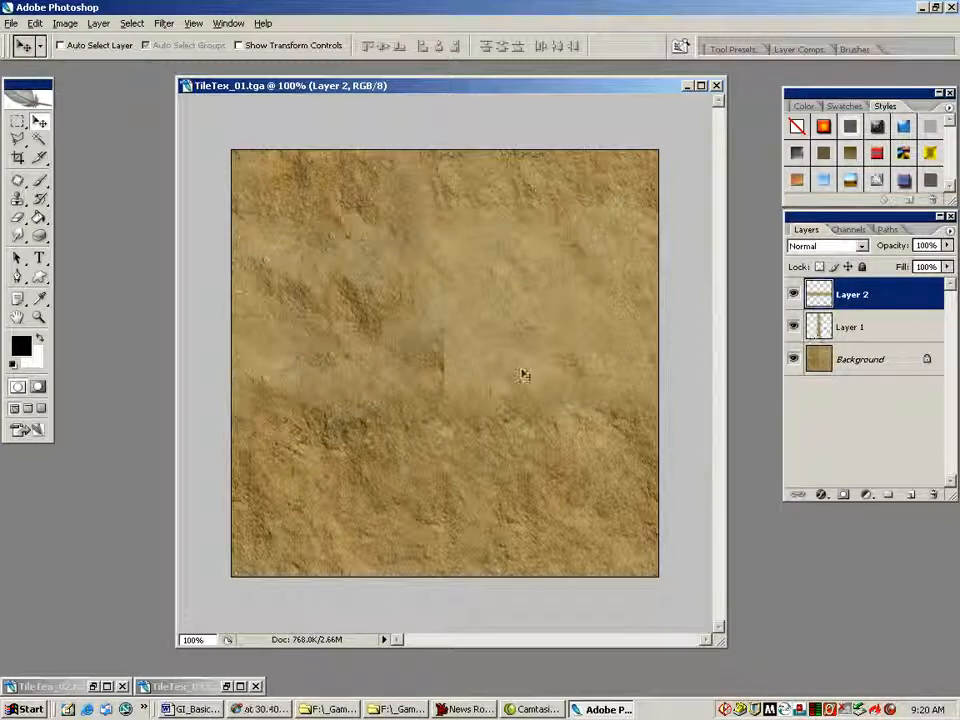
# Toggle the visibility of Layer 2 and Layer 1 to compare the seams with and without their covering strips.
pyautogui.click(794, 295)
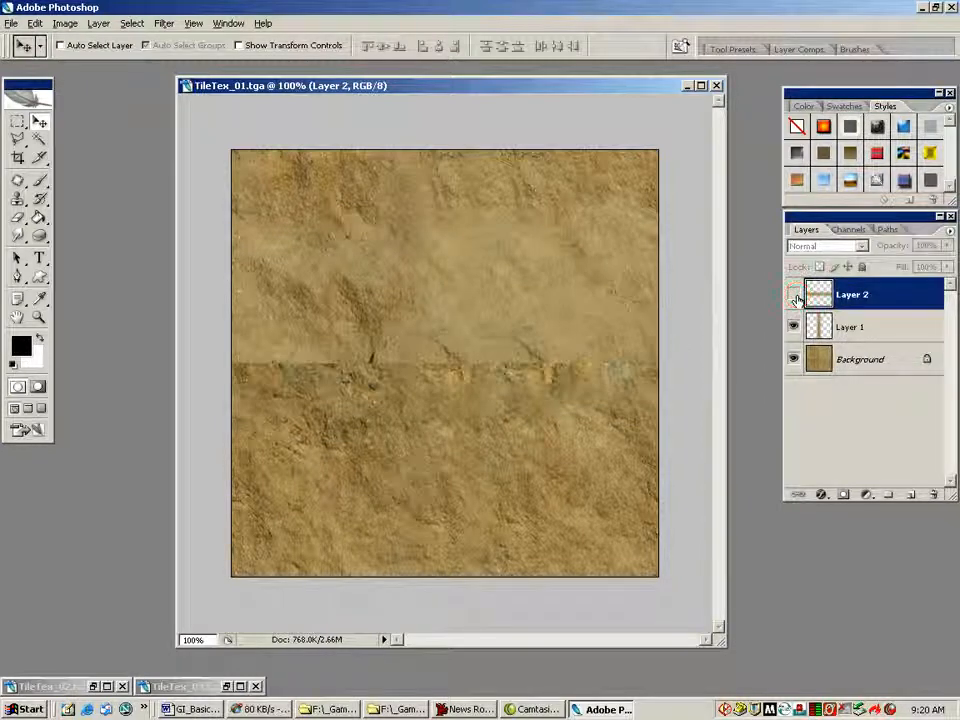
pyautogui.click(794, 295)
pyautogui.click(793, 327)
pyautogui.click(793, 327)
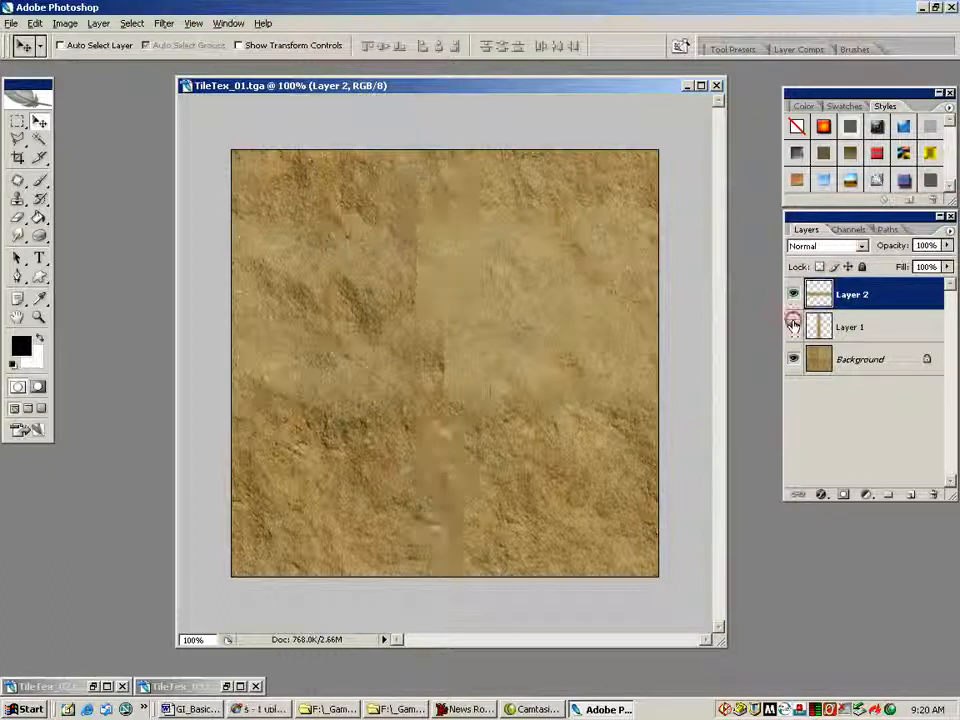
pyautogui.click(949, 230)
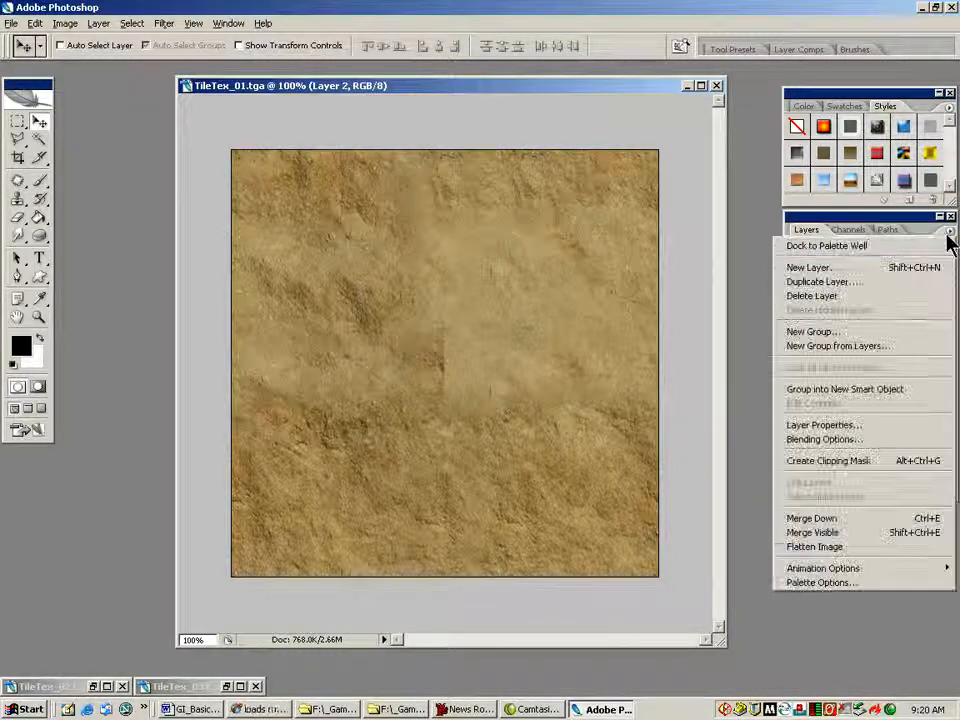
pyautogui.click(744, 251)
pyautogui.click(793, 295)
pyautogui.click(793, 329)
pyautogui.click(793, 329)
pyautogui.click(793, 295)
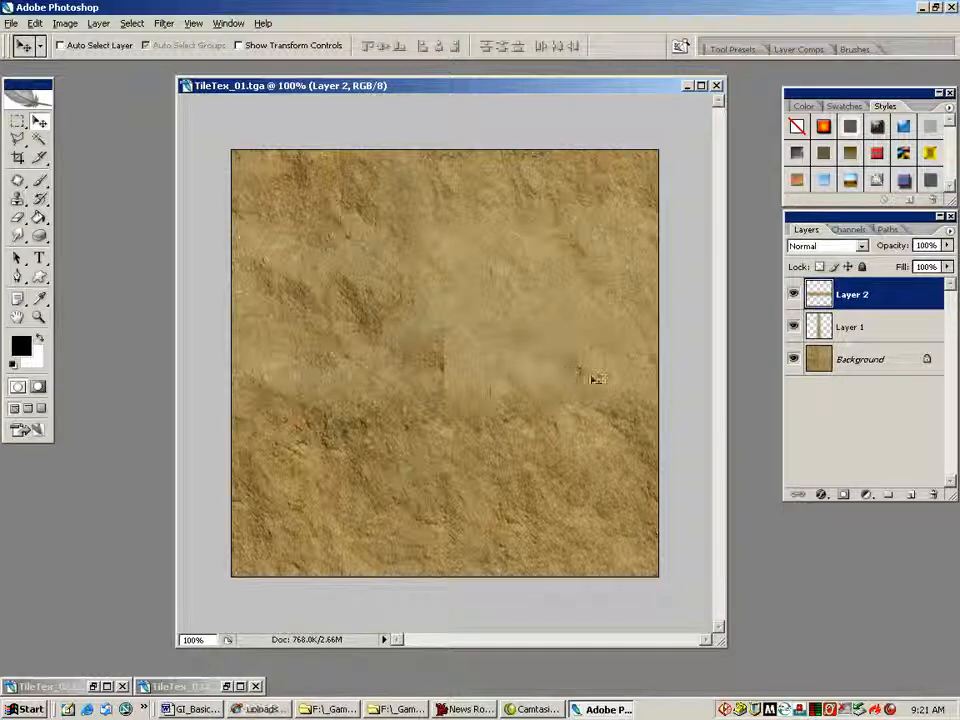
# Flip the horizontal strip on Layer 2 horizontally, and flatten the image into a single Background layer.
pyautogui.click(35, 23)
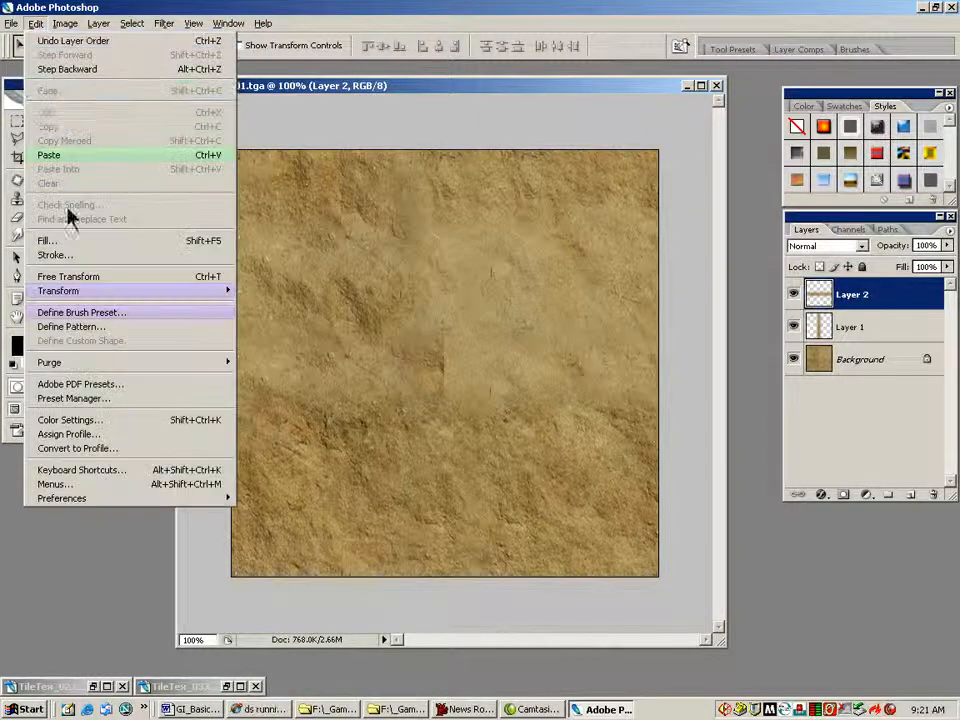
pyautogui.moveTo(200, 290)
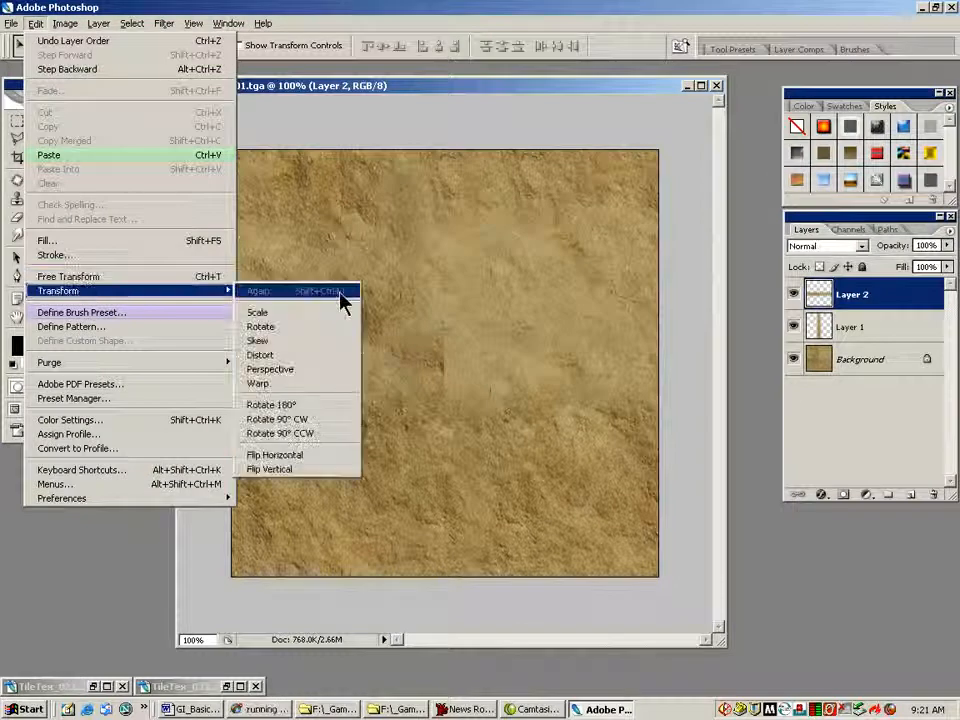
pyautogui.click(311, 455)
pyautogui.moveTo(489, 374); pyautogui.dragTo(518, 360)
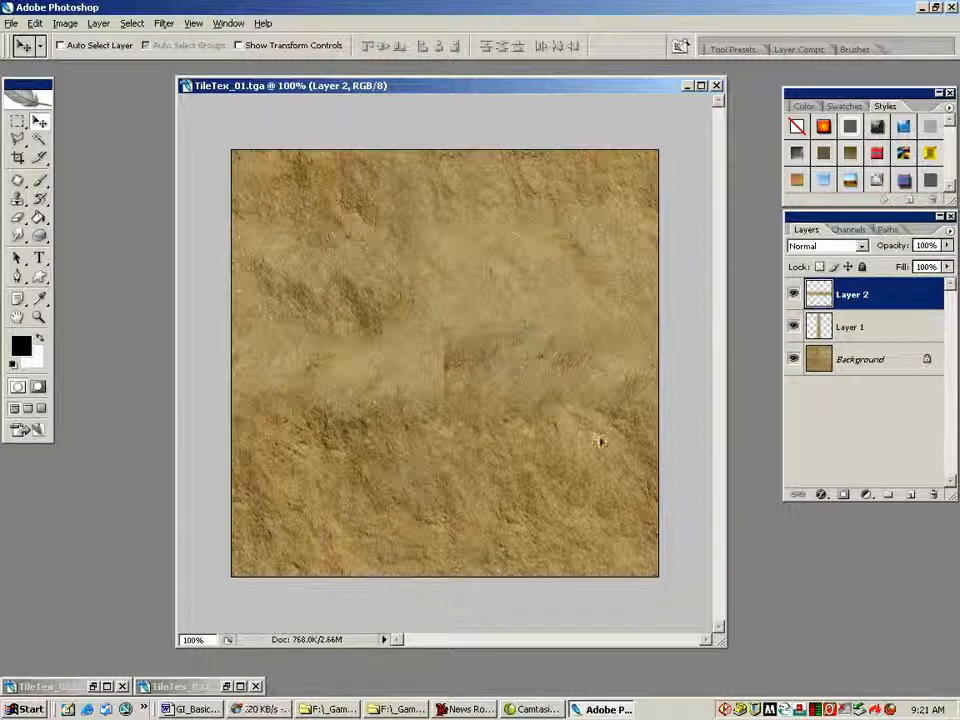
pyautogui.click(949, 231)
pyautogui.click(815, 547)
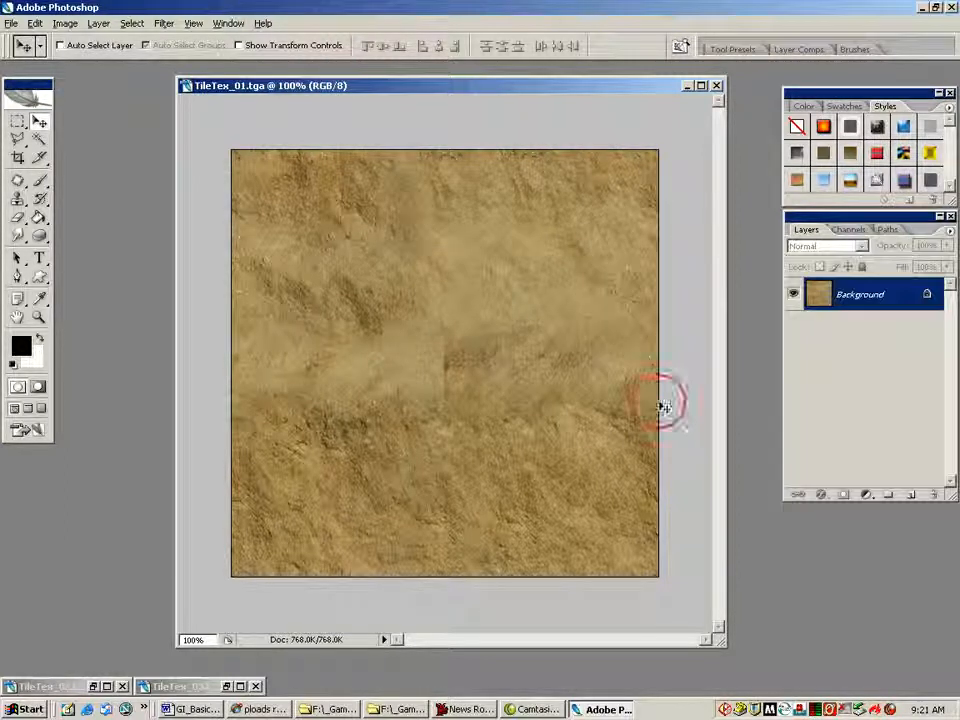
# Patch the short vertical seam left at the image centre with rock texture from another area using the Patch tool.
pyautogui.press('j')
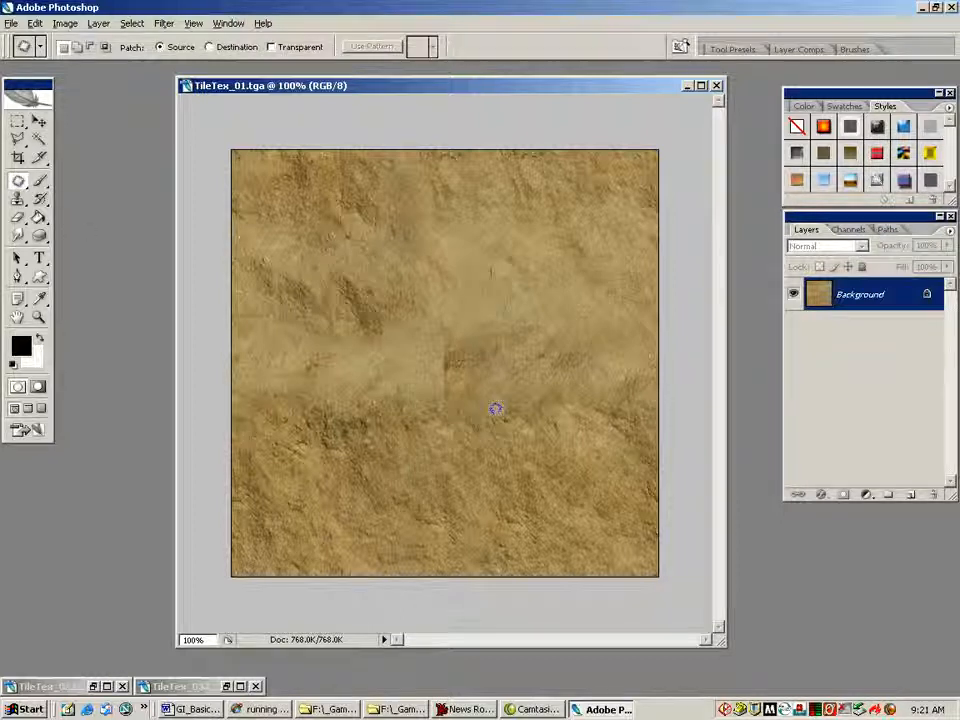
pyautogui.moveTo(489, 385)
pyautogui.mouseDown()
pyautogui.moveTo(469, 311)
pyautogui.moveTo(455, 320)
pyautogui.moveTo(516, 426)
pyautogui.mouseUp()
pyautogui.hotkey('ctrl', 'd')
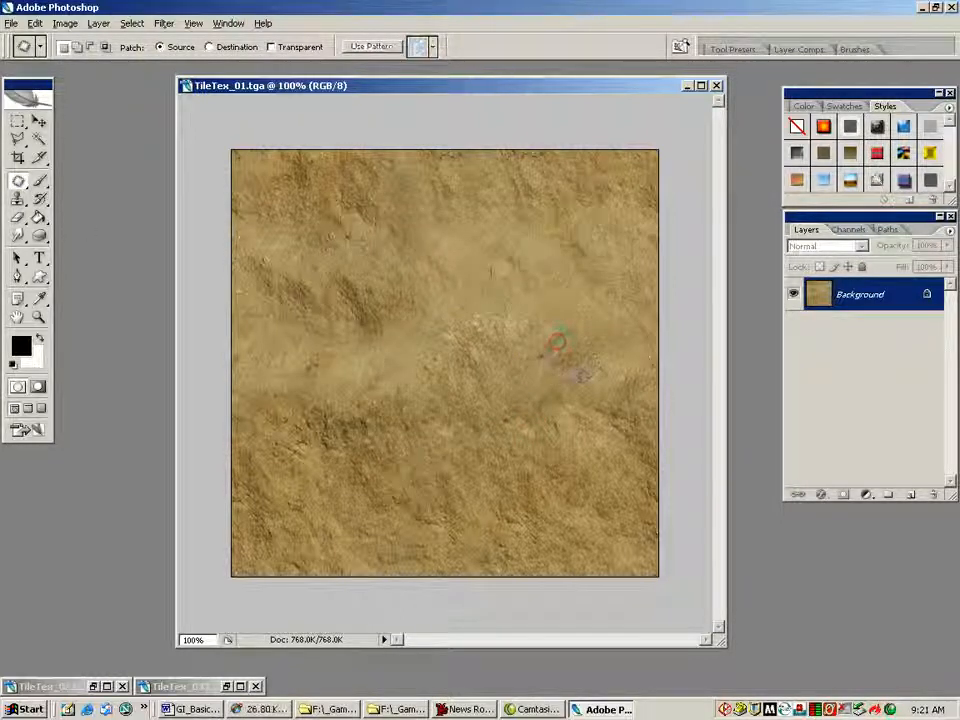
# Patch the dark rock streaks left of the centre, above and below the former horizontal seam, with lighter areas of the texture.
pyautogui.moveTo(420, 283)
pyautogui.mouseDown()
pyautogui.moveTo(350, 265)
pyautogui.moveTo(333, 312)
pyautogui.moveTo(414, 328)
pyautogui.moveTo(506, 208)
pyautogui.moveTo(489, 313)
pyautogui.mouseUp()
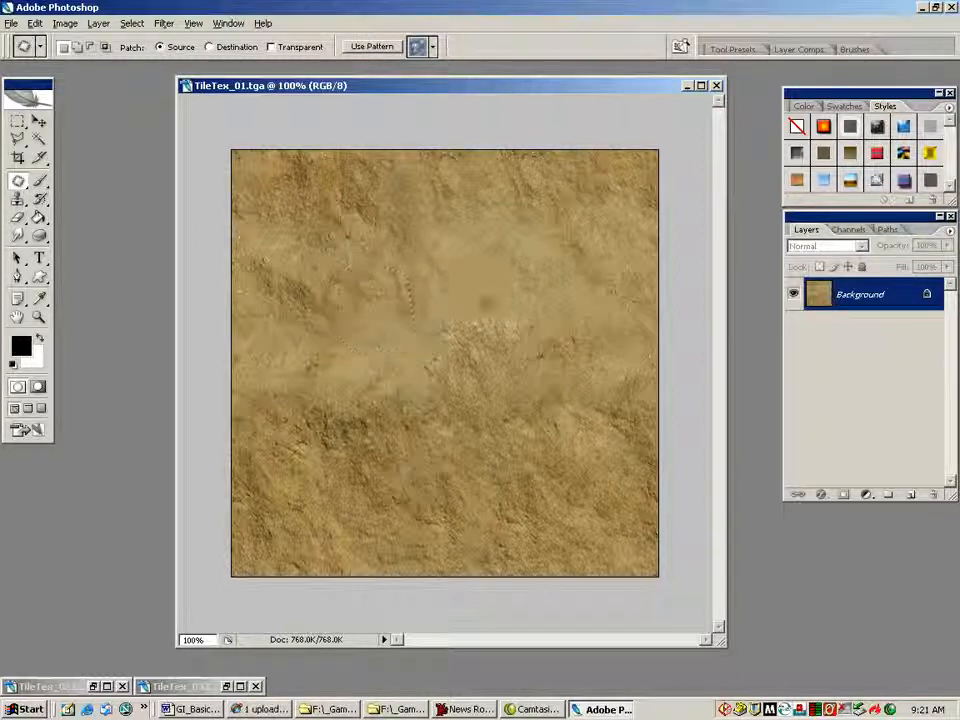
pyautogui.click(574, 246)
pyautogui.click(457, 278)
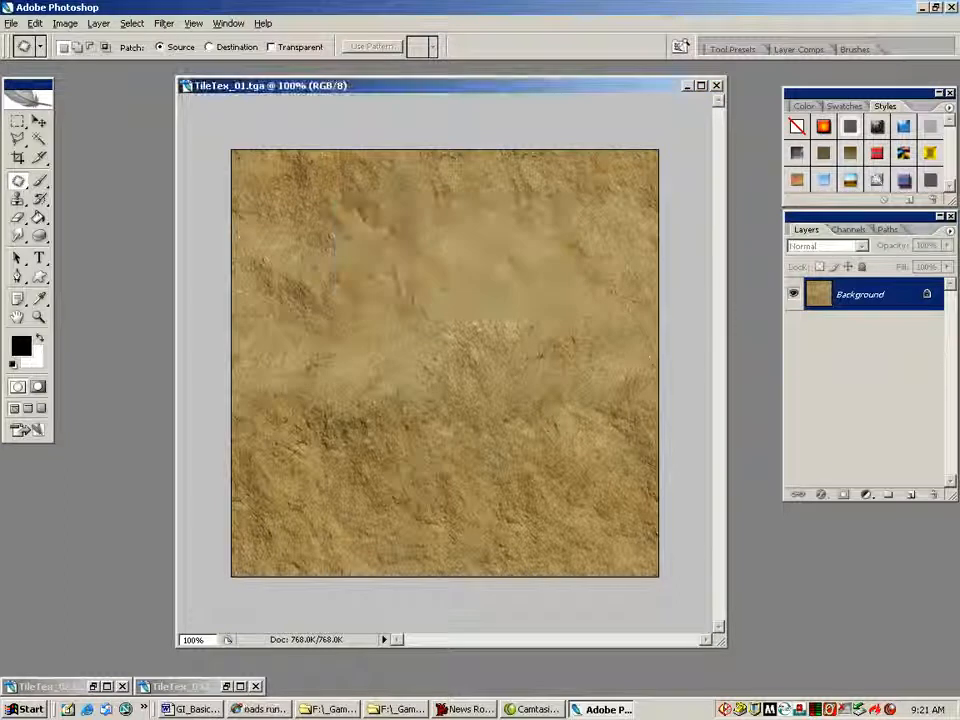
pyautogui.moveTo(385, 398)
pyautogui.mouseDown()
pyautogui.moveTo(322, 383)
pyautogui.moveTo(383, 405)
pyautogui.moveTo(489, 274)
pyautogui.moveTo(488, 238)
pyautogui.mouseUp()
pyautogui.click(512, 401)
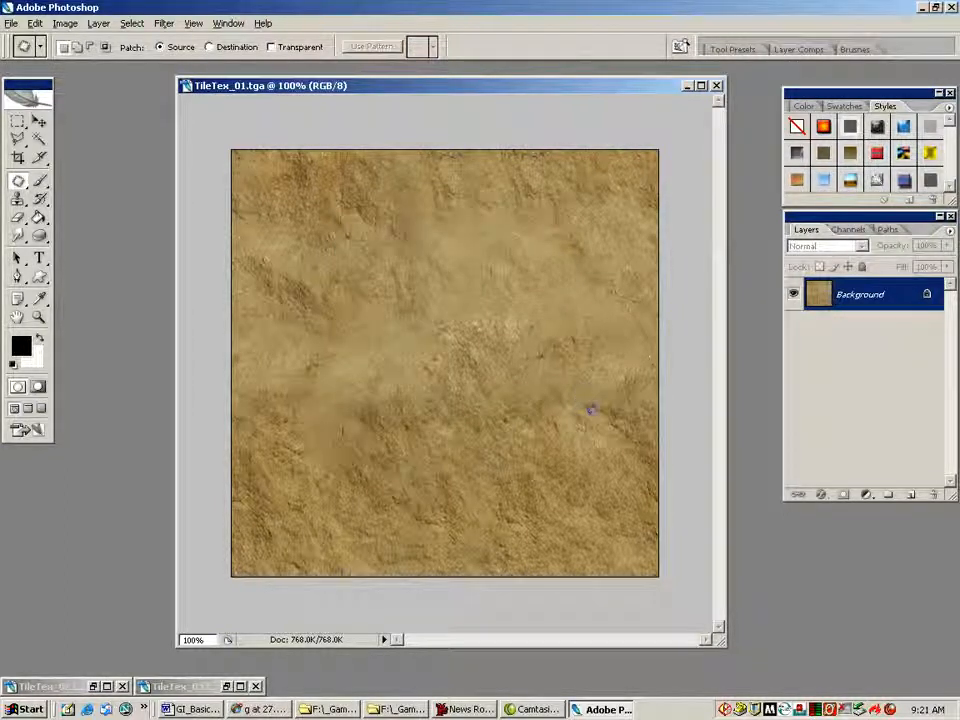
# Clone rock detail over the smooth and blurry spots around the image centre with the 30-pixel Clone Stamp at 100% opacity.
pyautogui.click(18, 199)
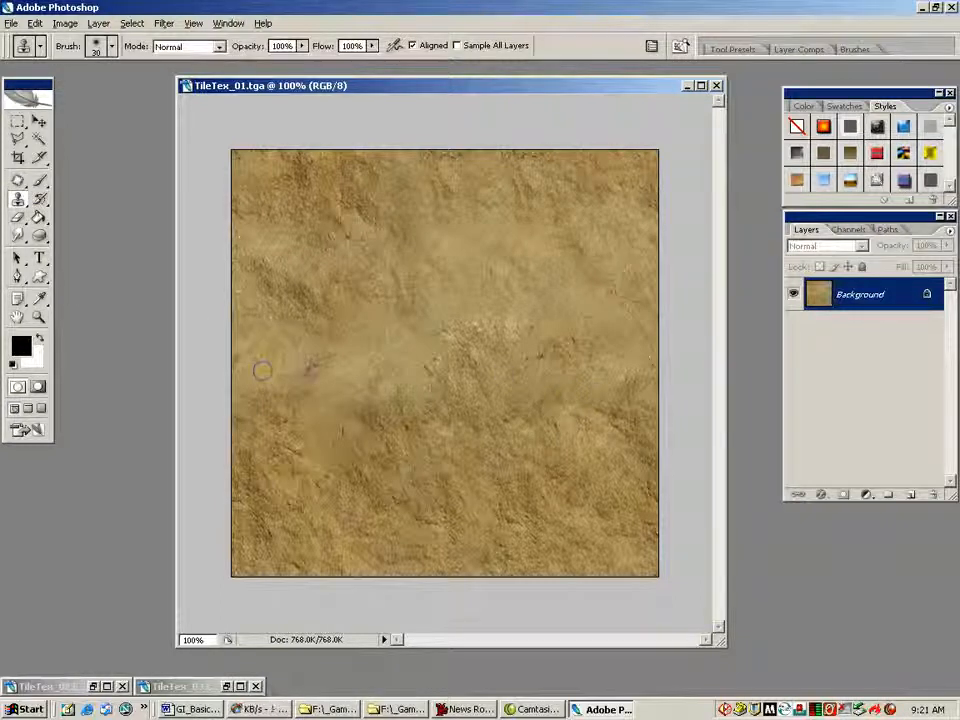
pyautogui.moveTo(345, 370)
pyautogui.mouseDown()
pyautogui.moveTo(384, 392)
pyautogui.moveTo(338, 369)
pyautogui.moveTo(374, 352)
pyautogui.moveTo(403, 356)
pyautogui.mouseUp()
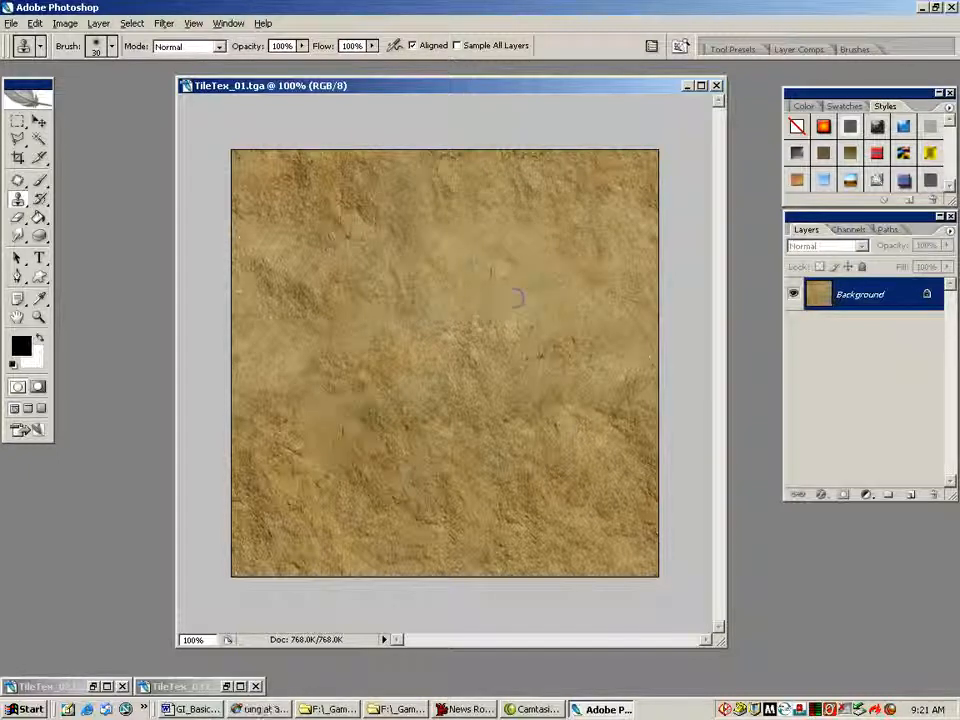
pyautogui.keyDown('alt'); pyautogui.click(591, 447); pyautogui.keyUp('alt')
pyautogui.moveTo(551, 294); pyautogui.dragTo(563, 301)
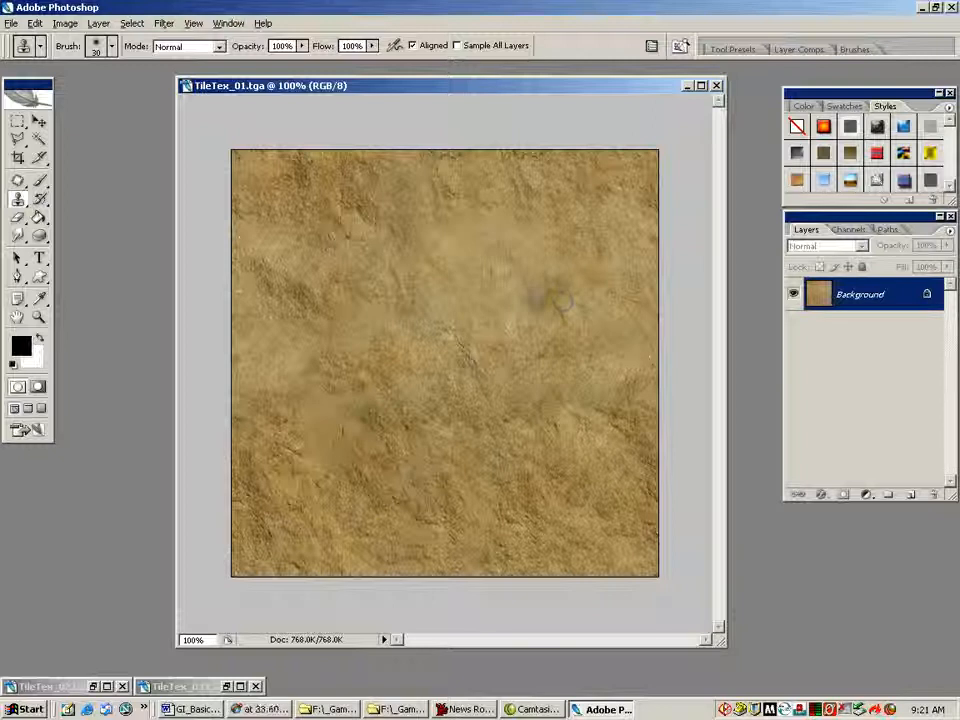
pyautogui.keyDown('alt'); pyautogui.click(611, 300); pyautogui.keyUp('alt')
pyautogui.moveTo(471, 250); pyautogui.dragTo(503, 272)
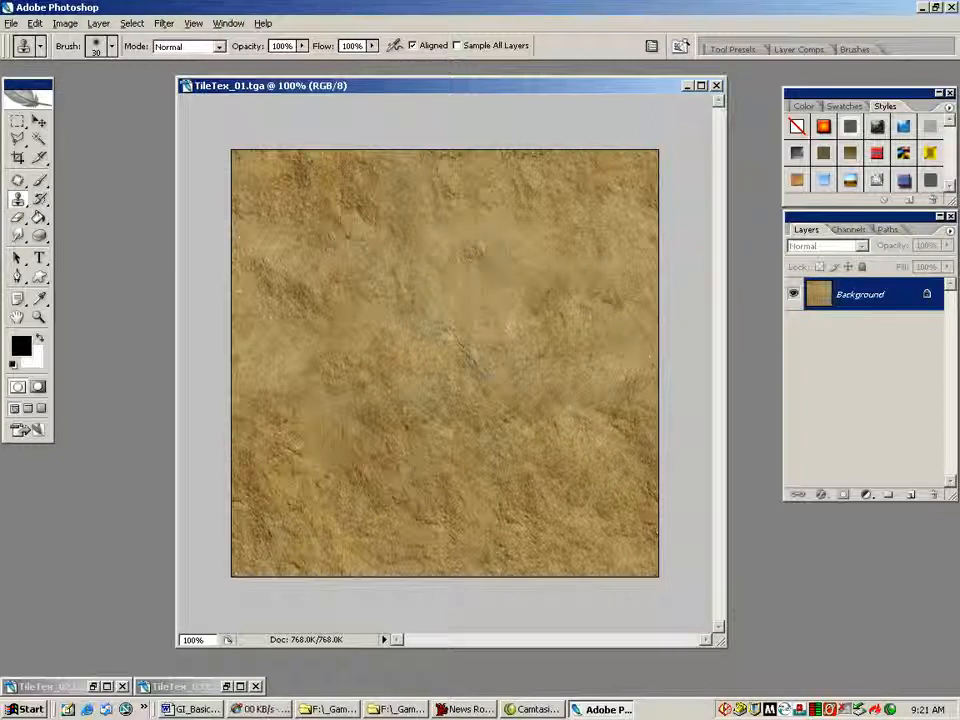
pyautogui.moveTo(267, 376)
pyautogui.mouseDown()
pyautogui.moveTo(265, 387)
pyautogui.moveTo(282, 366)
pyautogui.mouseUp()
pyautogui.moveTo(312, 447); pyautogui.dragTo(321, 436)
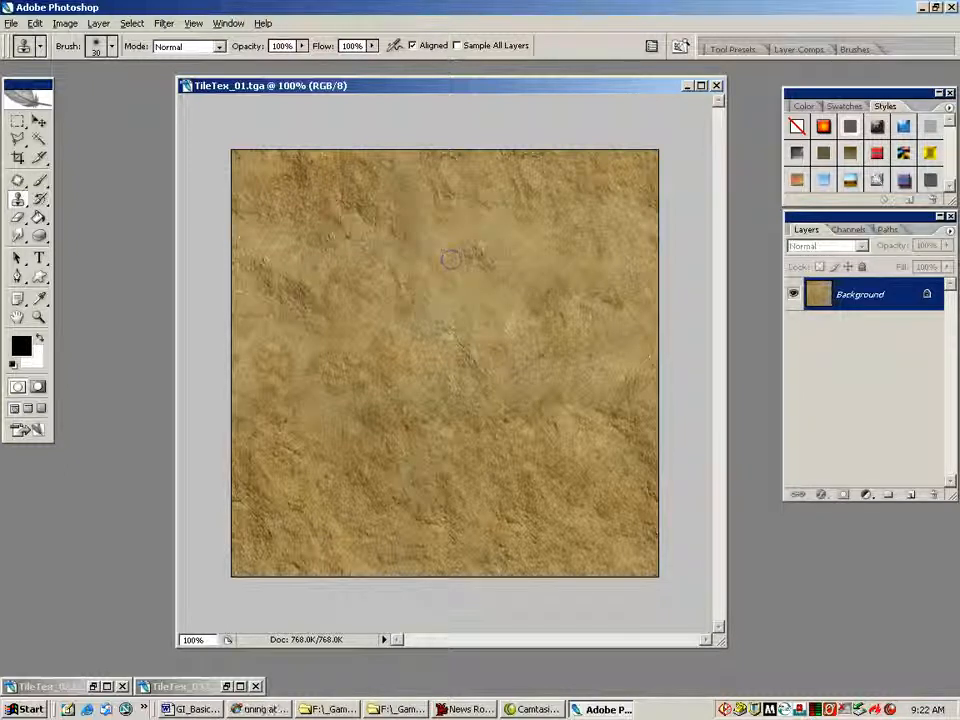
# Save the texture to the Desktop in BMP format as TileTex_01.bmp, with 24-bit Windows options.
pyautogui.click(11, 21)
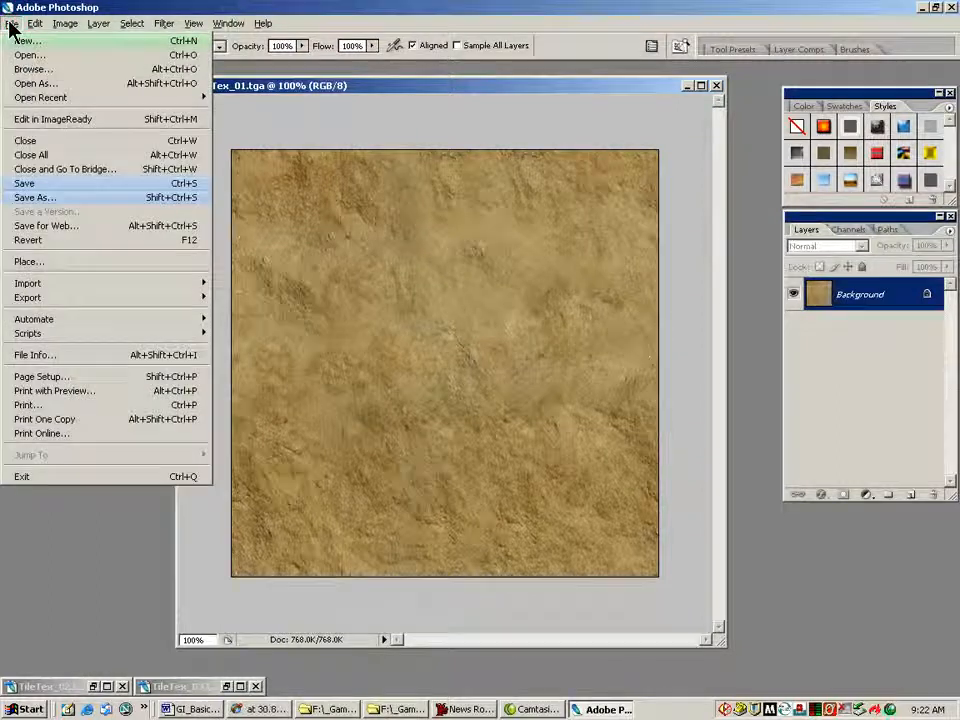
pyautogui.click(40, 197)
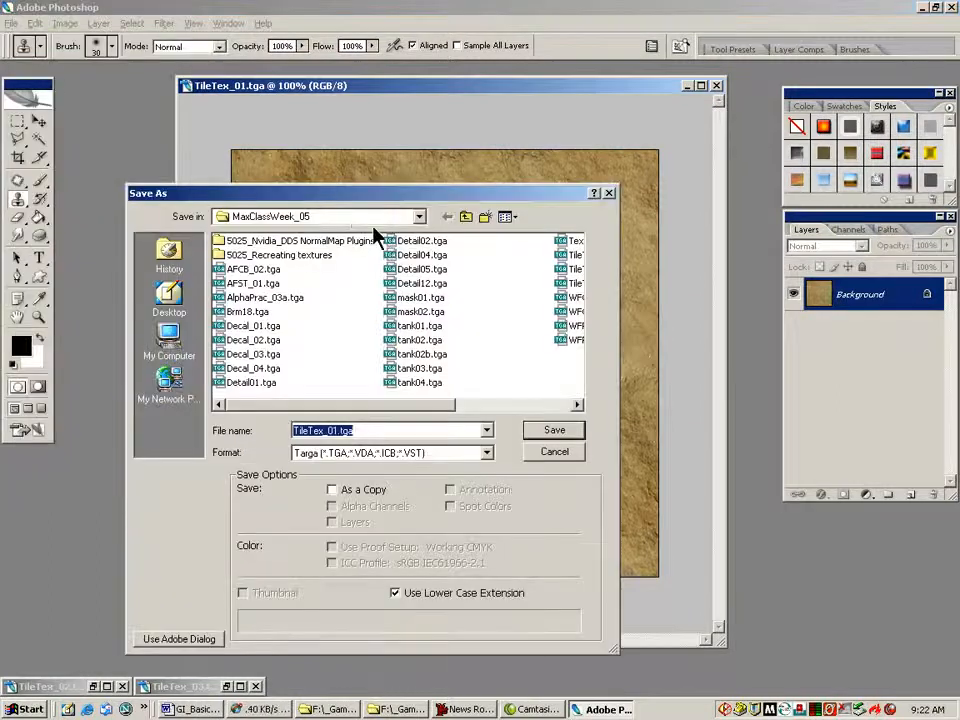
pyautogui.click(419, 217)
pyautogui.click(250, 246)
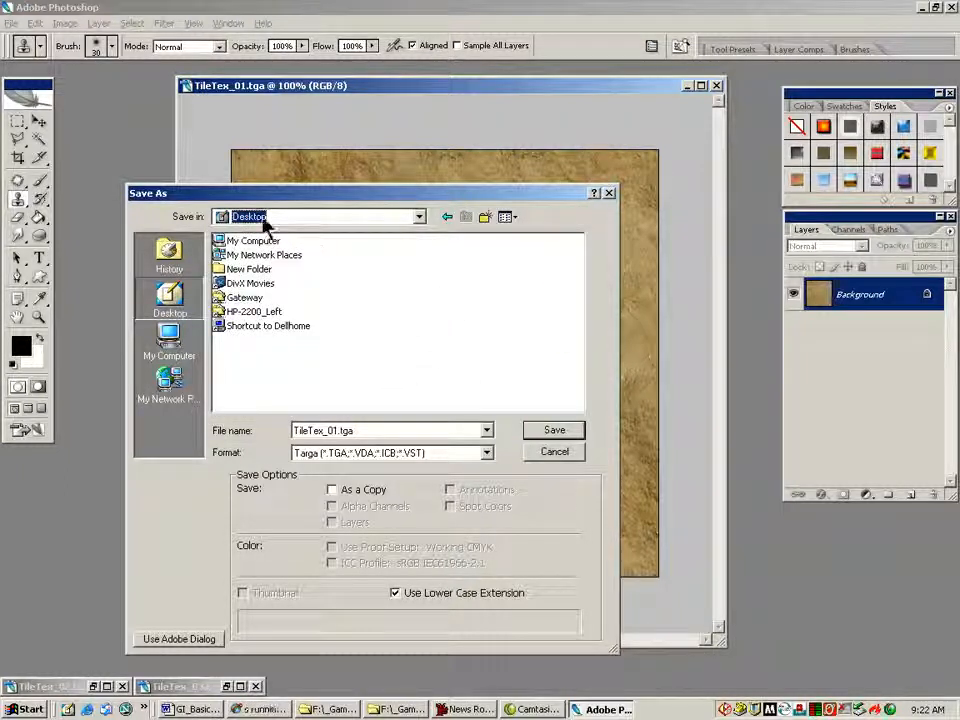
pyautogui.click(487, 453)
pyautogui.scroll(3, 489, 490)
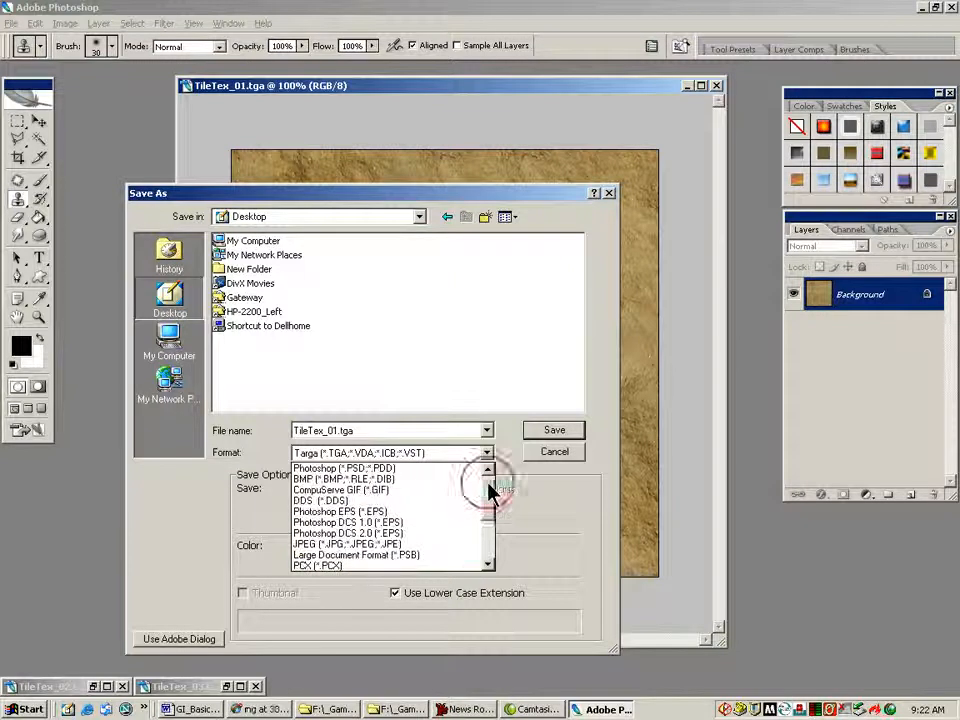
pyautogui.click(452, 486)
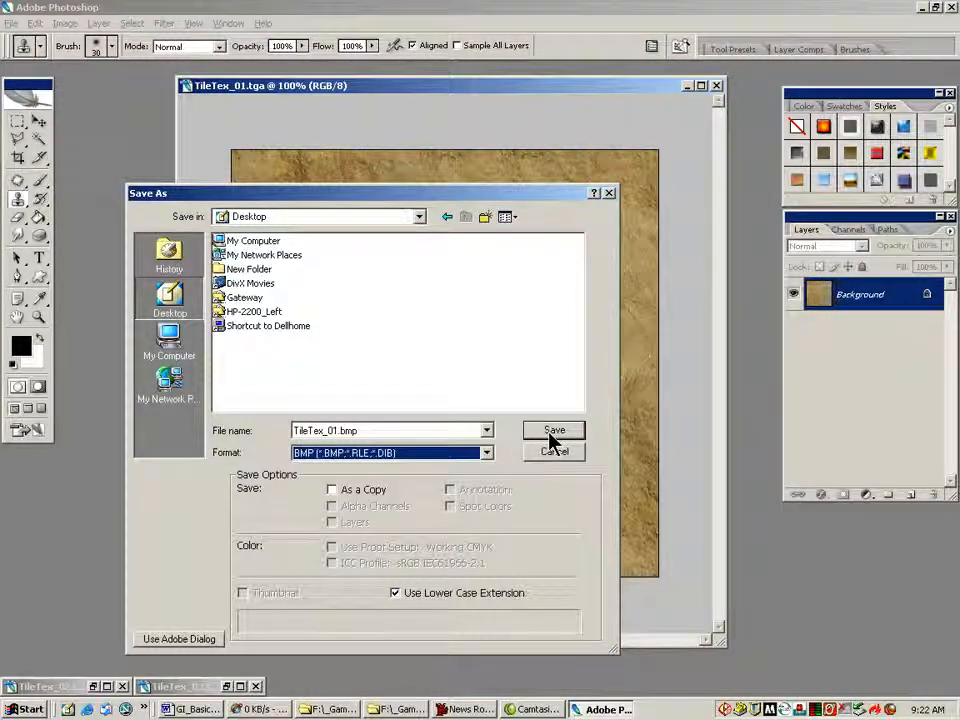
pyautogui.click(552, 435)
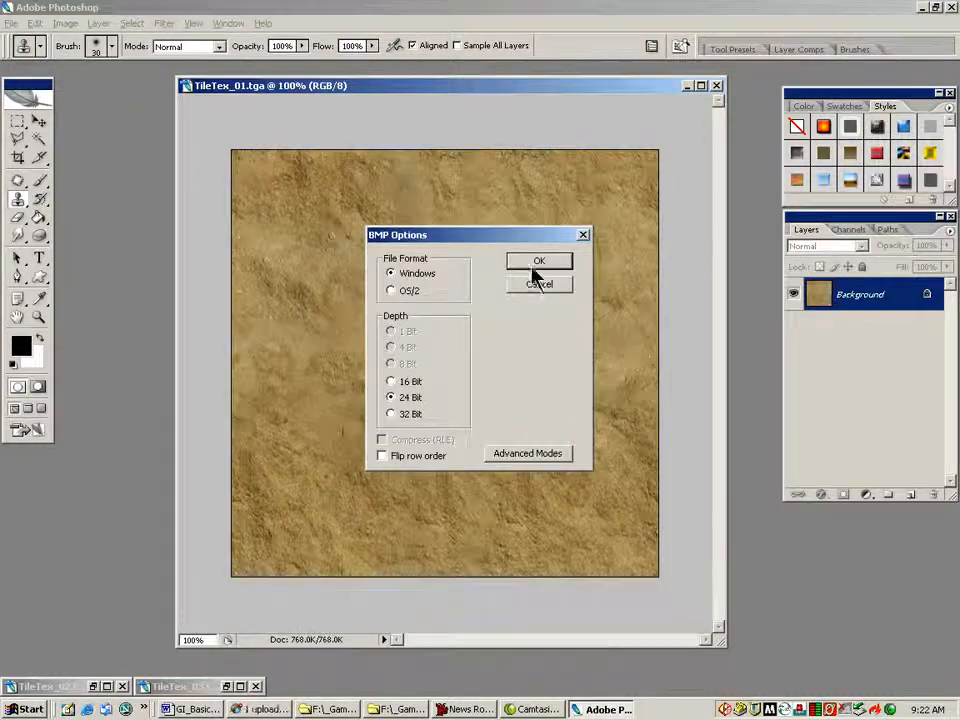
# Minimize Photoshop and open the Display Properties of the Windows desktop.
pyautogui.click(921, 8)
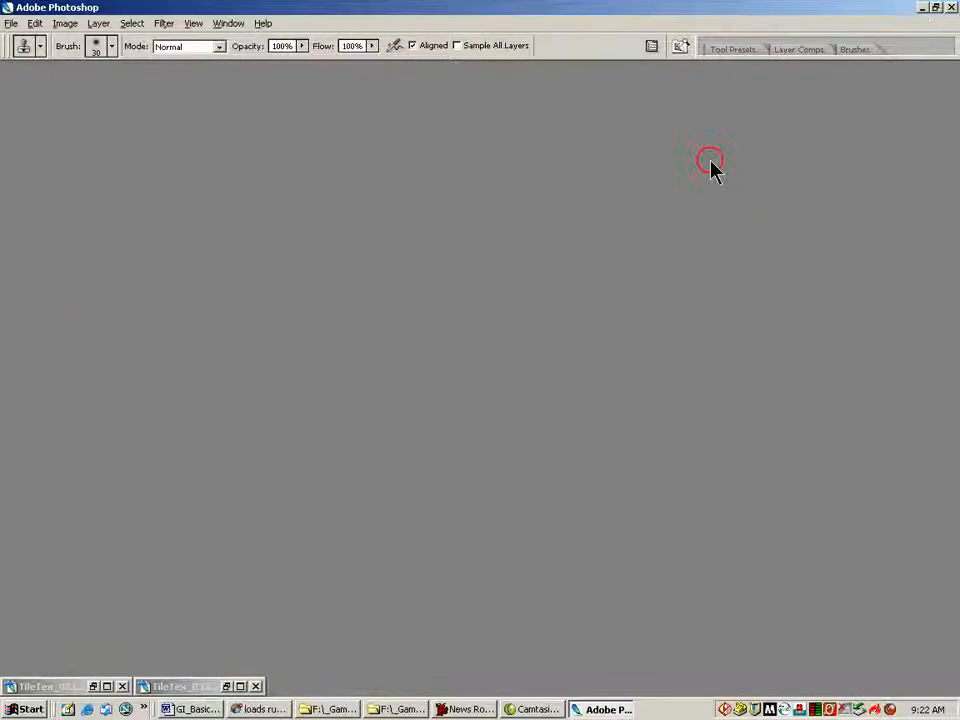
pyautogui.rightClick(474, 207)
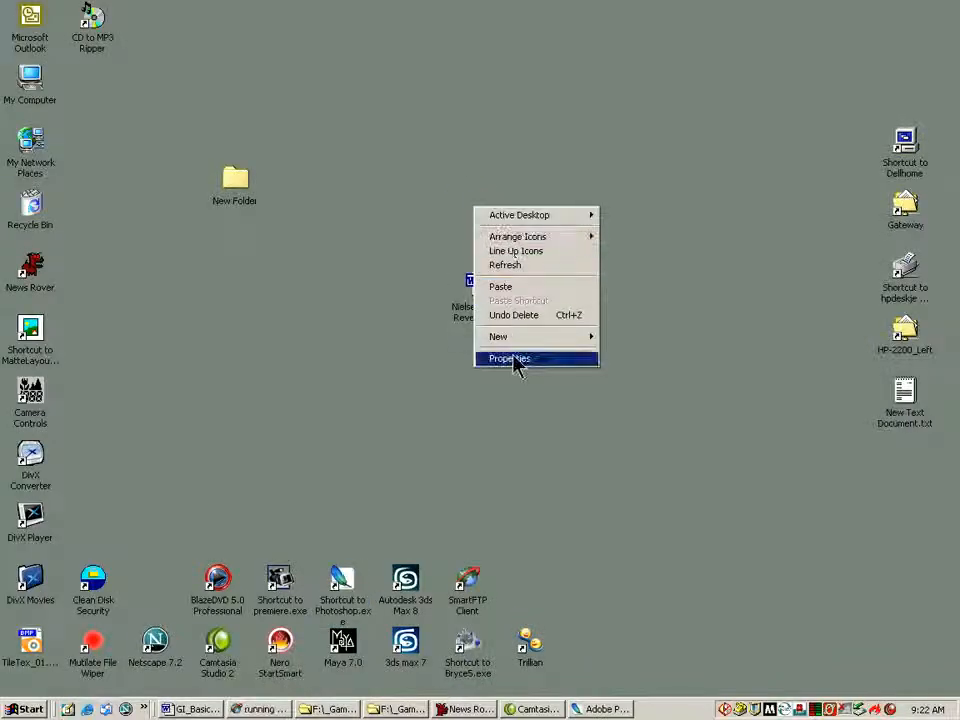
pyautogui.rightClick(380, 150)
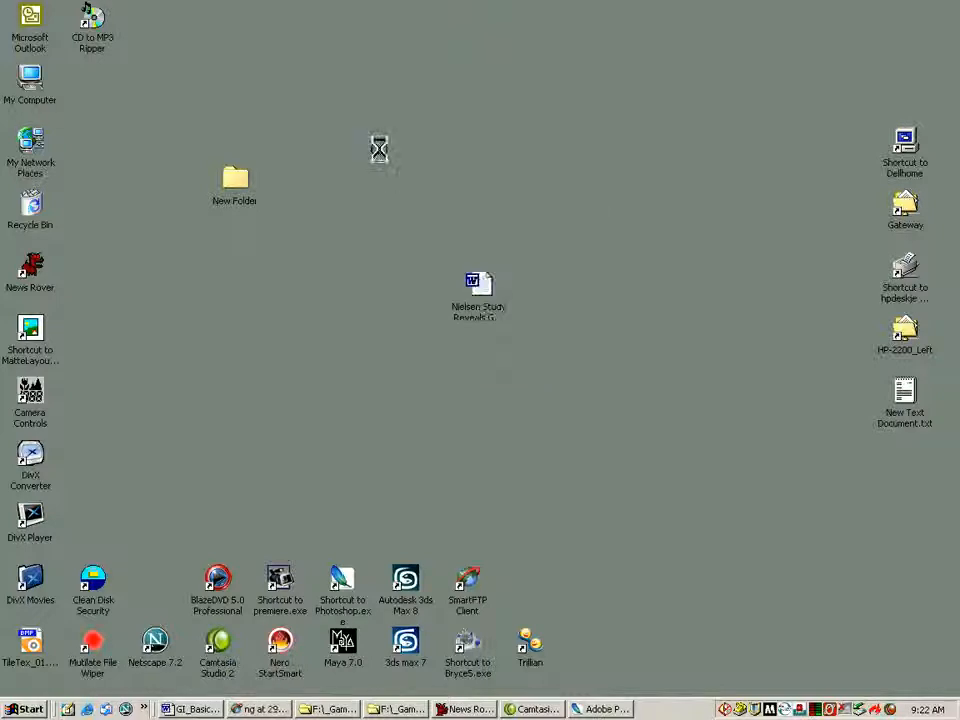
pyautogui.click(422, 302)
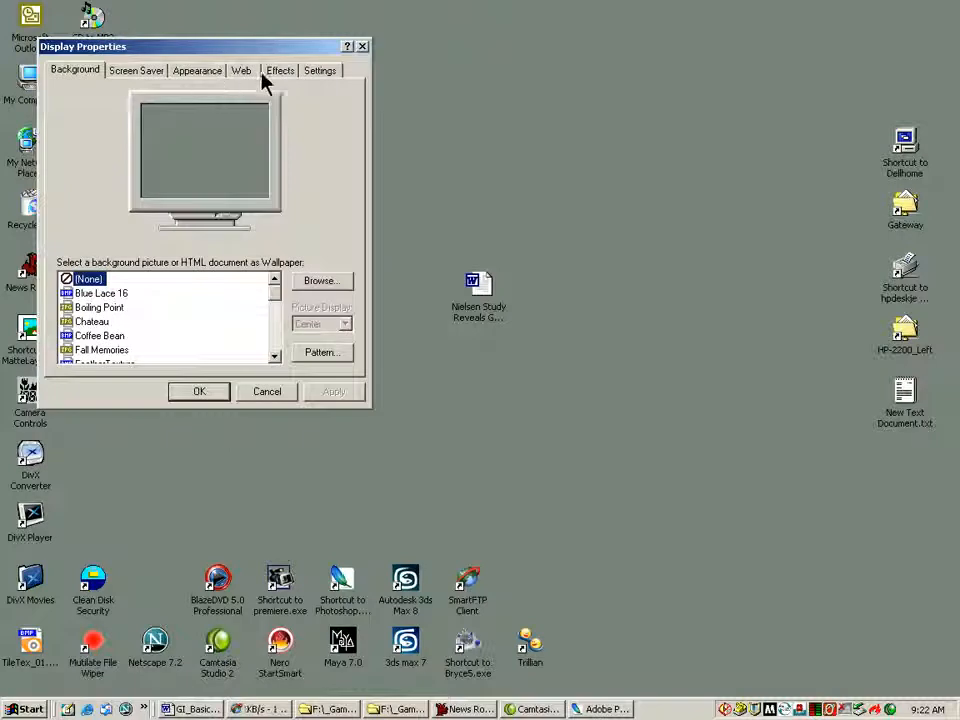
pyautogui.click(214, 71)
pyautogui.click(244, 71)
pyautogui.click(181, 71)
pyautogui.click(130, 71)
pyautogui.click(84, 71)
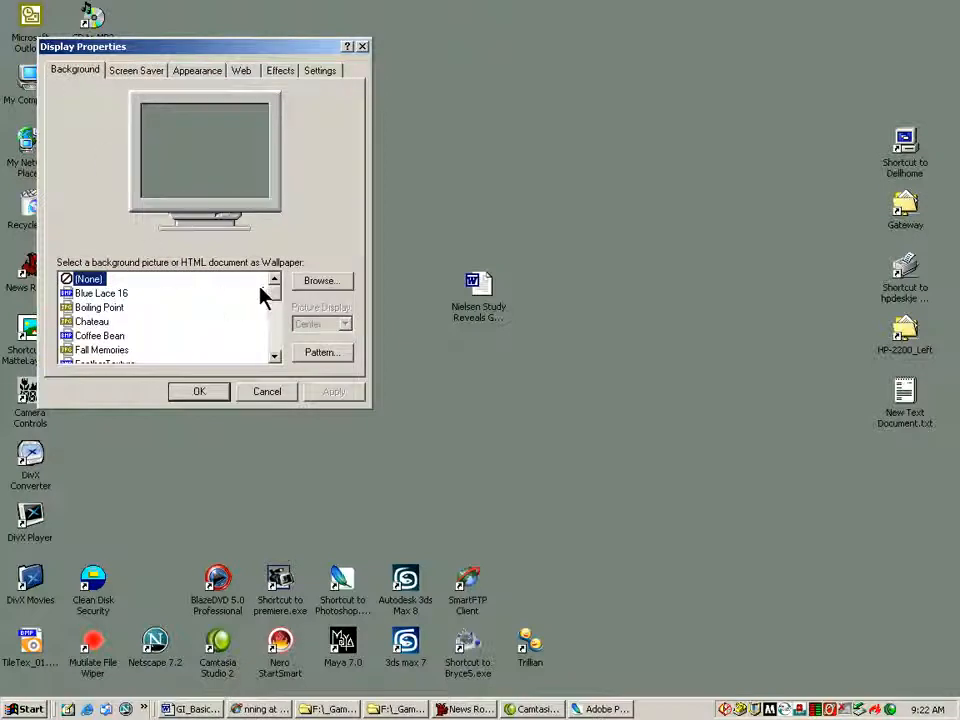
# Apply TileTex_01.bmp from the Desktop as the wallpaper with the Tile picture display, and close Display Properties.
pyautogui.click(319, 282)
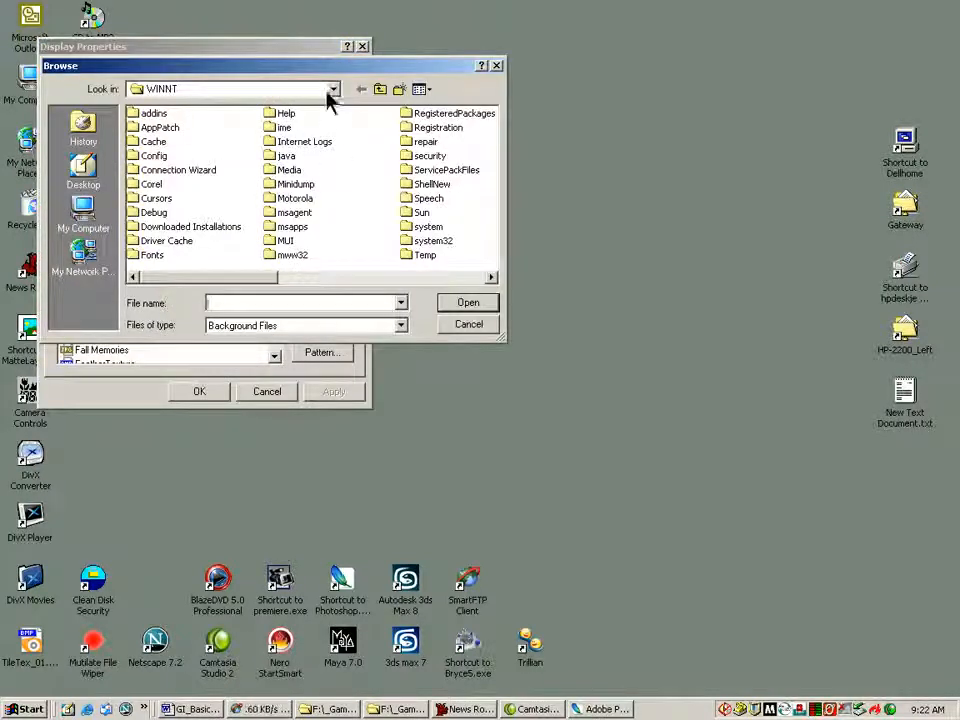
pyautogui.click(330, 92)
pyautogui.click(176, 119)
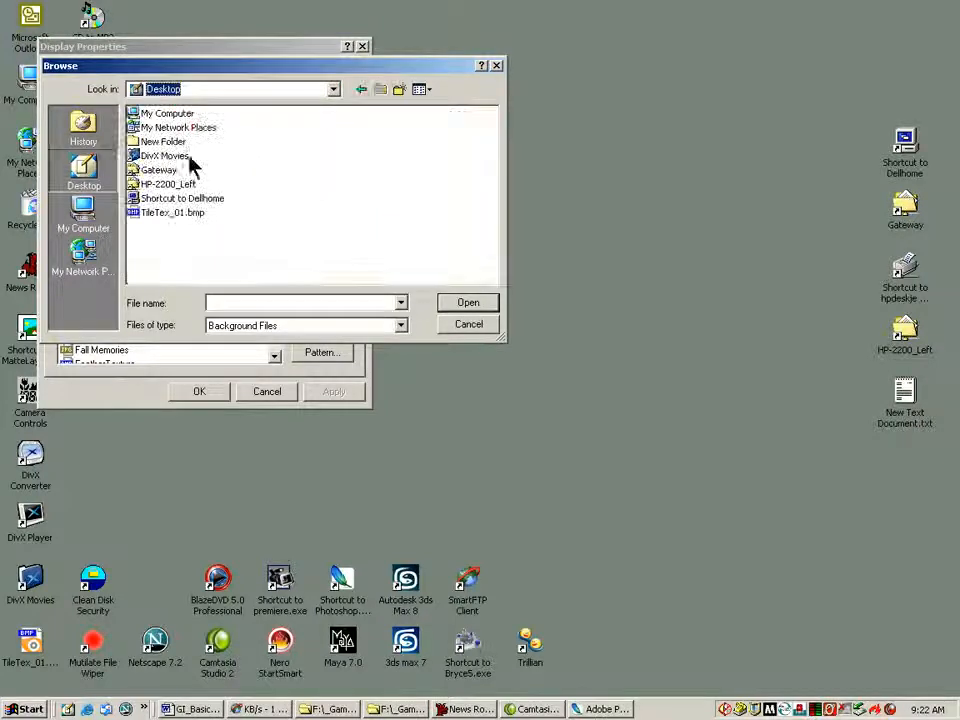
pyautogui.click(172, 212)
pyautogui.click(467, 303)
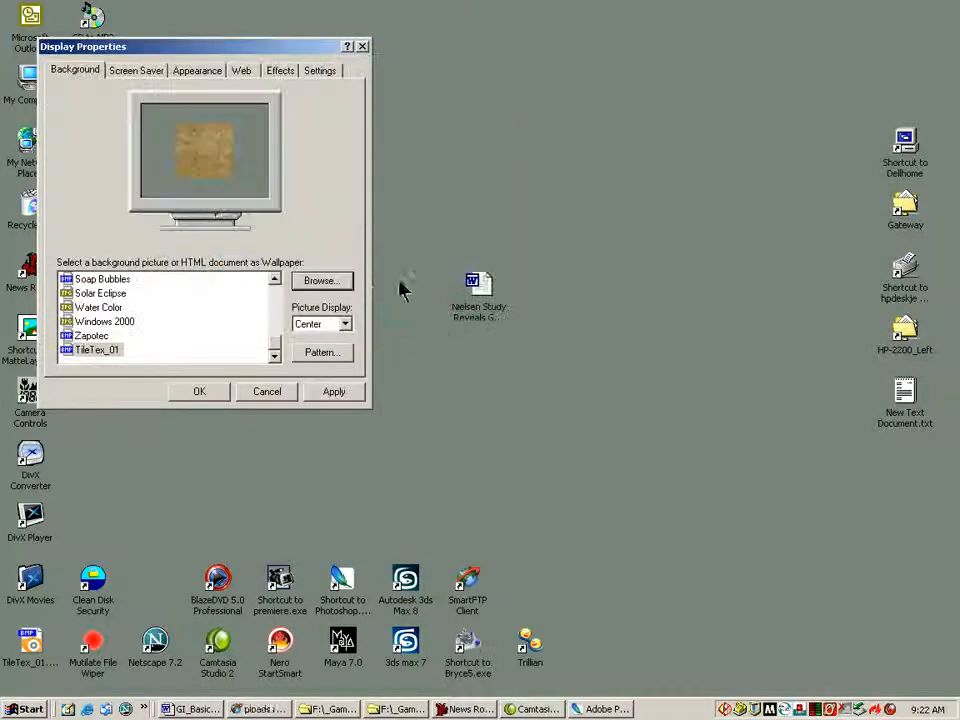
pyautogui.click(345, 325)
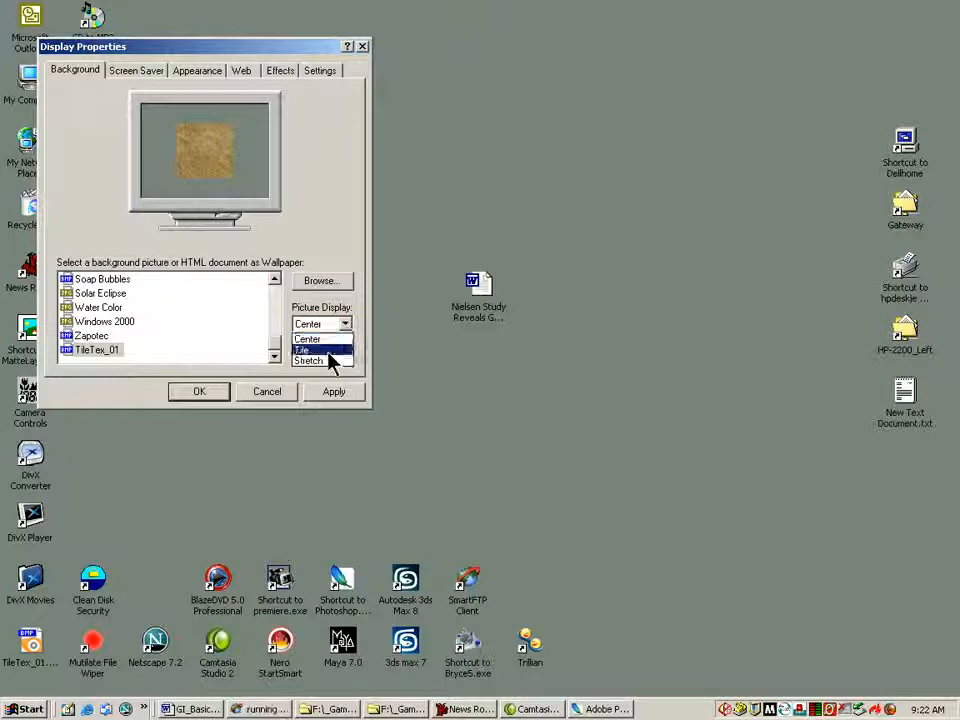
pyautogui.click(328, 348)
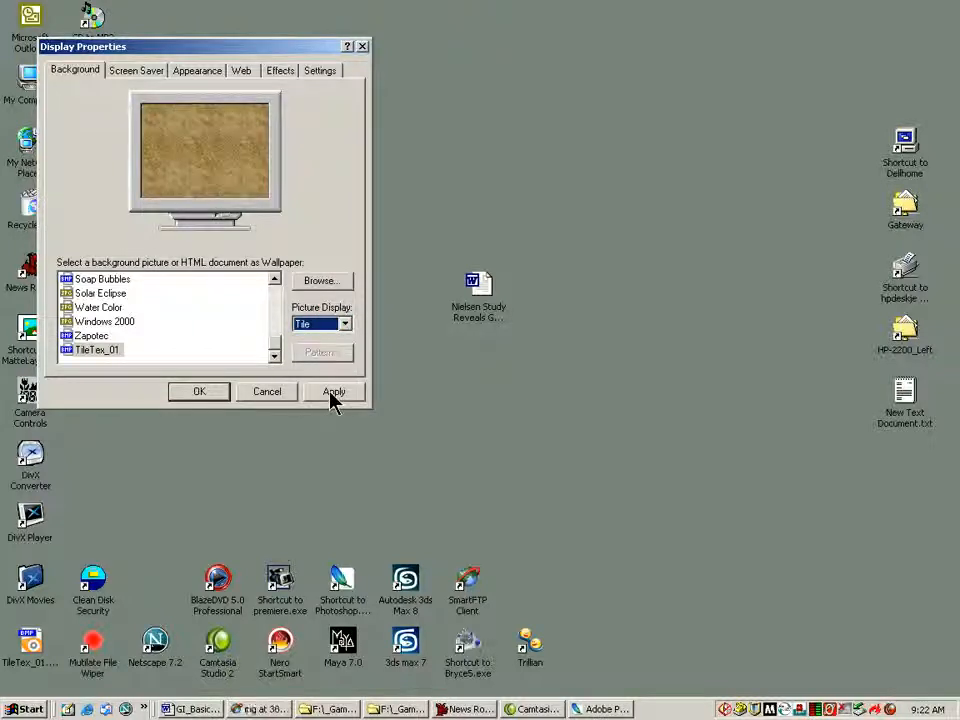
pyautogui.click(333, 393)
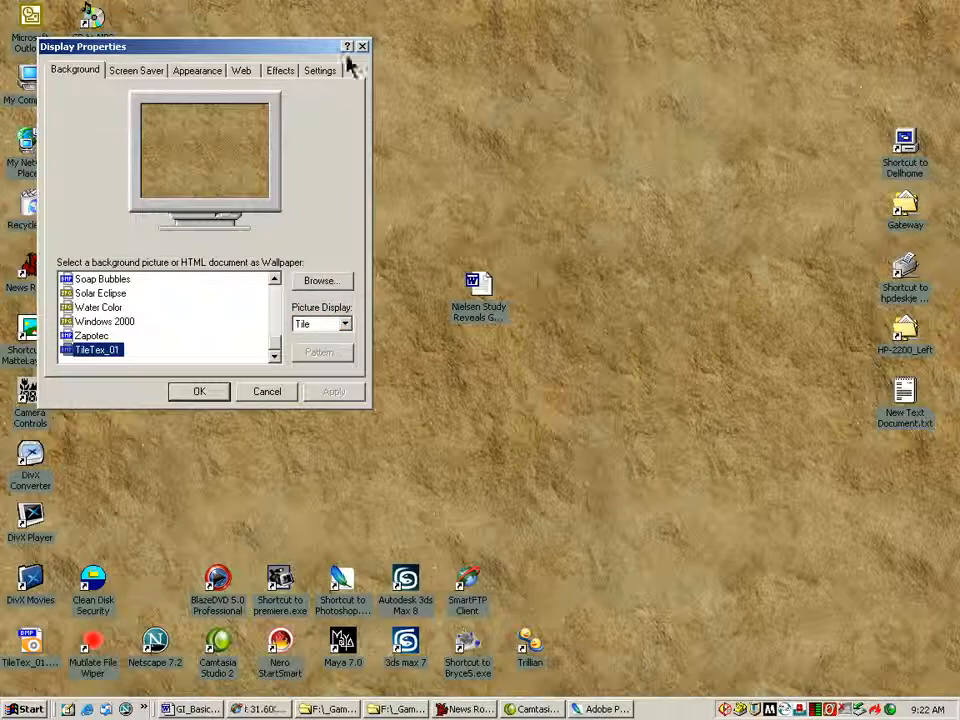
pyautogui.click(362, 47)
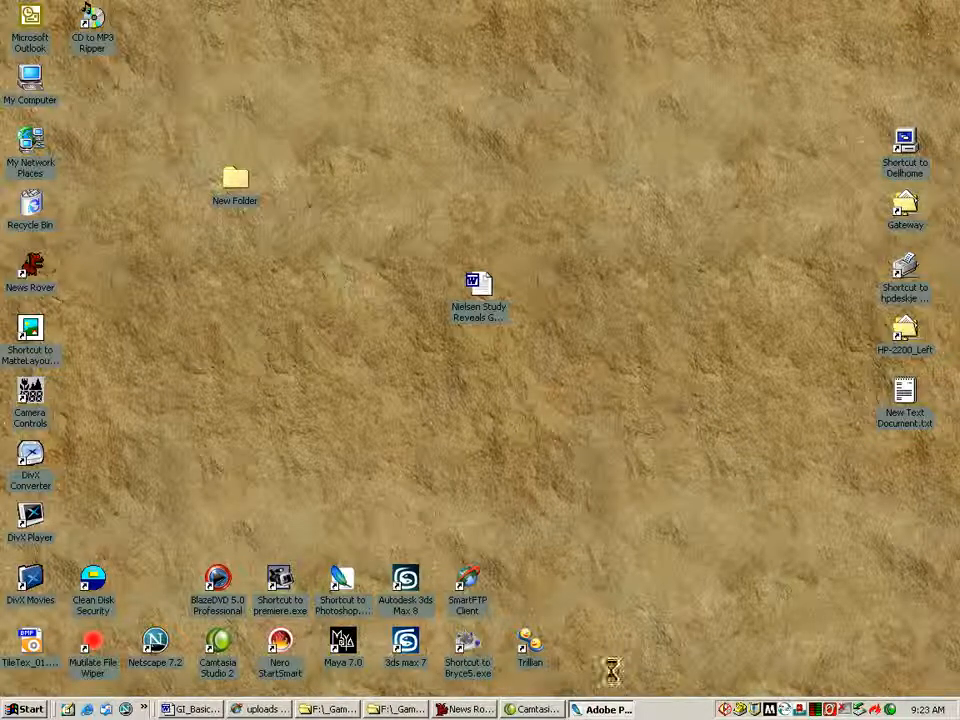
# Switch back to Photoshop and choose the MaxClassWeek_05 folder on SMART DISK (F:) as the location for saving a new copy of the texture.
pyautogui.click(583, 709)
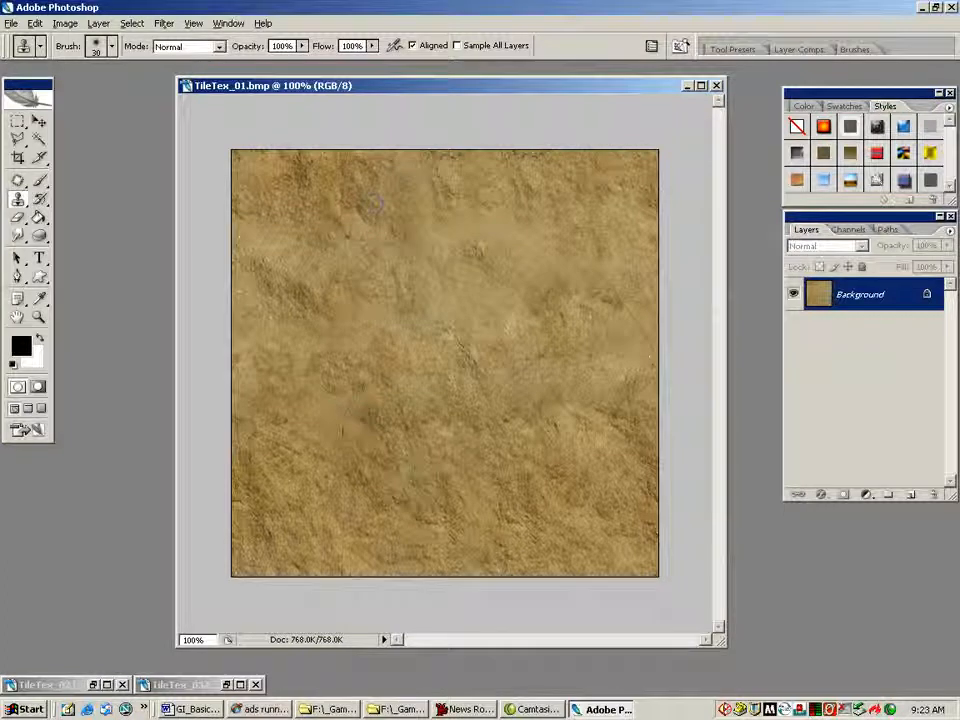
pyautogui.click(12, 23)
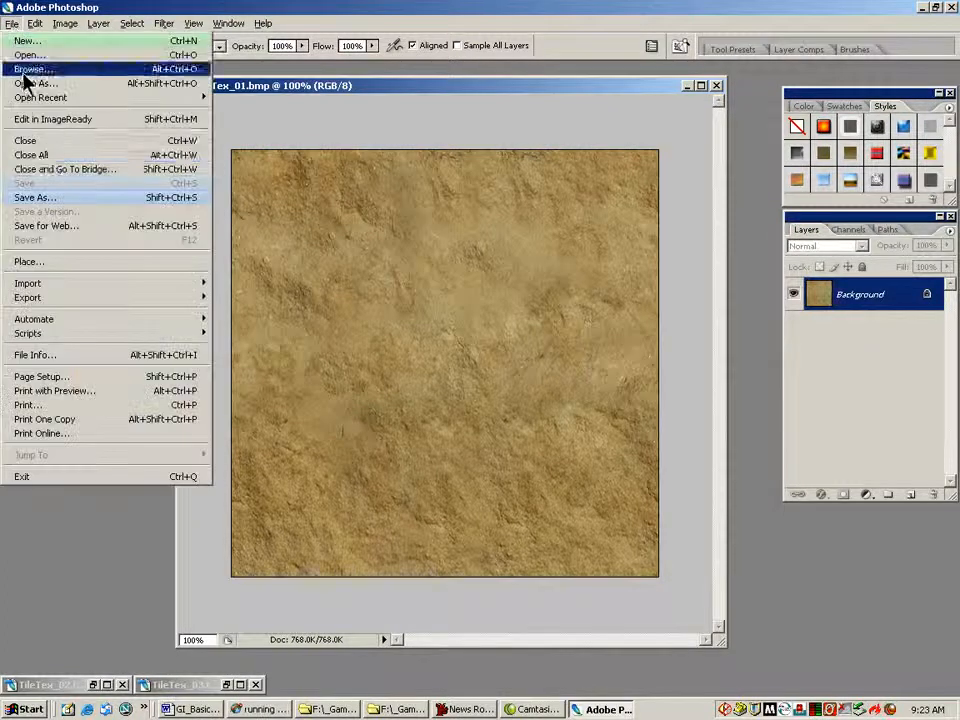
pyautogui.click(45, 196)
pyautogui.click(419, 216)
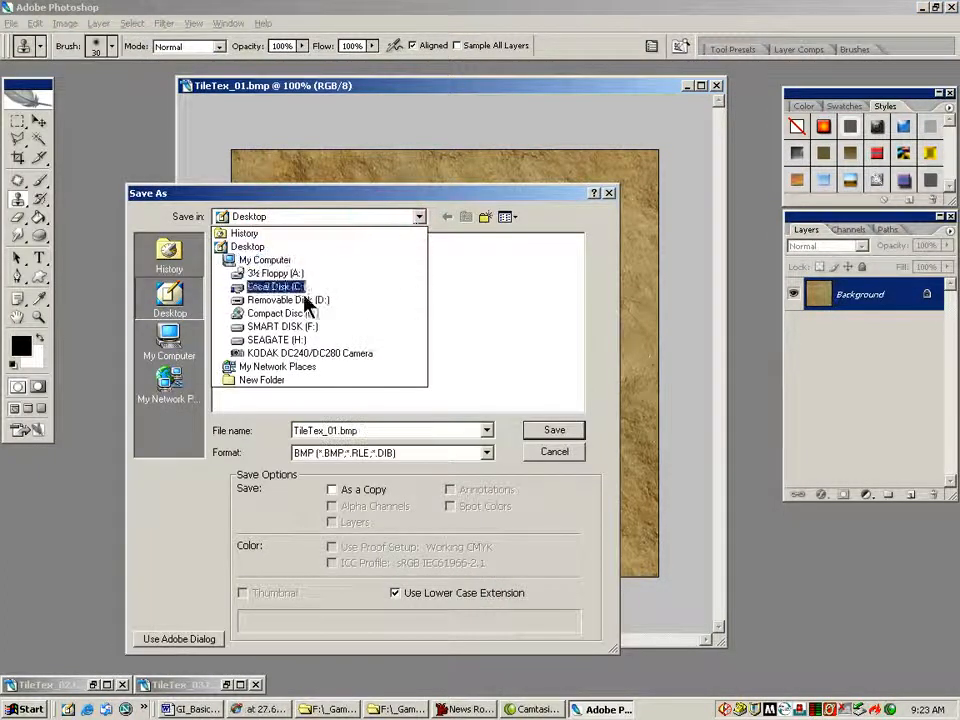
pyautogui.click(282, 327)
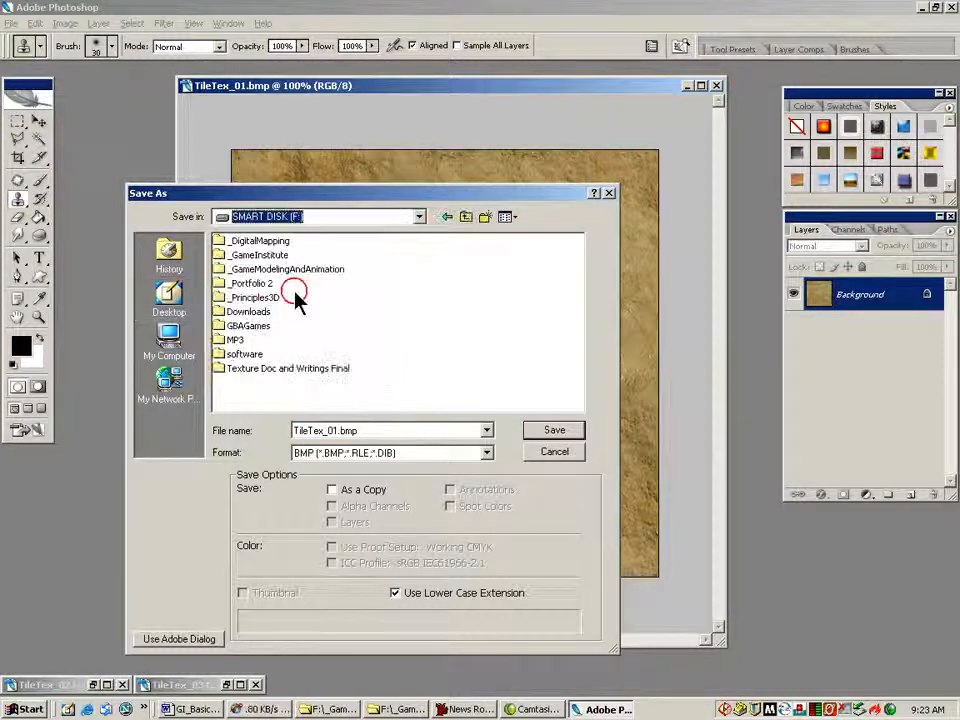
pyautogui.doubleClick(247, 256)
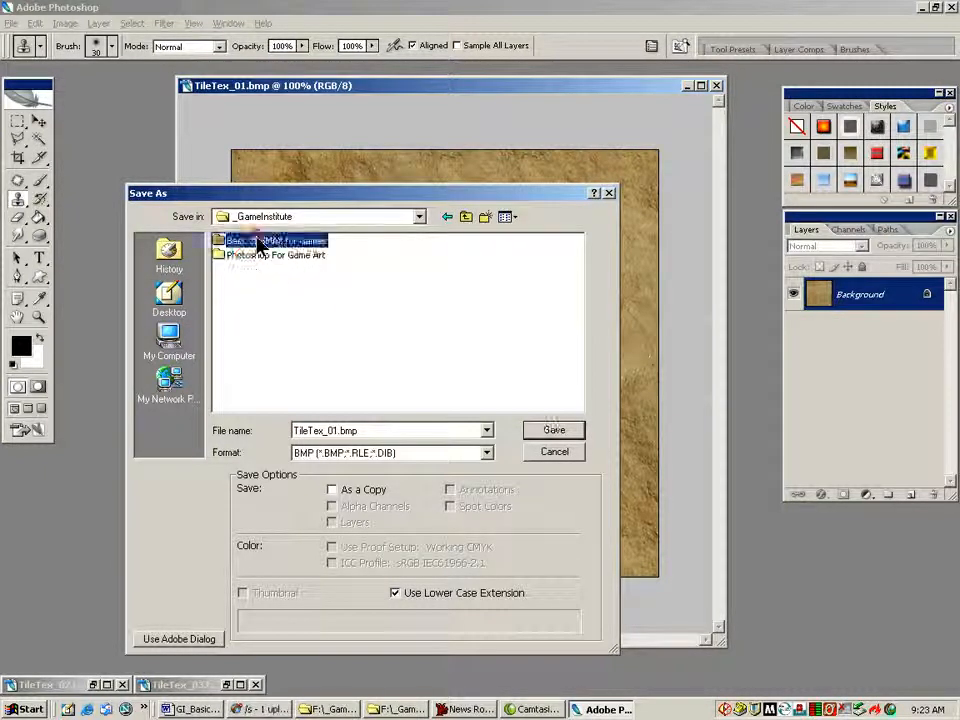
pyautogui.doubleClick(255, 241)
pyautogui.doubleClick(303, 340)
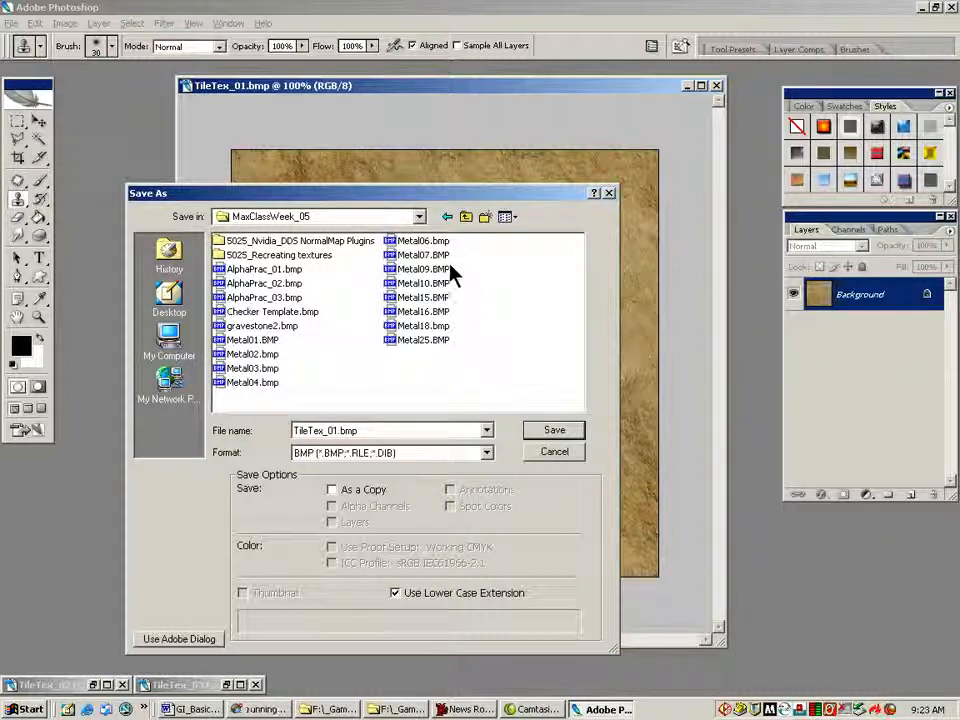
# Save the texture in Targa format as TileTex_01B.tga at 24 bits/pixel, and close the image.
pyautogui.click(486, 453)
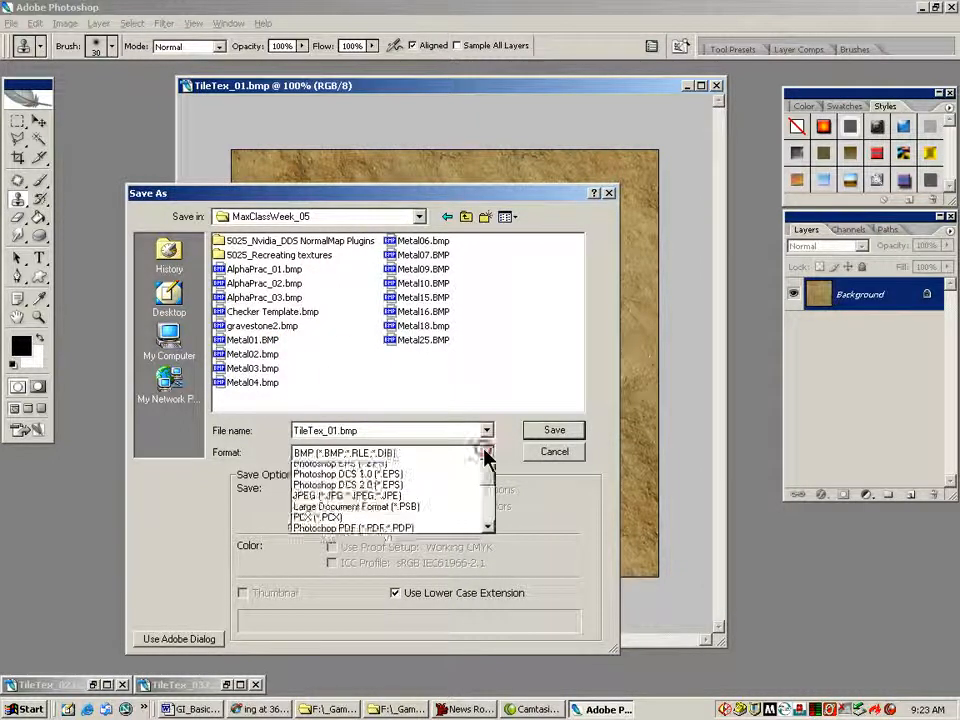
pyautogui.moveTo(488, 499); pyautogui.dragTo(488, 545)
pyautogui.click(446, 556)
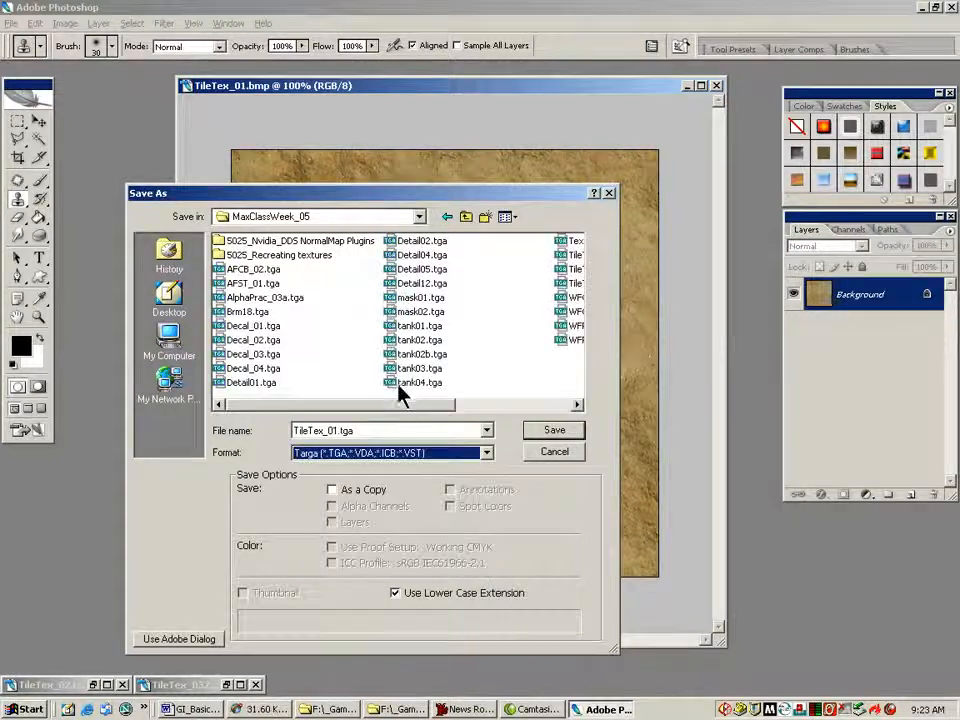
pyautogui.click(444, 401)
pyautogui.click(428, 255)
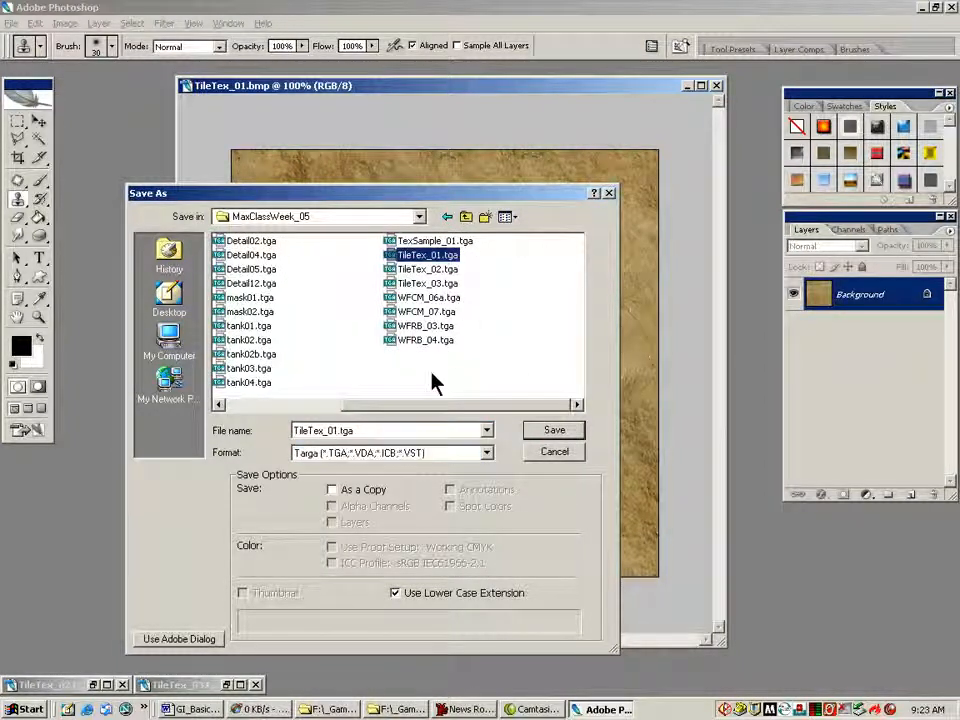
pyautogui.doubleClick(337, 431)
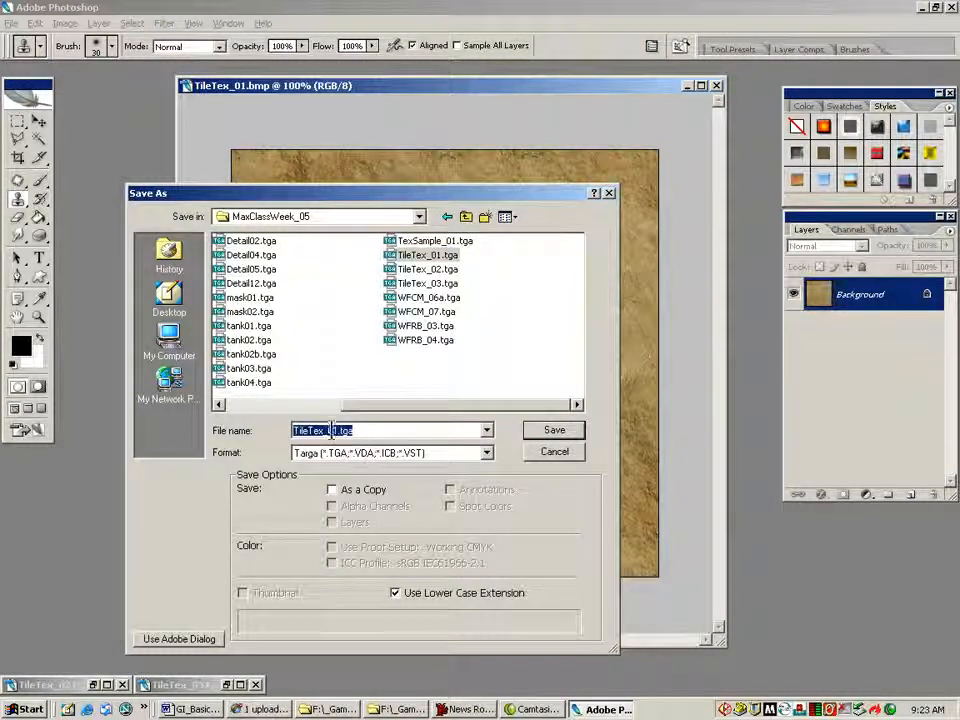
pyautogui.click(337, 431)
pyautogui.write('B')
pyautogui.click(543, 431)
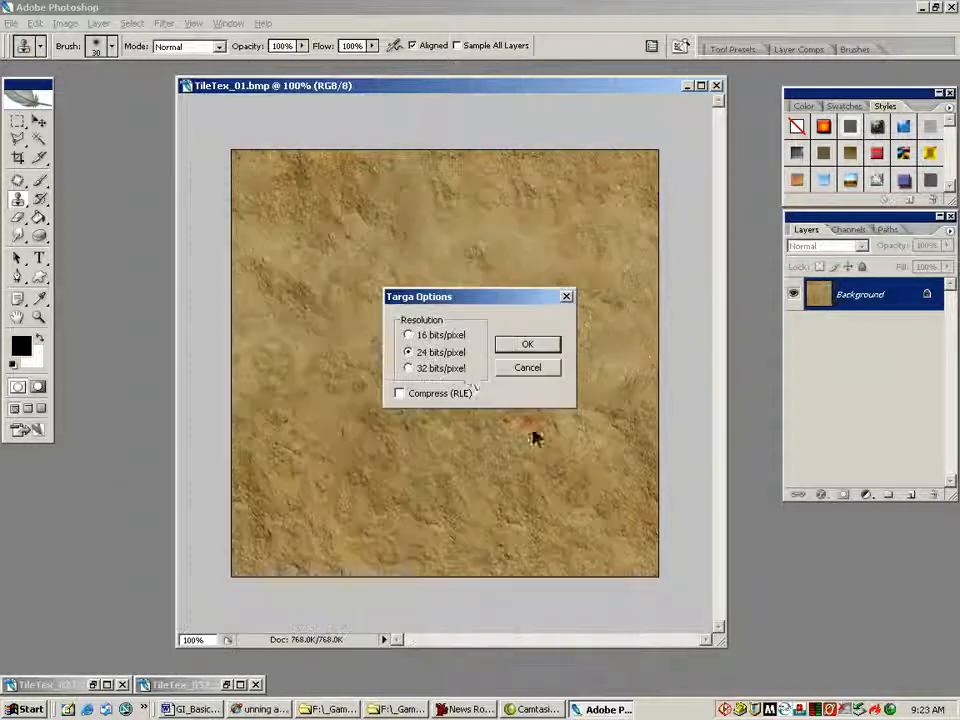
pyautogui.click(530, 345)
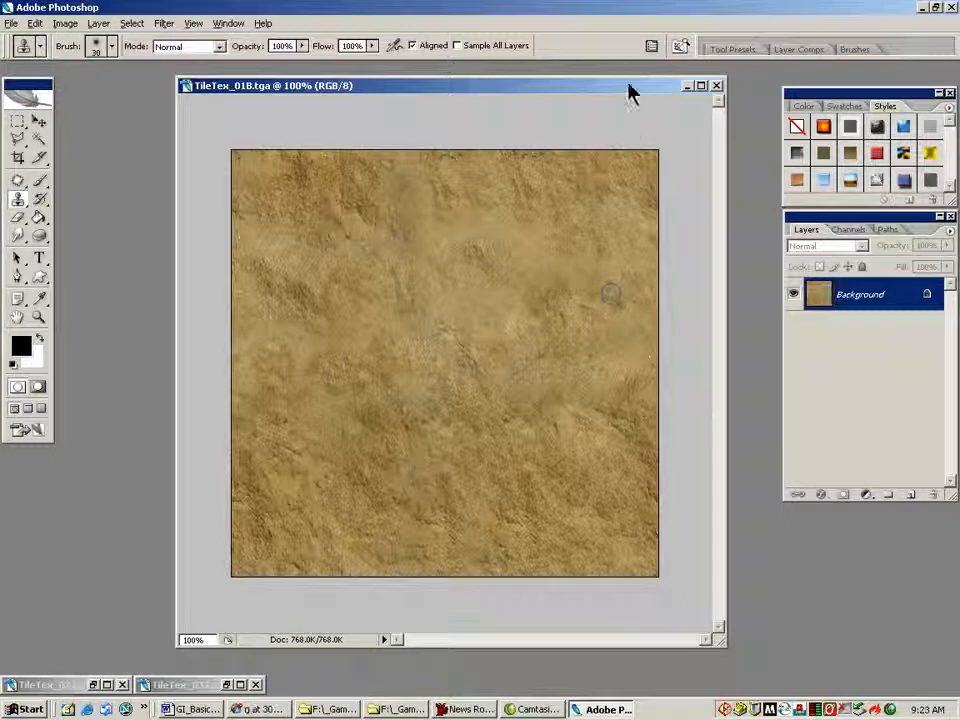
pyautogui.click(719, 87)
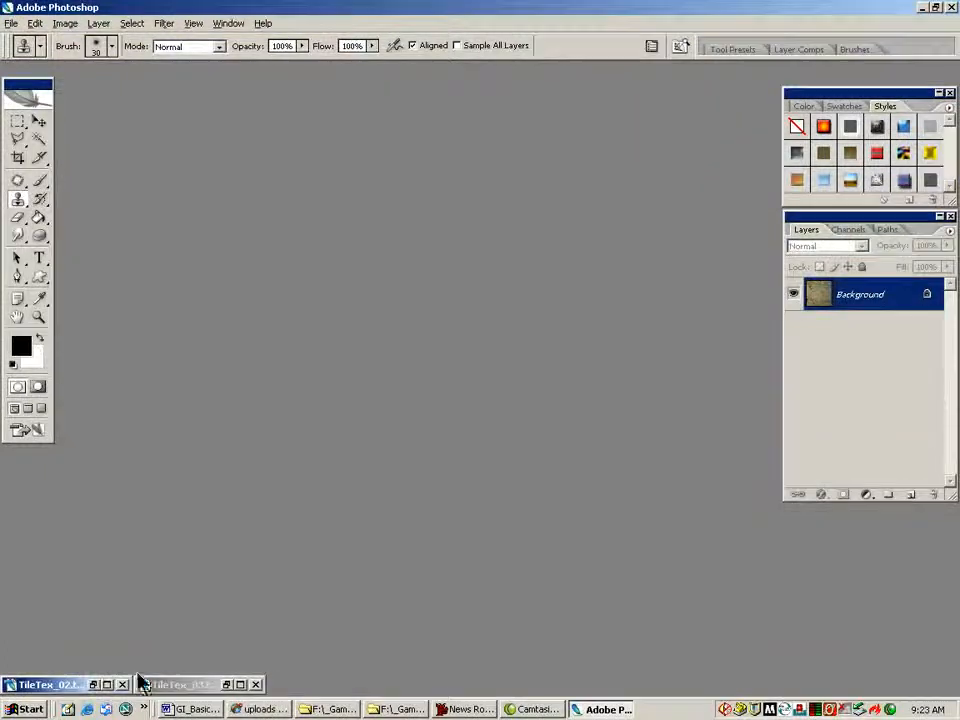
# Restore the minimized TileTex_02.tga image and show it at 100% zoom in an enlarged window.
pyautogui.click(91, 685)
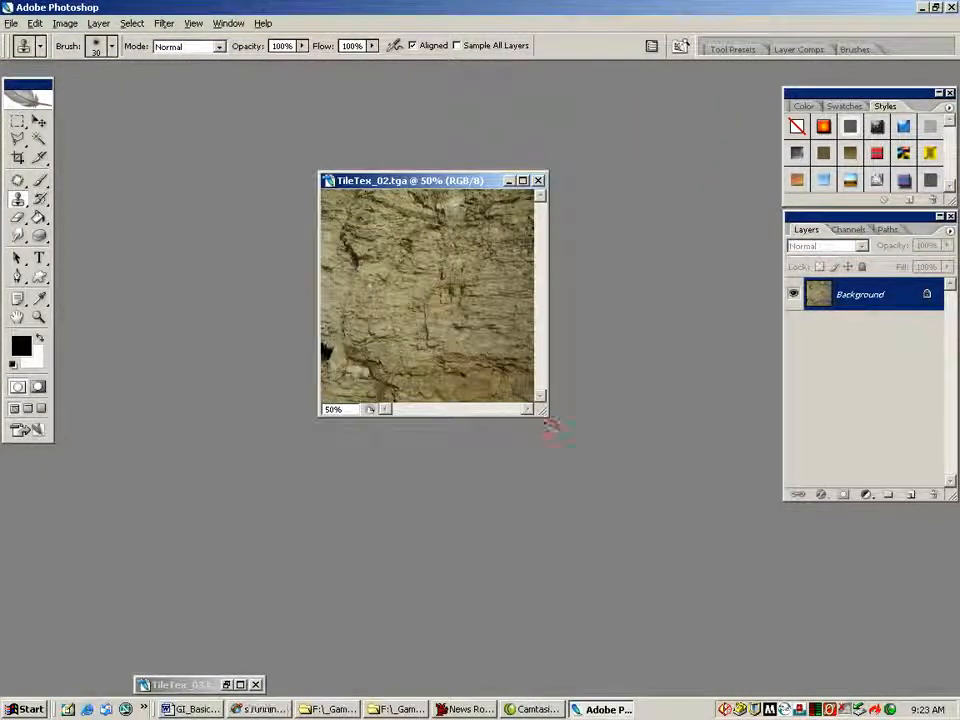
pyautogui.moveTo(551, 425); pyautogui.dragTo(699, 655)
pyautogui.click(39, 317)
pyautogui.click(491, 380)
pyautogui.moveTo(320, 173); pyautogui.dragTo(158, 77)
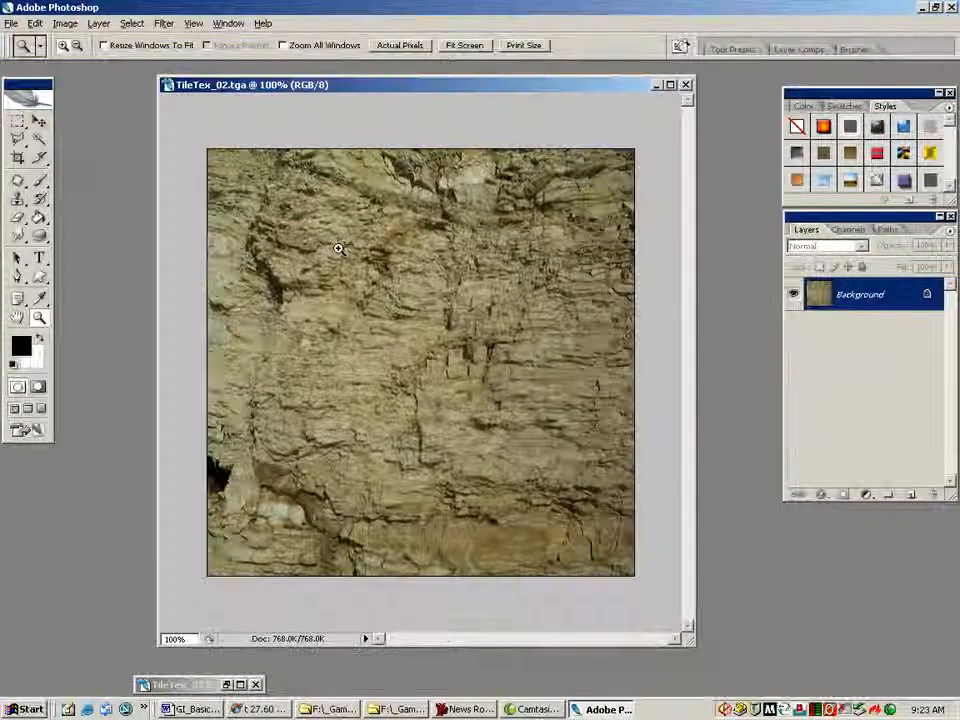
pyautogui.click(386, 314)
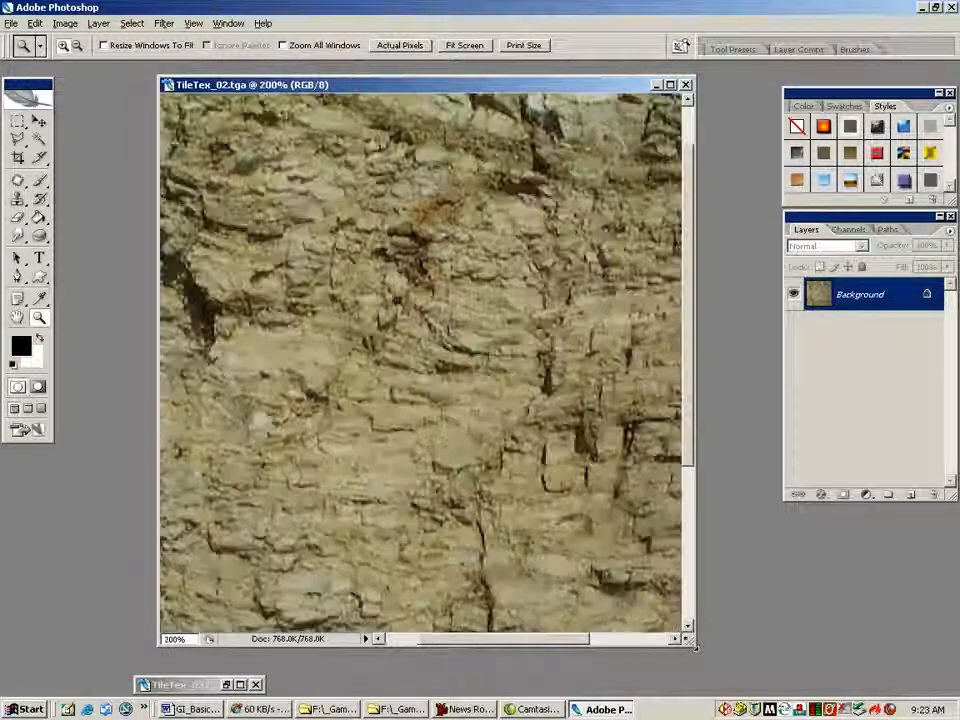
pyautogui.moveTo(704, 648); pyautogui.dragTo(786, 693)
pyautogui.keyDown('alt'); pyautogui.click(522, 382); pyautogui.keyUp('alt')
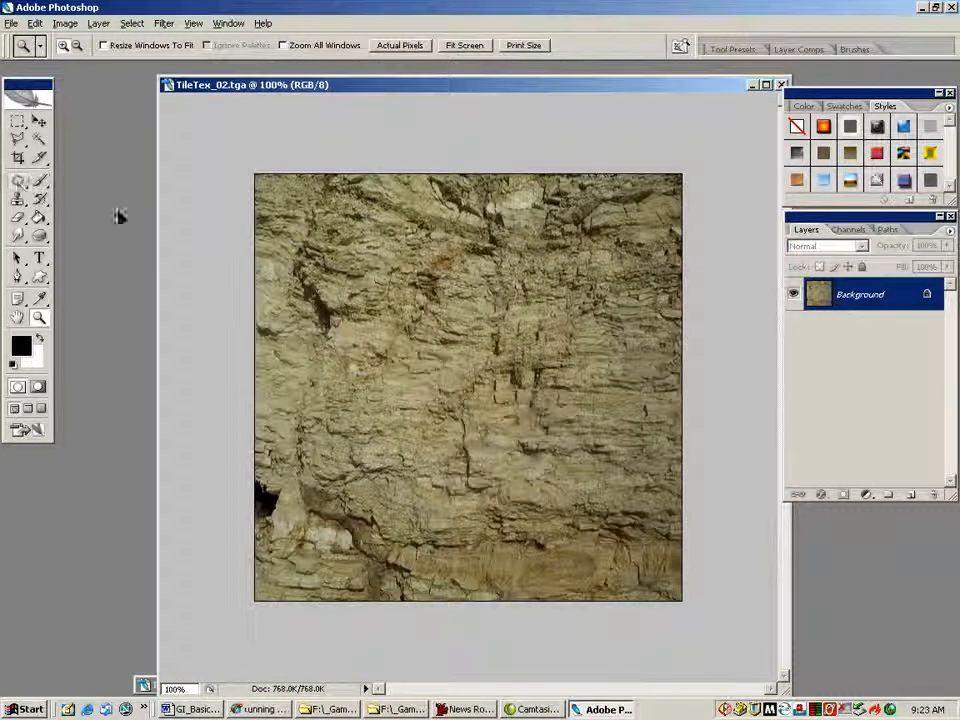
# Use the Patch tool to replace the dark cracks in the upper-left and central parts of the rock with cleaner rock.
pyautogui.click(18, 183)
pyautogui.moveTo(343, 303)
pyautogui.mouseDown()
pyautogui.moveTo(326, 236)
pyautogui.moveTo(288, 282)
pyautogui.moveTo(335, 352)
pyautogui.mouseUp()
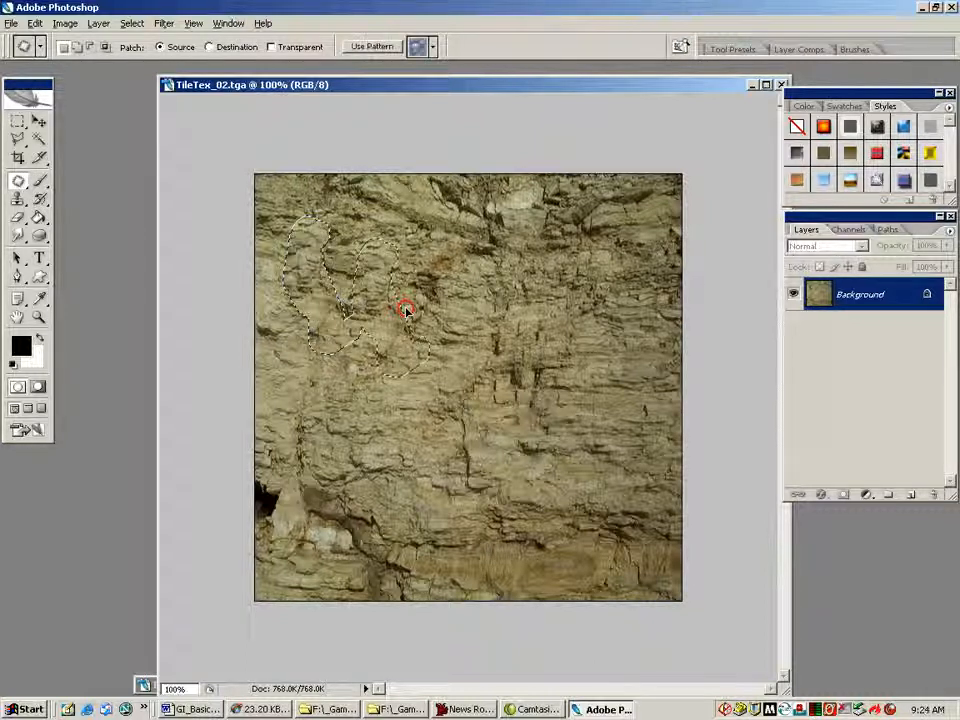
pyautogui.moveTo(470, 302)
pyautogui.mouseDown()
pyautogui.moveTo(437, 312)
pyautogui.moveTo(450, 296)
pyautogui.moveTo(381, 357)
pyautogui.mouseUp()
pyautogui.moveTo(499, 332)
pyautogui.mouseDown()
pyautogui.moveTo(490, 329)
pyautogui.moveTo(498, 332)
pyautogui.moveTo(467, 356)
pyautogui.moveTo(504, 361)
pyautogui.moveTo(492, 382)
pyautogui.moveTo(565, 342)
pyautogui.moveTo(584, 345)
pyautogui.mouseUp()
# Patch the dark hole at the rock image's left edge and the diagonal crack in its lower-left area with nearby rock.
pyautogui.moveTo(262, 478)
pyautogui.mouseDown()
pyautogui.moveTo(284, 504)
pyautogui.moveTo(258, 526)
pyautogui.mouseUp()
pyautogui.moveTo(270, 505); pyautogui.dragTo(347, 450)
pyautogui.moveTo(260, 476)
pyautogui.mouseDown()
pyautogui.moveTo(276, 516)
pyautogui.moveTo(258, 522)
pyautogui.mouseUp()
pyautogui.moveTo(268, 500)
pyautogui.mouseDown()
pyautogui.moveTo(328, 474)
pyautogui.moveTo(408, 572)
pyautogui.moveTo(378, 525)
pyautogui.mouseUp()
pyautogui.moveTo(365, 545); pyautogui.dragTo(422, 432)
pyautogui.click(562, 451)
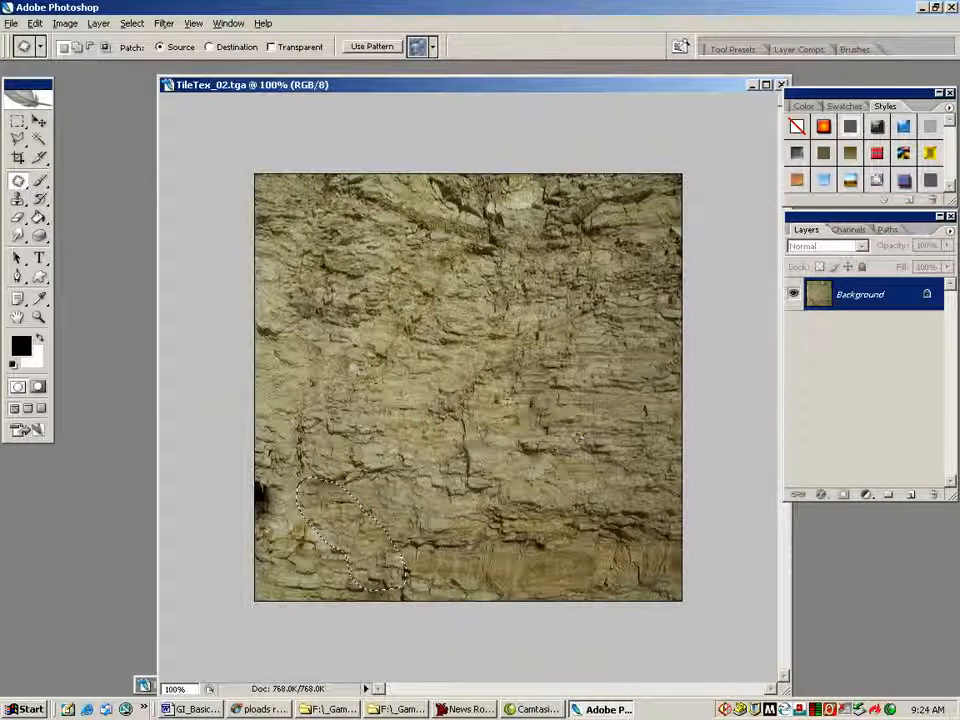
# Patch the dark cracks along the upper middle and upper right of the rock image, and clear the selection.
pyautogui.click(451, 274)
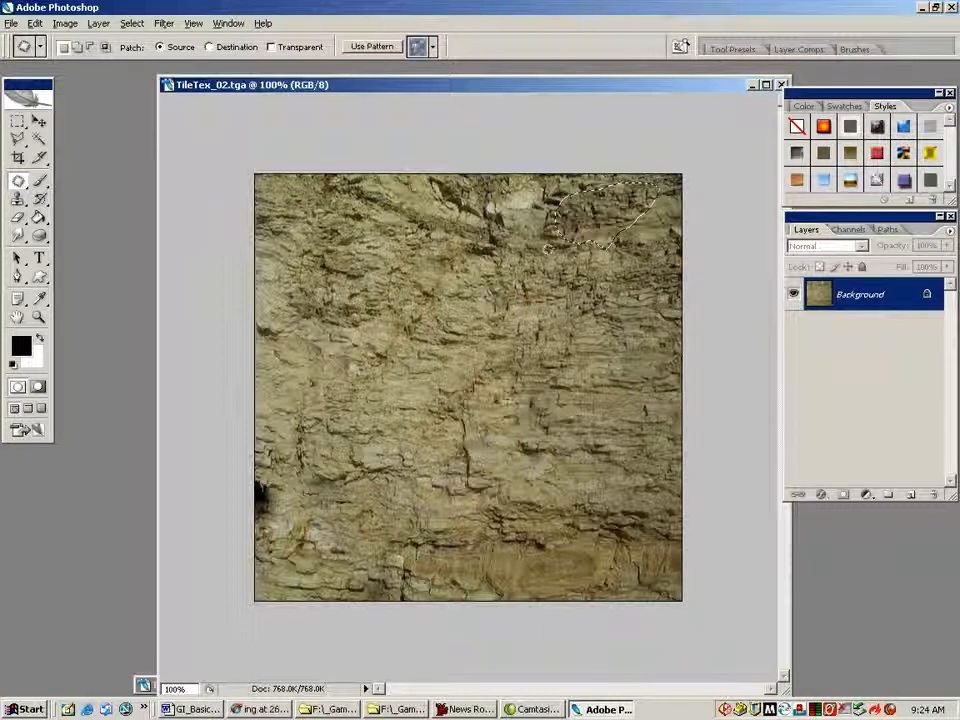
pyautogui.moveTo(508, 210)
pyautogui.mouseDown()
pyautogui.moveTo(480, 261)
pyautogui.moveTo(490, 262)
pyautogui.moveTo(437, 262)
pyautogui.mouseUp()
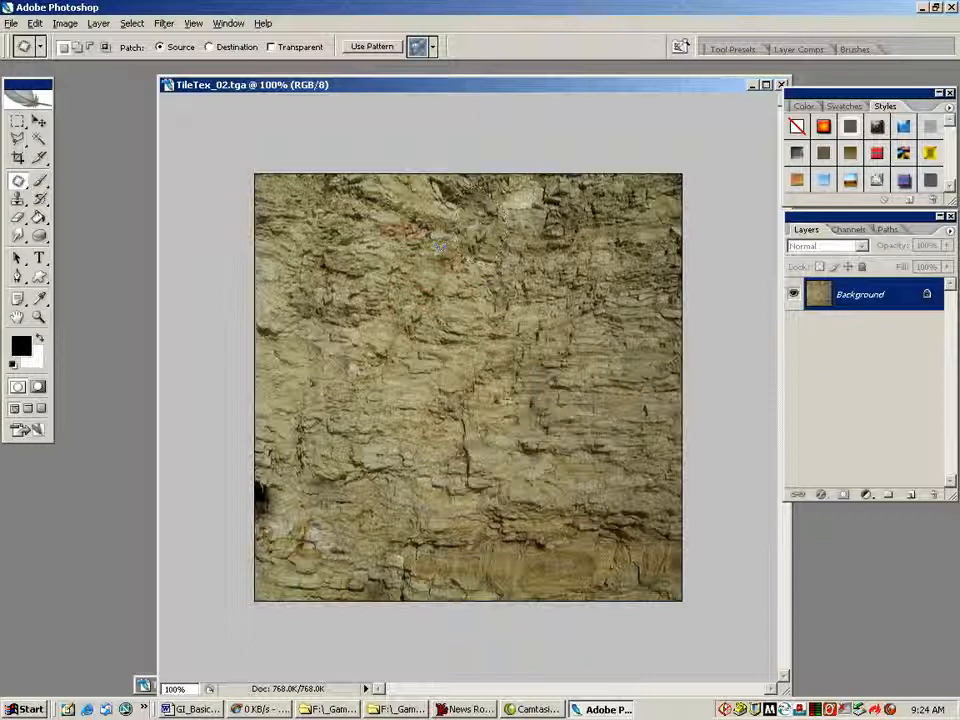
pyautogui.hotkey('ctrl', 'd')
pyautogui.moveTo(448, 207)
pyautogui.mouseDown()
pyautogui.moveTo(387, 217)
pyautogui.moveTo(459, 234)
pyautogui.moveTo(375, 279)
pyautogui.mouseUp()
pyautogui.click(502, 297)
pyautogui.click(545, 348)
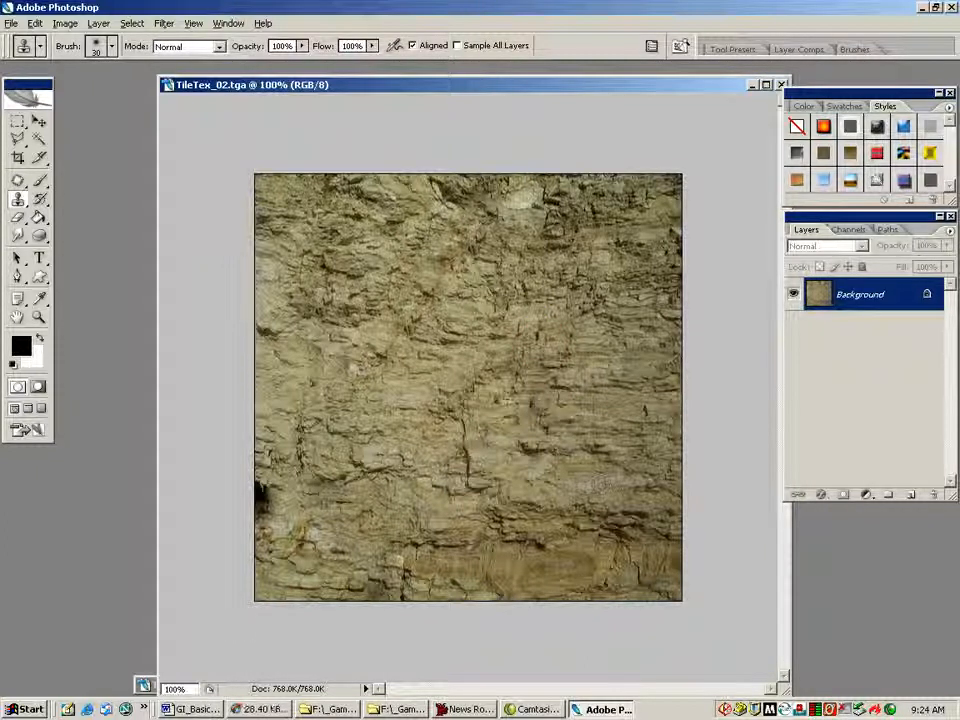
# Clone rock over the brown band at the image's lower right and the dark spots on its left edge with a 70-pixel Clone Stamp.
pyautogui.press(']')
pyautogui.press(']')
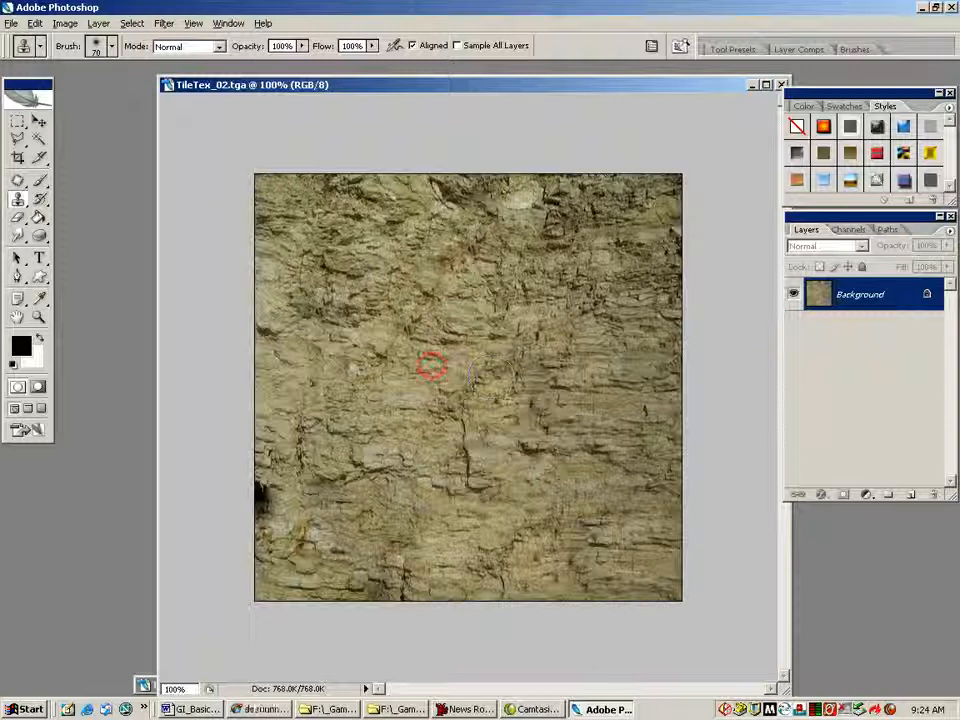
pyautogui.hotkey('ctrl', 'z')
pyautogui.moveTo(264, 352); pyautogui.dragTo(264, 342)
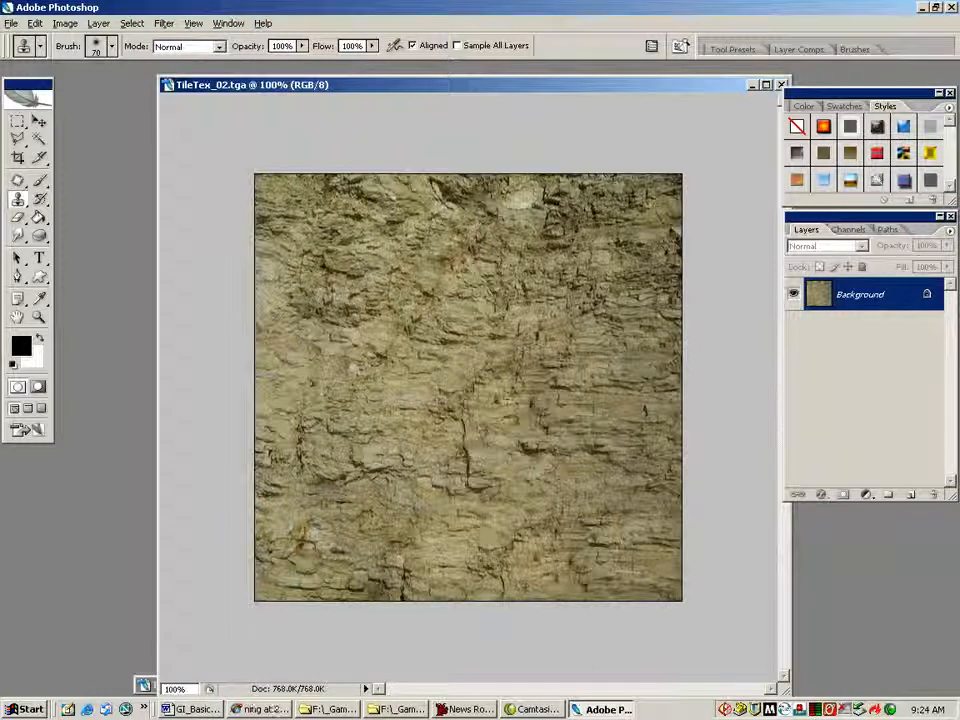
# Clone rock over the remaining dark and light spots near the top, the crack at the bottom edge and the central crack.
pyautogui.moveTo(268, 218); pyautogui.dragTo(282, 252)
pyautogui.moveTo(345, 322)
pyautogui.mouseDown()
pyautogui.moveTo(322, 304)
pyautogui.moveTo(347, 264)
pyautogui.mouseUp()
pyautogui.keyDown('alt'); pyautogui.click(449, 322); pyautogui.keyUp('alt')
pyautogui.moveTo(565, 218)
pyautogui.mouseDown()
pyautogui.moveTo(537, 228)
pyautogui.moveTo(446, 190)
pyautogui.mouseUp()
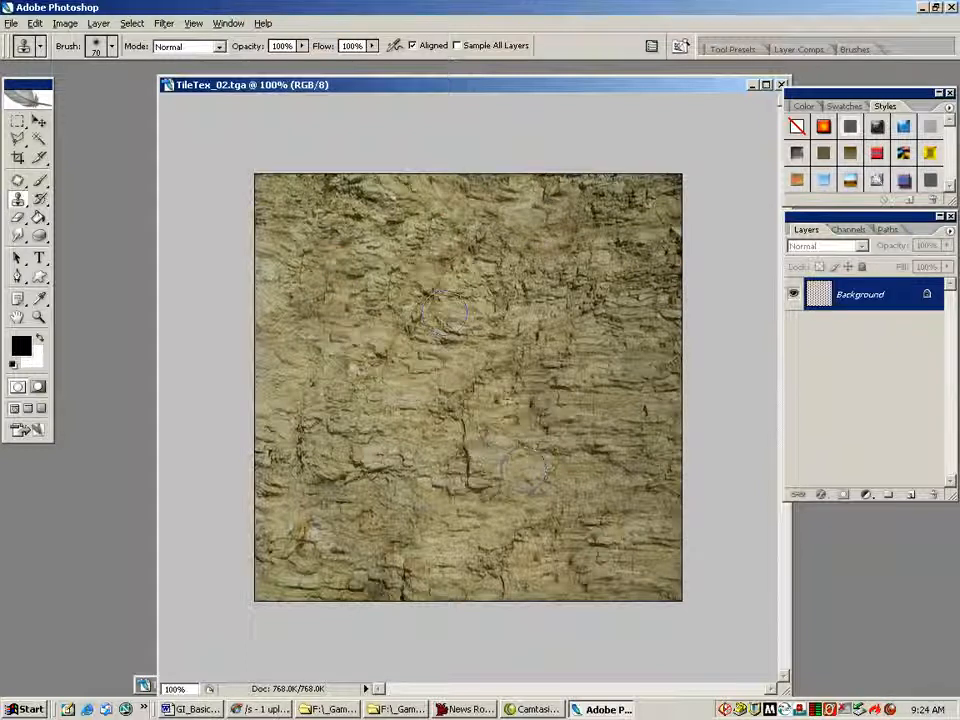
pyautogui.moveTo(396, 592); pyautogui.dragTo(354, 594)
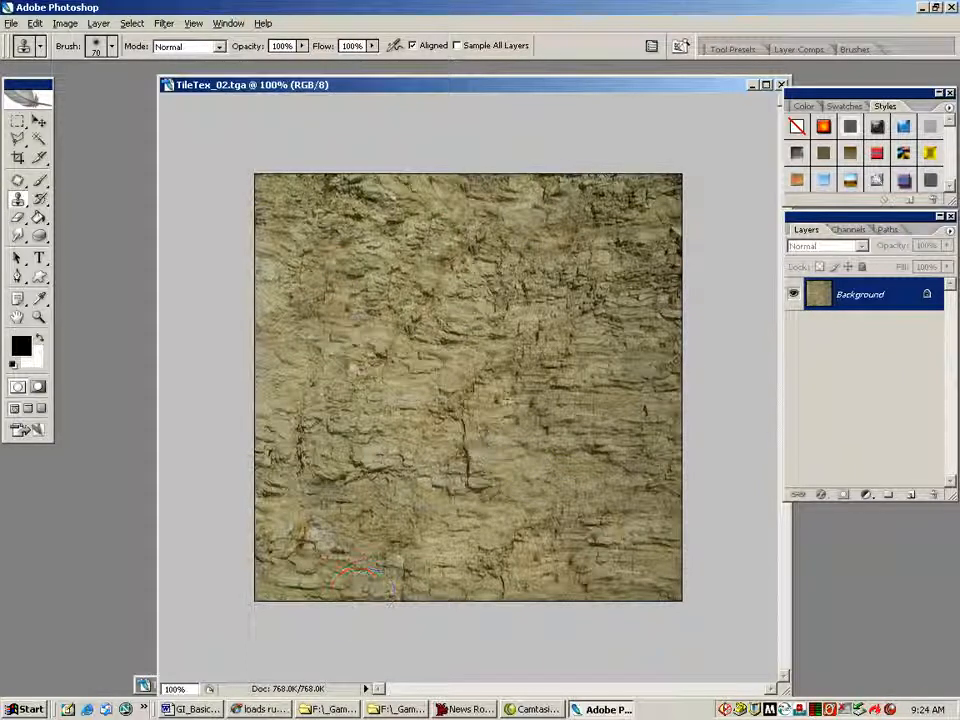
pyautogui.keyDown('alt'); pyautogui.click(352, 323); pyautogui.keyUp('alt')
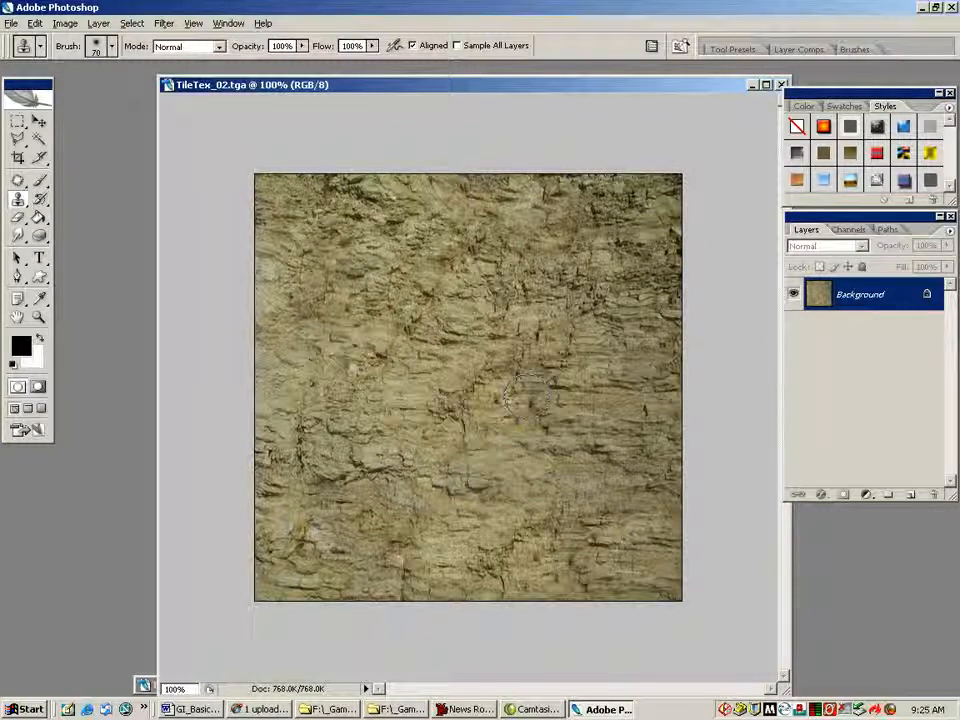
# Offset the image by +256 pixels horizontally and vertically with Wrap Around, and return to the Clone Stamp.
pyautogui.click(163, 23)
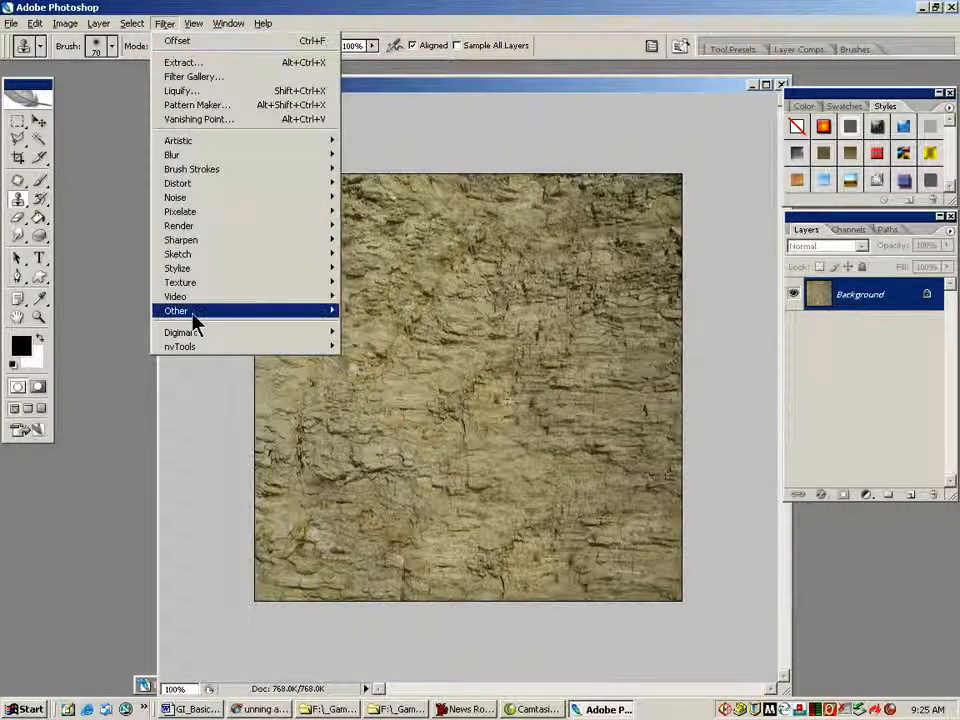
pyautogui.moveTo(199, 316)
pyautogui.click(366, 367)
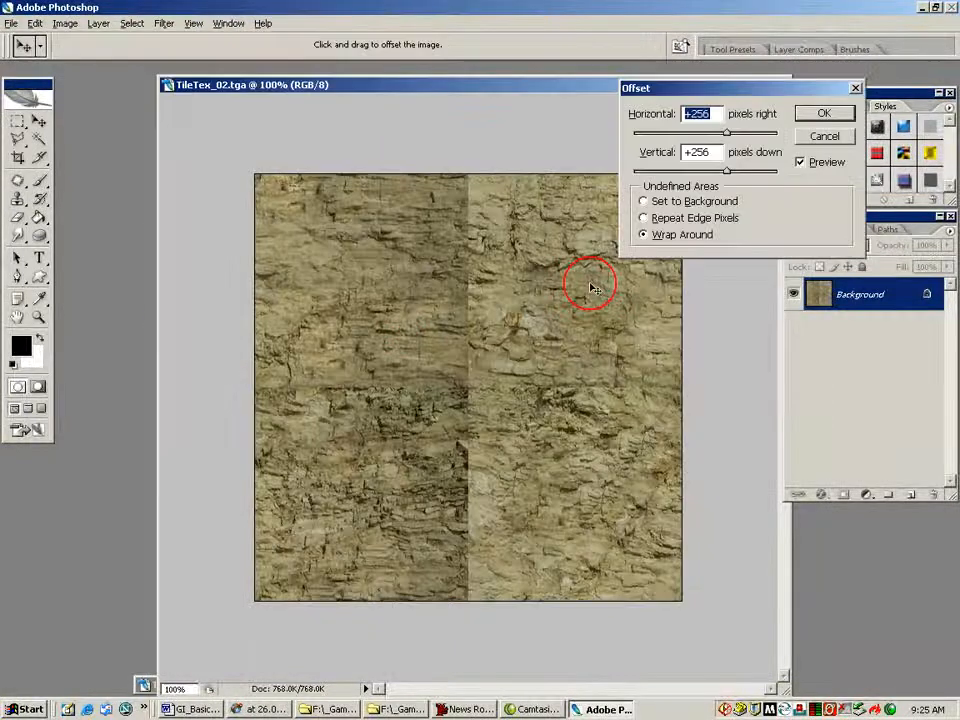
pyautogui.moveTo(690, 88); pyautogui.dragTo(740, 84)
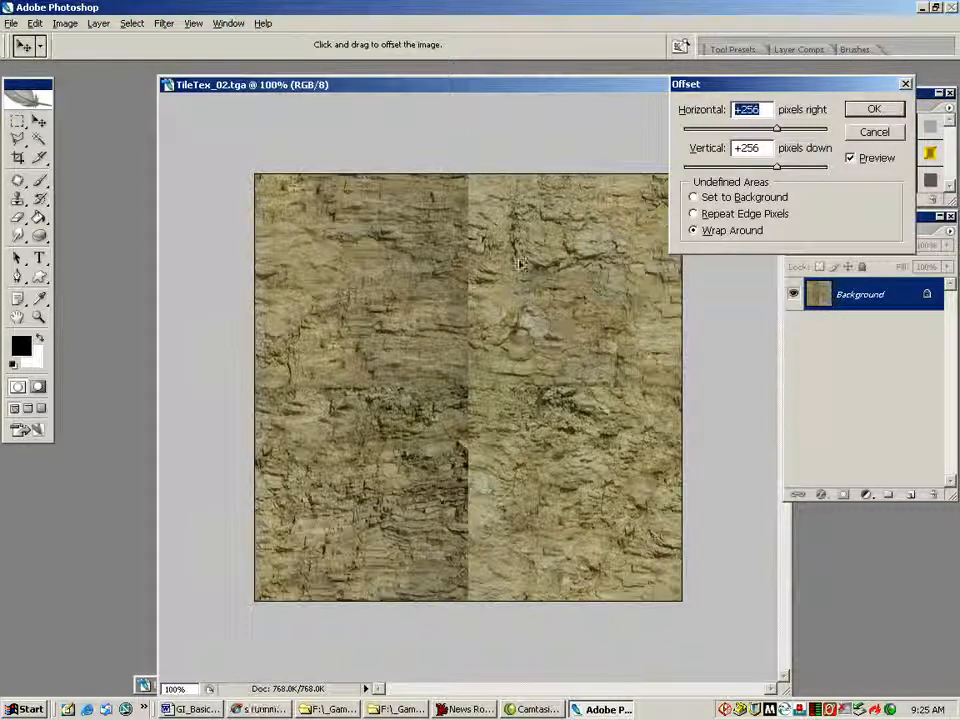
pyautogui.press('Return')
pyautogui.press('s')
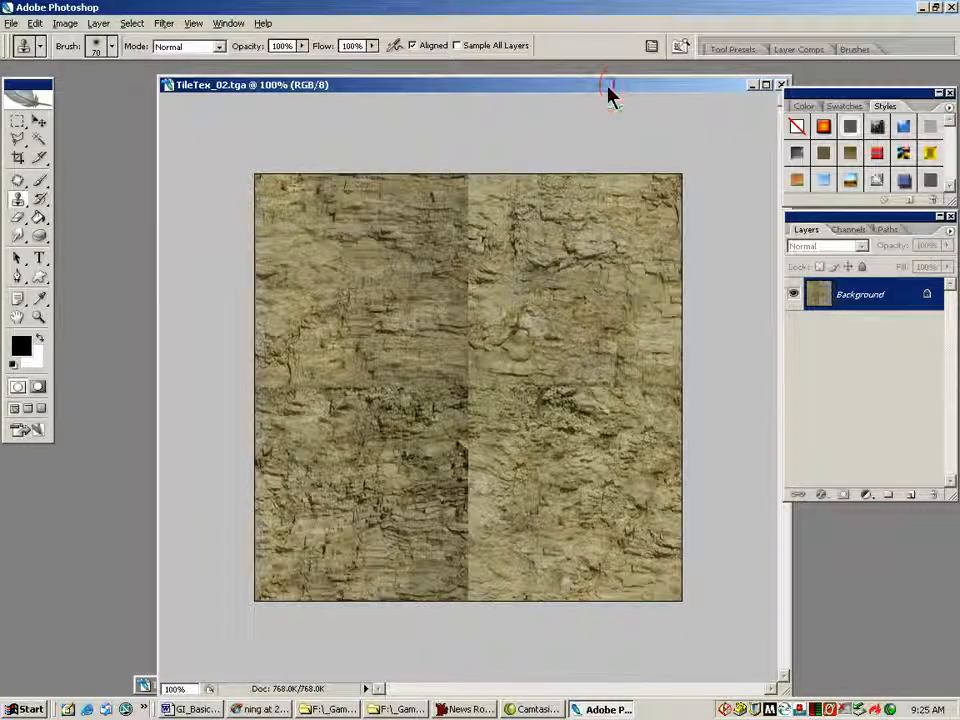
# Reposition the image window and add a new Normal-mode layer at 100% opacity above the Background.
pyautogui.moveTo(582, 80); pyautogui.dragTo(542, 67)
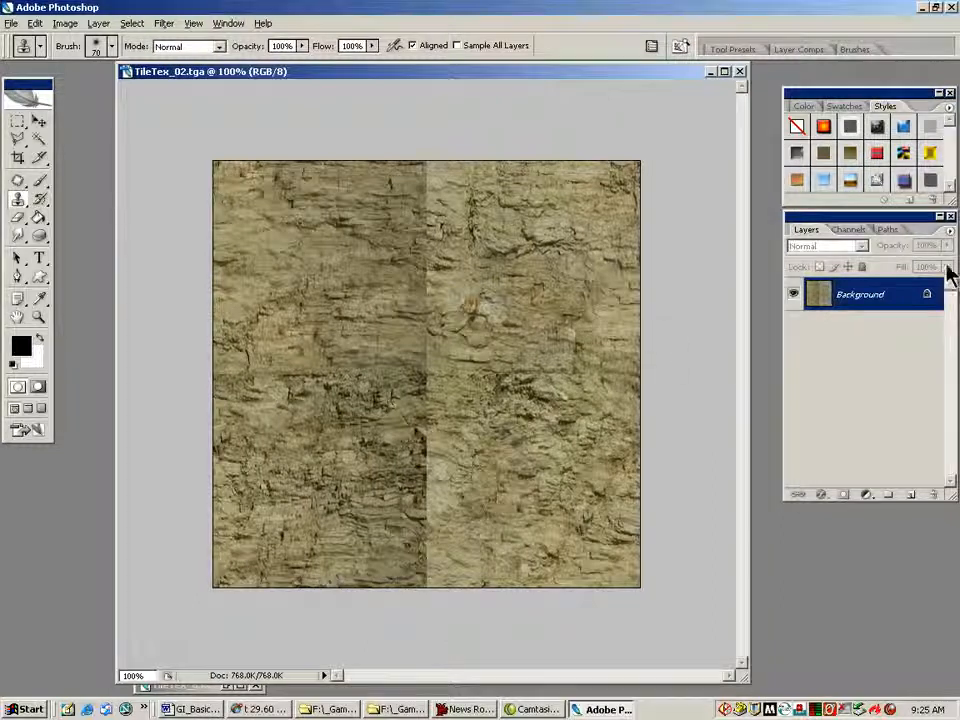
pyautogui.click(949, 231)
pyautogui.click(846, 268)
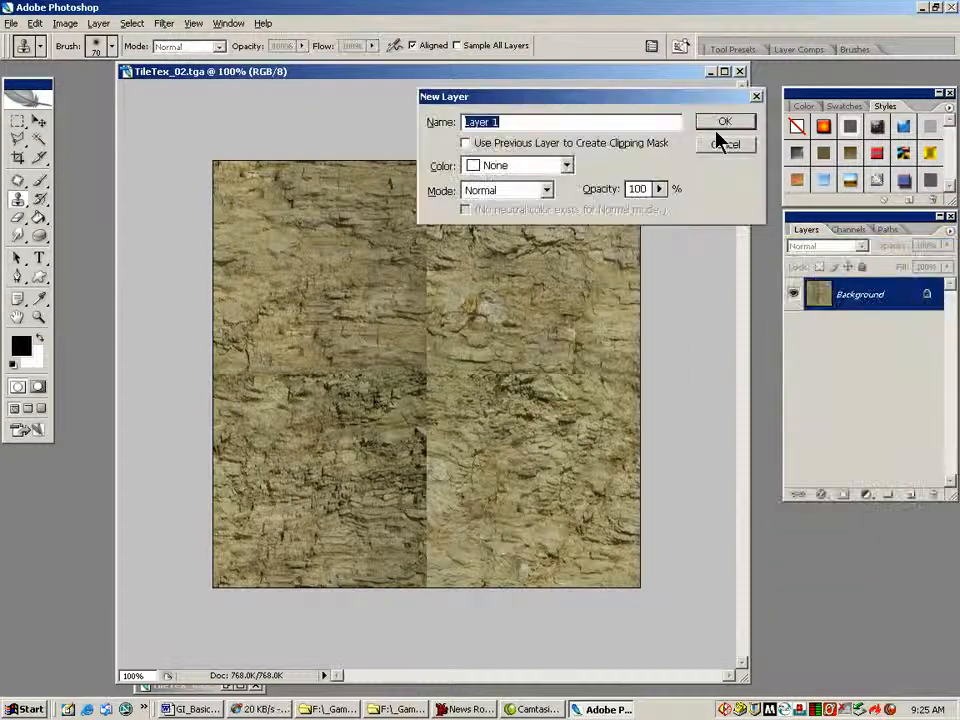
pyautogui.click(724, 121)
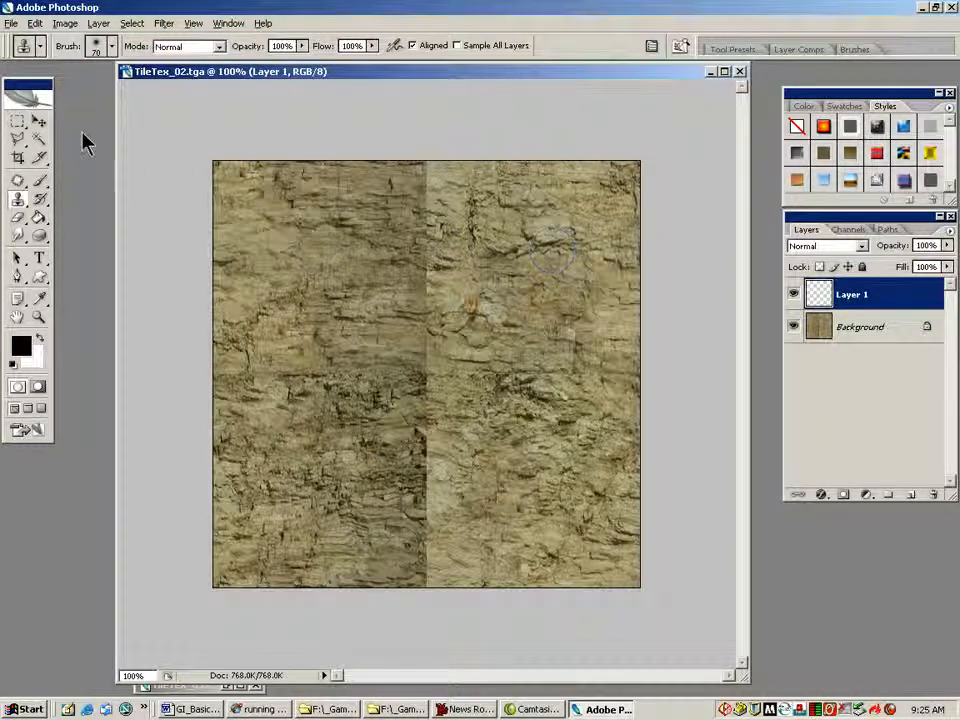
pyautogui.click(164, 23)
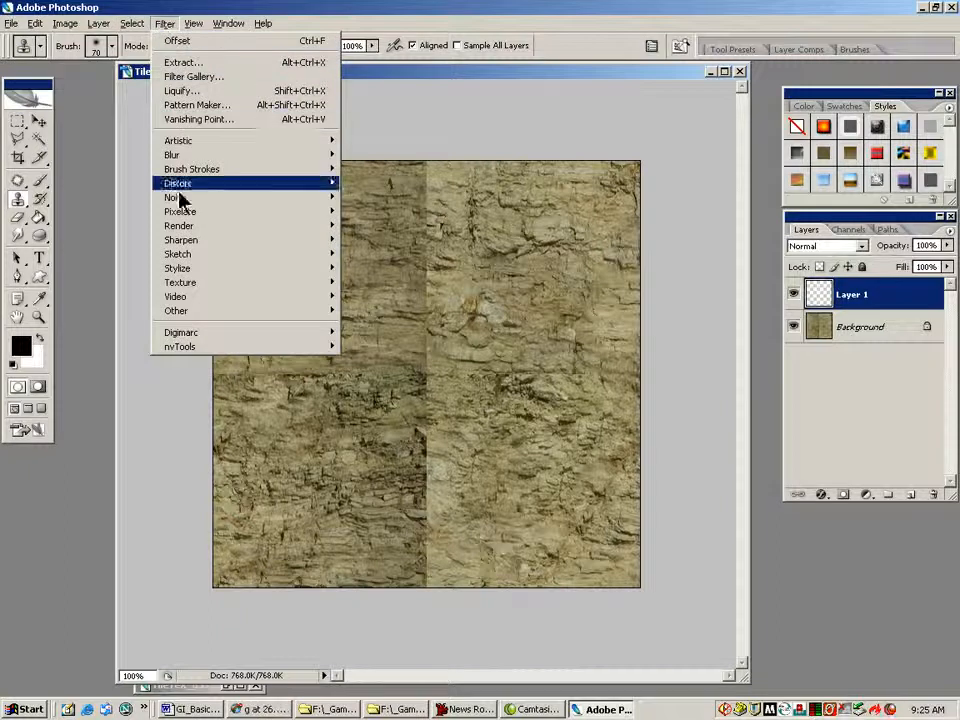
pyautogui.moveTo(190, 312)
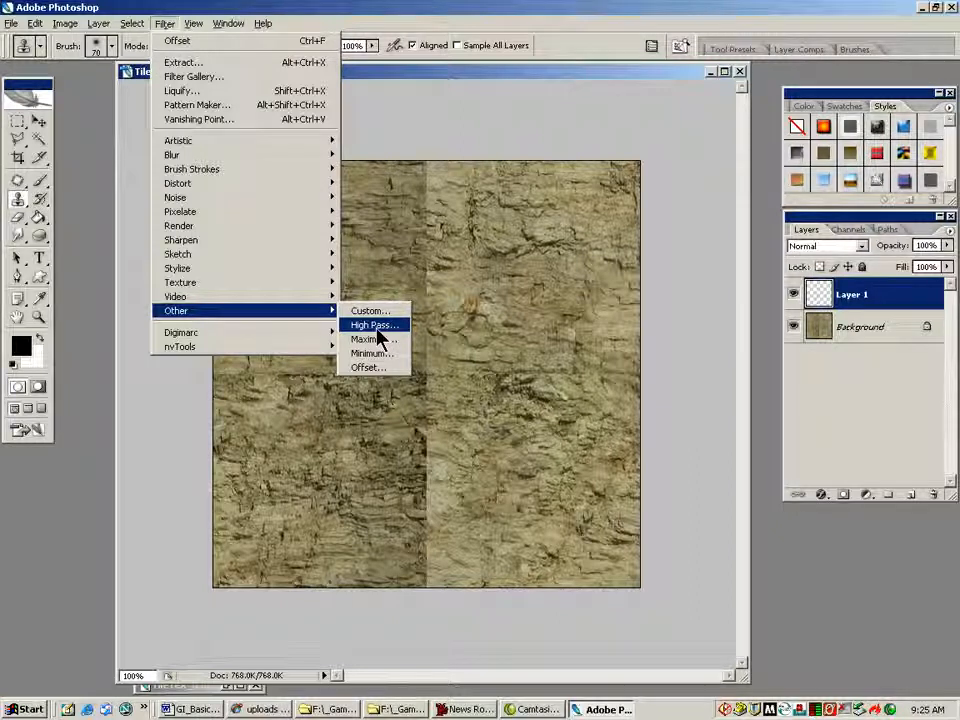
pyautogui.click(525, 76)
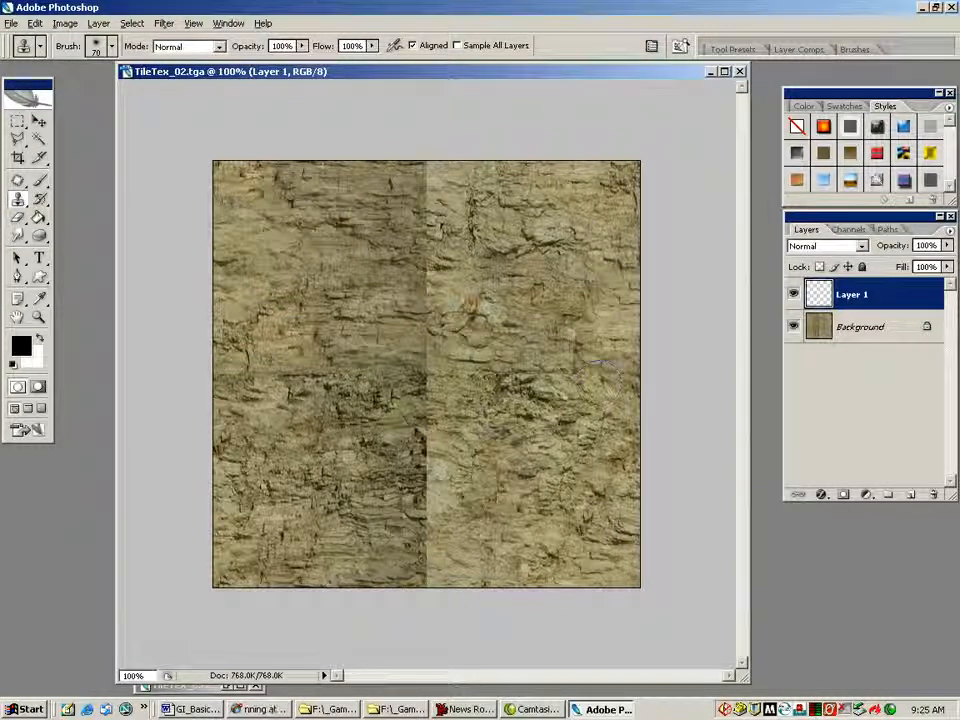
# Select the image's left half and draw a white Foreground to Transparent linear gradient in it from near the central seam toward the left edge.
pyautogui.click(17, 121)
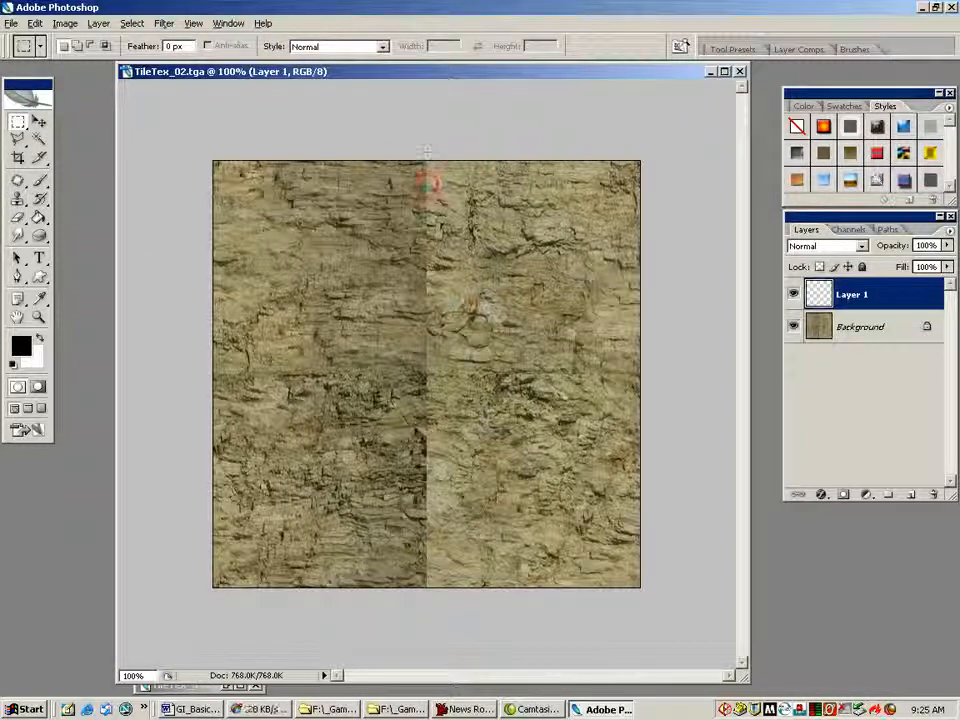
pyautogui.moveTo(427, 159); pyautogui.dragTo(147, 700)
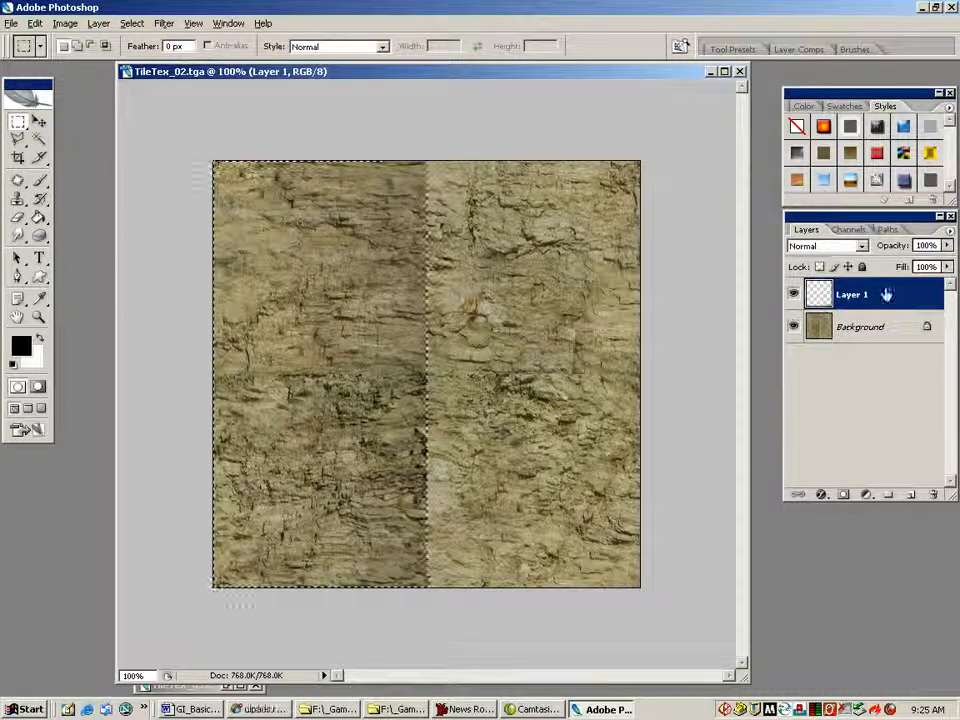
pyautogui.click(40, 238)
pyautogui.moveTo(40, 217); pyautogui.dragTo(85, 218)
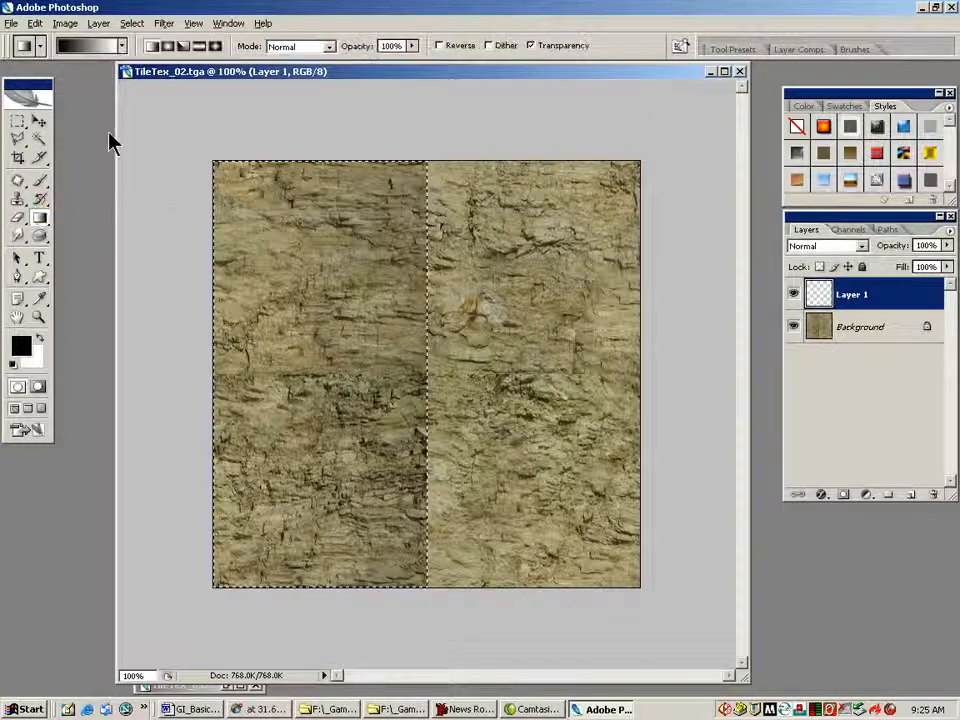
pyautogui.click(122, 46)
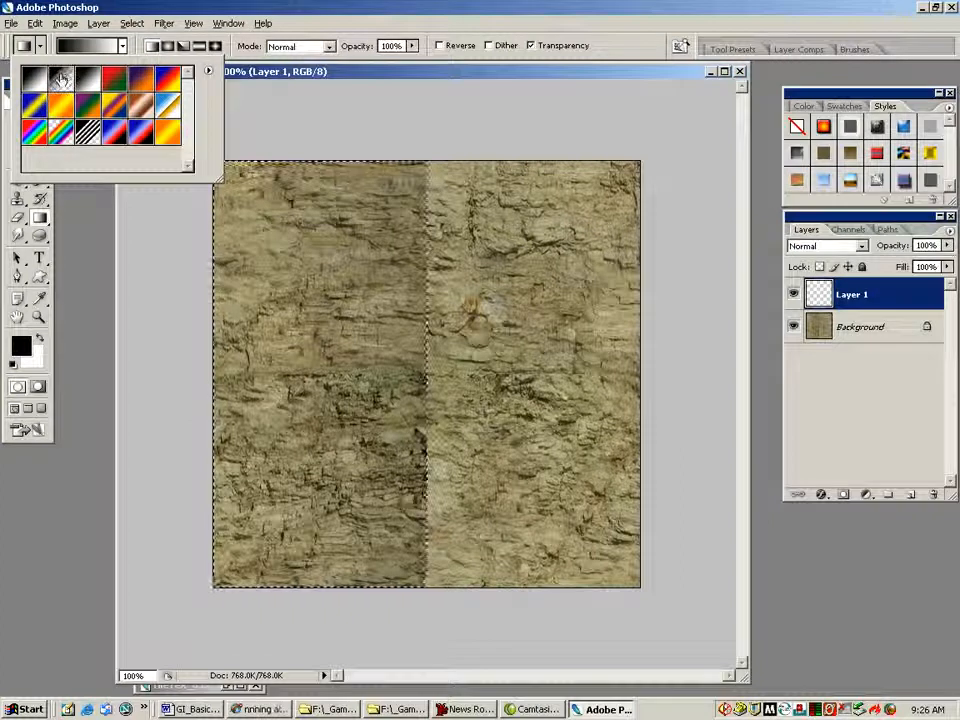
pyautogui.click(60, 79)
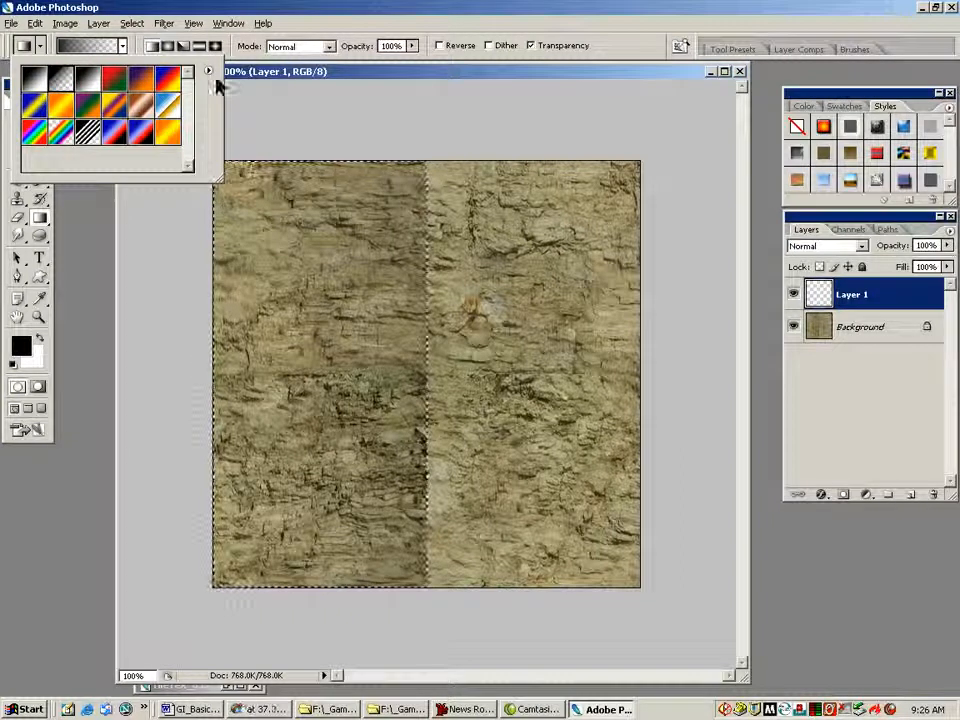
pyautogui.click(92, 220)
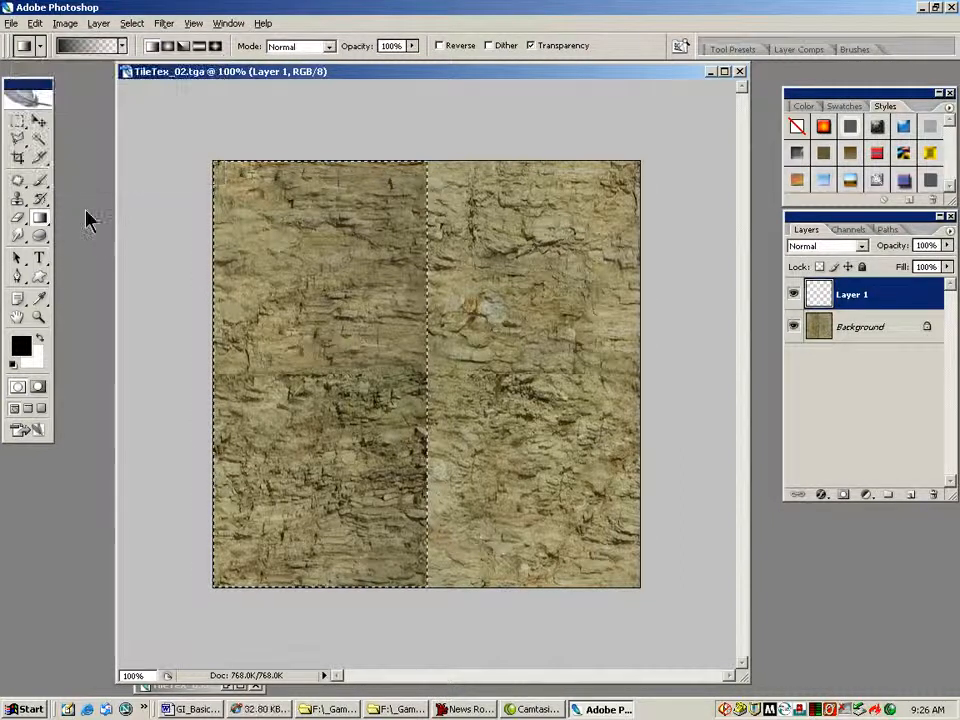
pyautogui.click(41, 339)
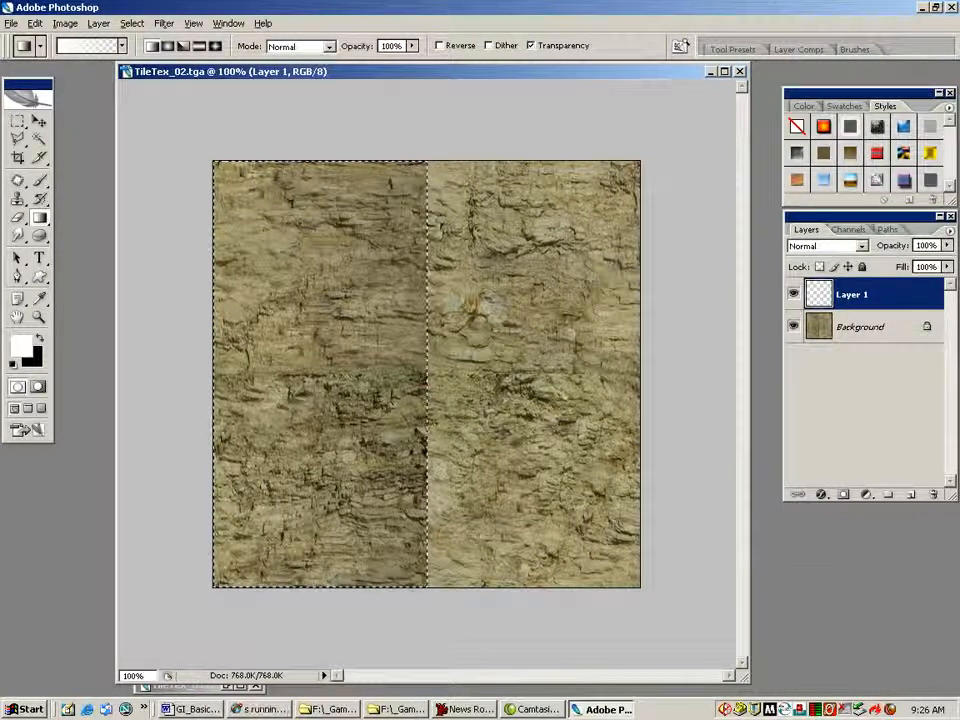
pyautogui.moveTo(405, 352); pyautogui.dragTo(255, 352)
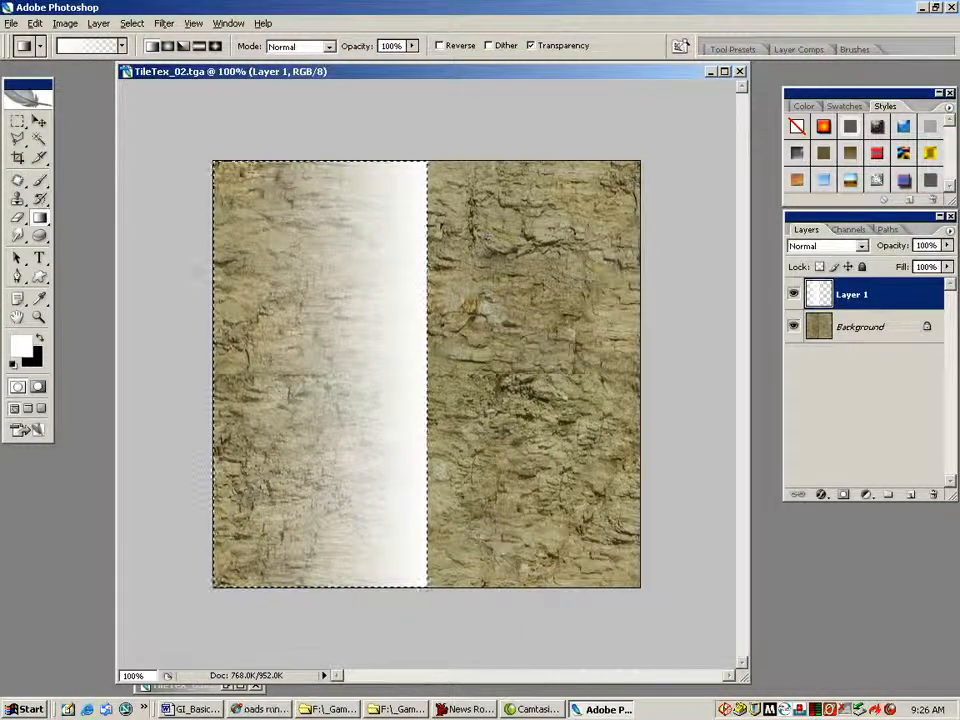
# Set Layer 1 to Color Dodge with an 18% fill and clear the selection.
pyautogui.click(862, 246)
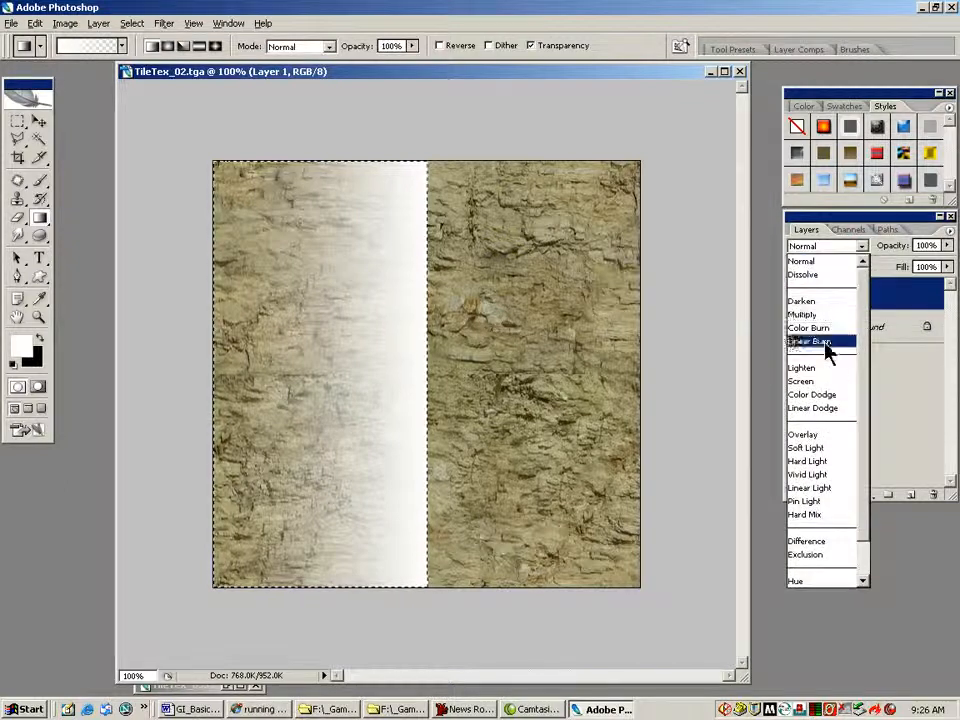
pyautogui.click(822, 396)
pyautogui.moveTo(945, 271); pyautogui.dragTo(877, 285)
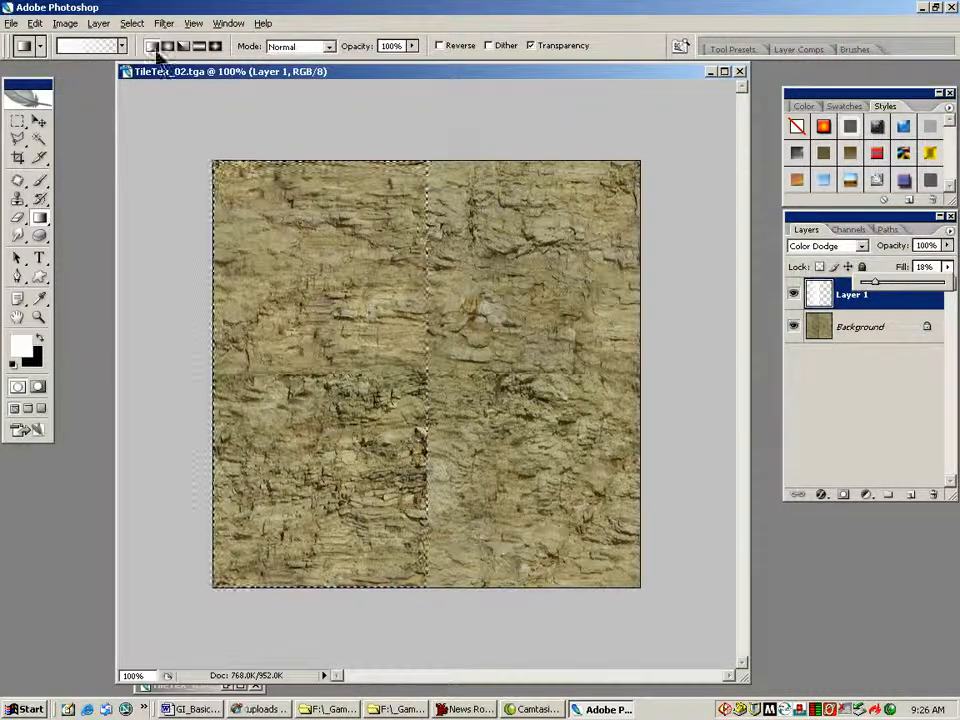
pyautogui.click(133, 23)
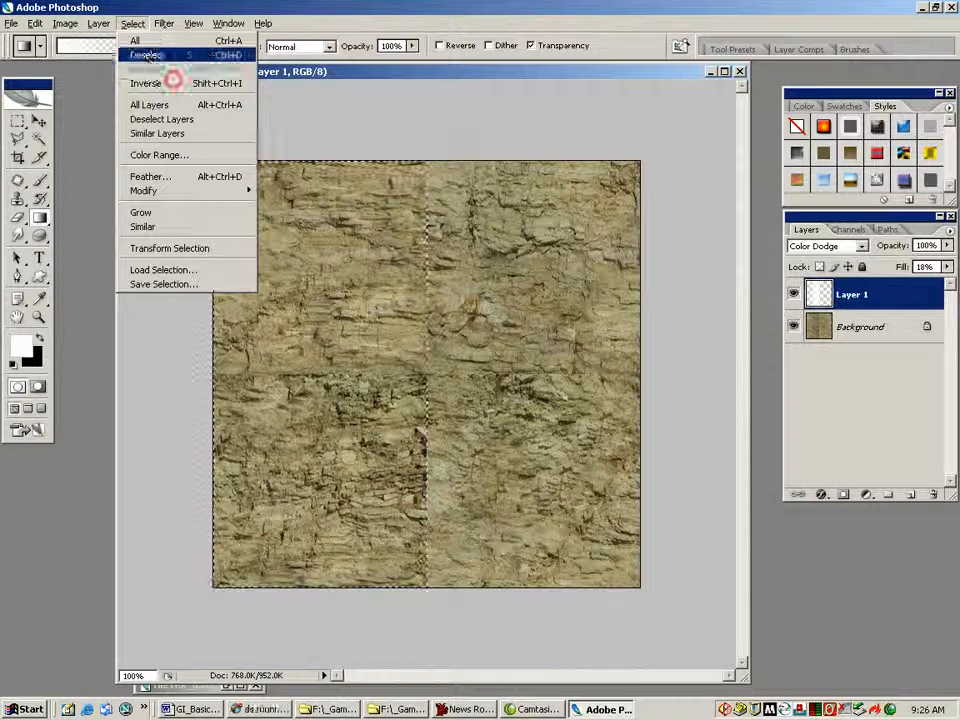
pyautogui.click(148, 58)
# Hide and show Layer 1 to compare its brightening effect, and merge it into the Background.
pyautogui.click(793, 295)
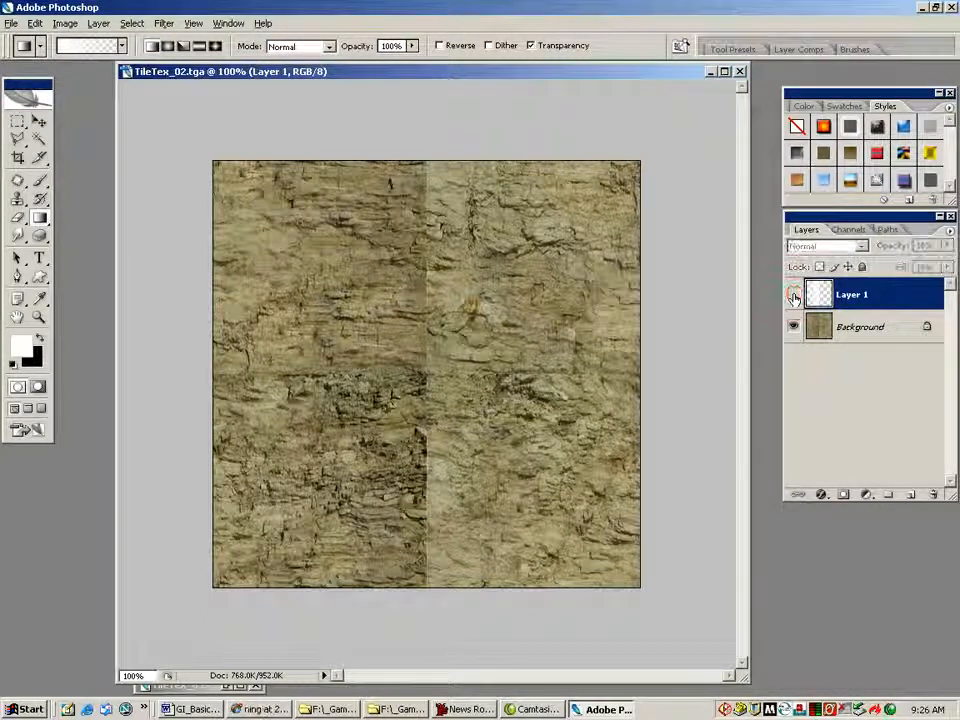
pyautogui.click(793, 295)
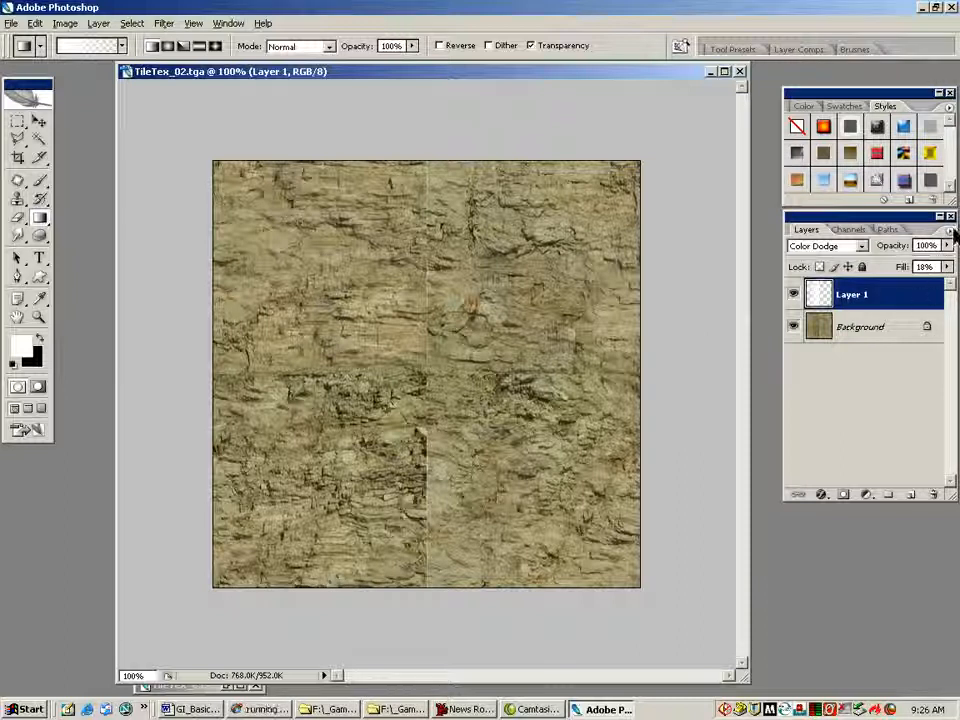
pyautogui.click(950, 231)
pyautogui.click(770, 232)
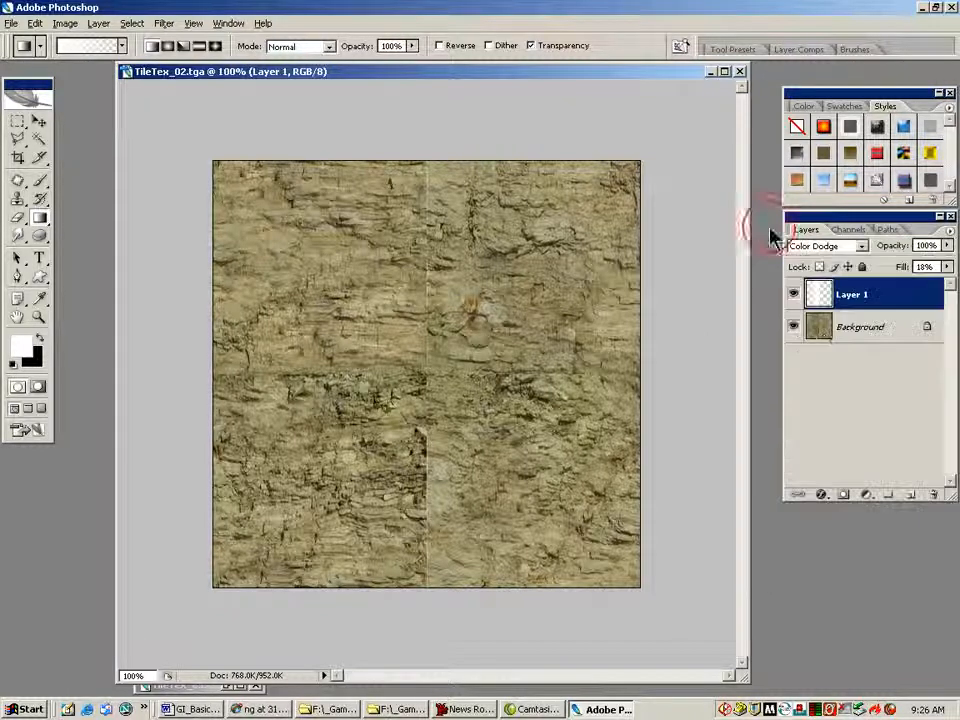
pyautogui.click(950, 233)
pyautogui.click(838, 528)
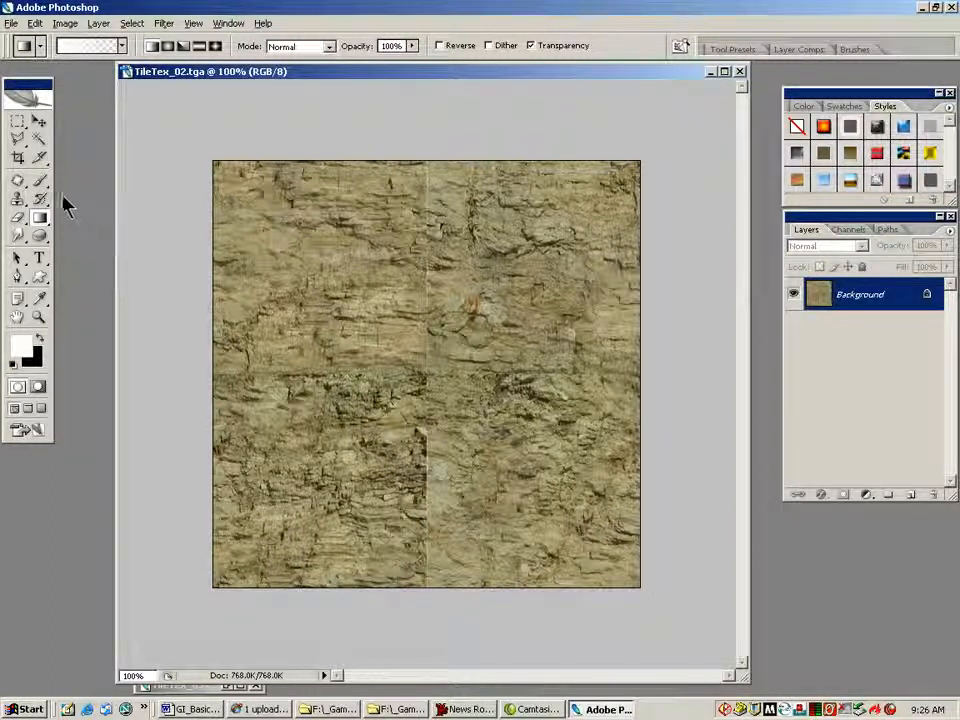
# Mask a vertical band of rock right of the central seam in Quick Mask with the 90-pixel brush, and turn it into an inverted selection.
pyautogui.press('b')
pyautogui.click(39, 390)
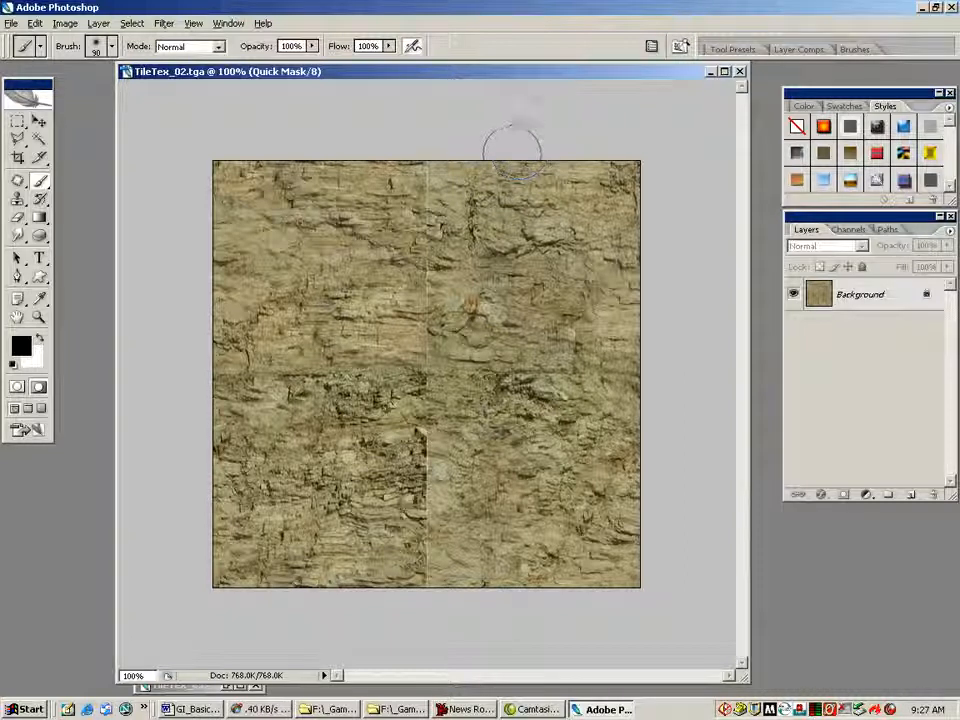
pyautogui.moveTo(518, 148)
pyautogui.mouseDown()
pyautogui.moveTo(514, 430)
pyautogui.moveTo(527, 617)
pyautogui.mouseUp()
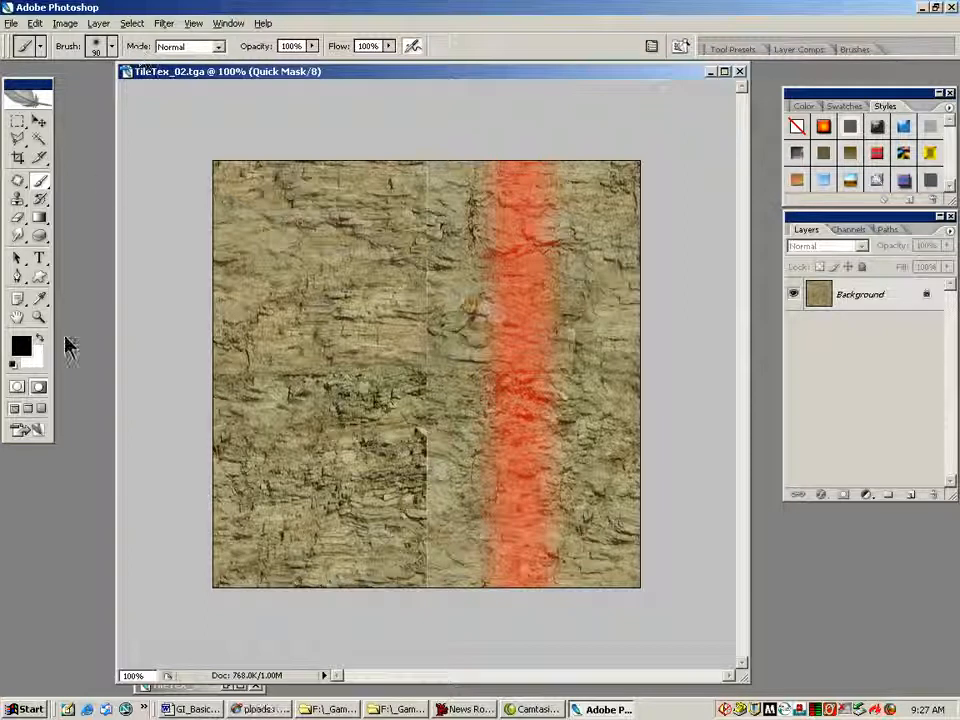
pyautogui.click(16, 387)
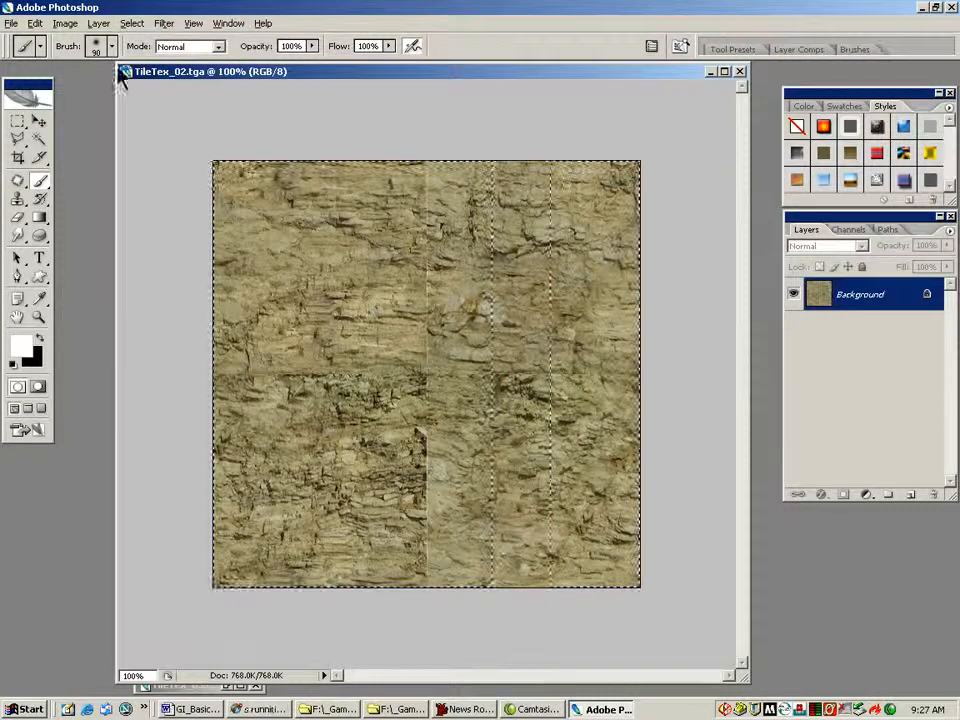
pyautogui.click(133, 24)
pyautogui.click(145, 83)
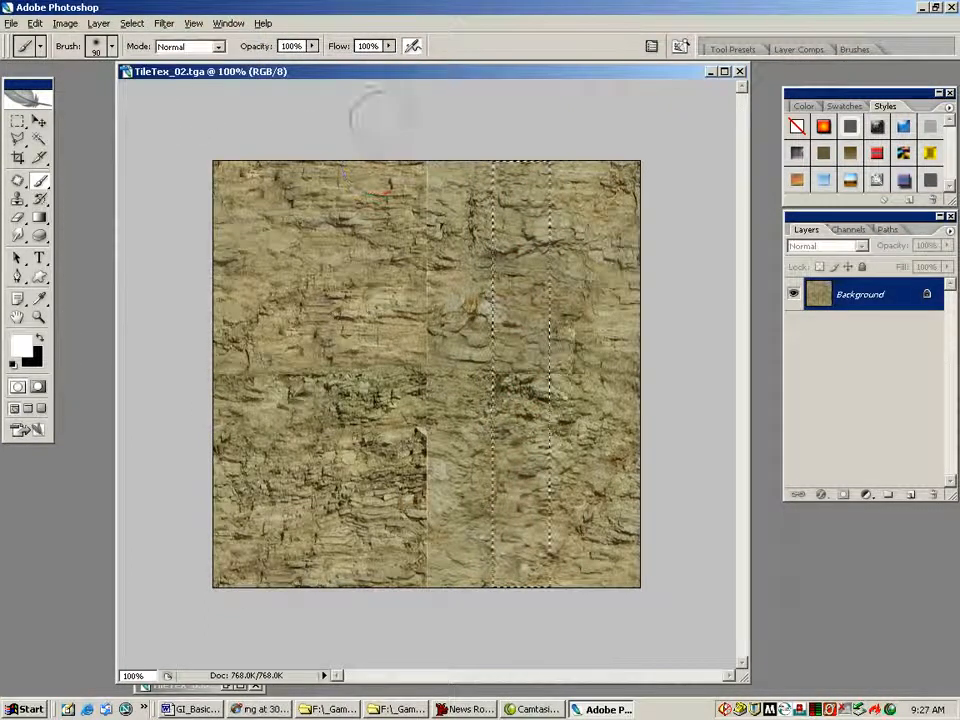
# Paste a copy of the selected vertical band, move it over the central vertical seam and merge it into the Background.
pyautogui.click(35, 26)
pyautogui.click(60, 127)
pyautogui.click(36, 26)
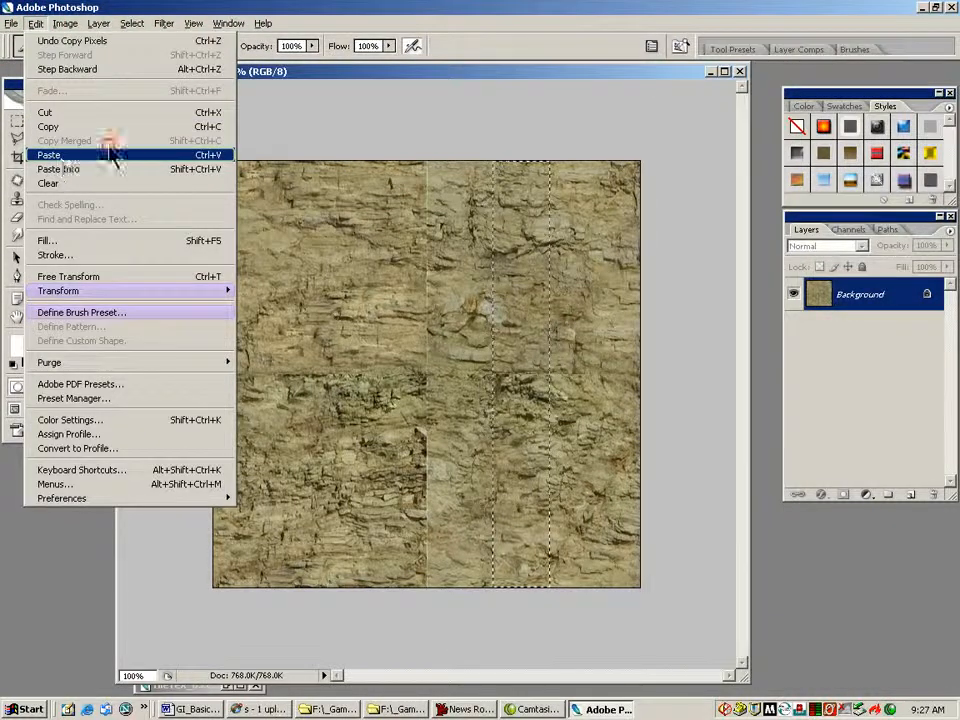
pyautogui.click(50, 155)
pyautogui.click(38, 124)
pyautogui.moveTo(507, 343); pyautogui.dragTo(410, 342)
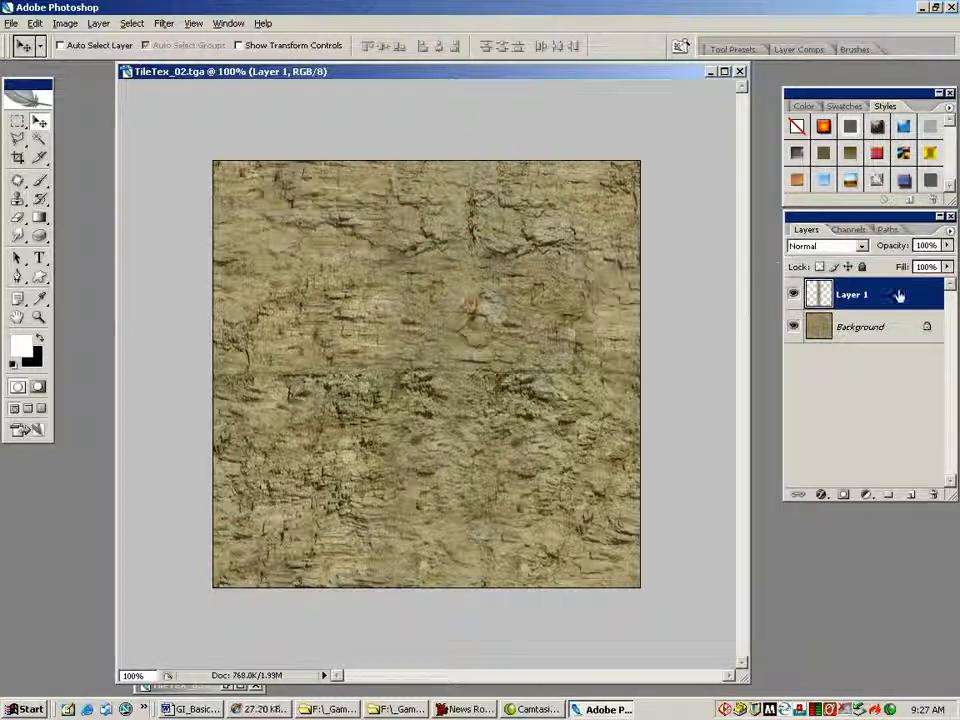
pyautogui.click(950, 232)
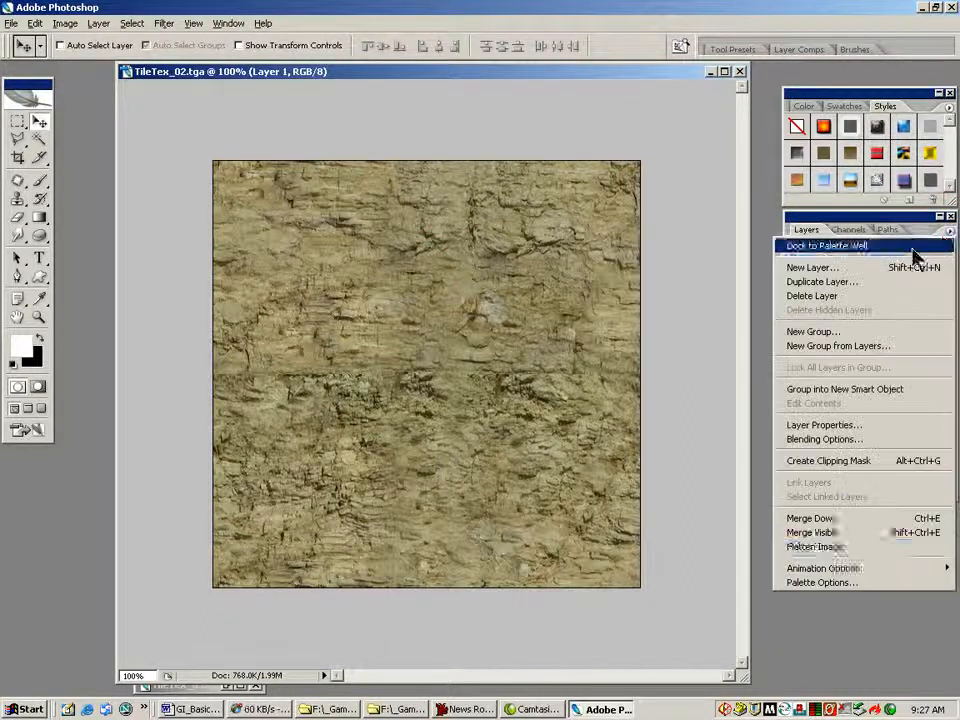
pyautogui.click(795, 517)
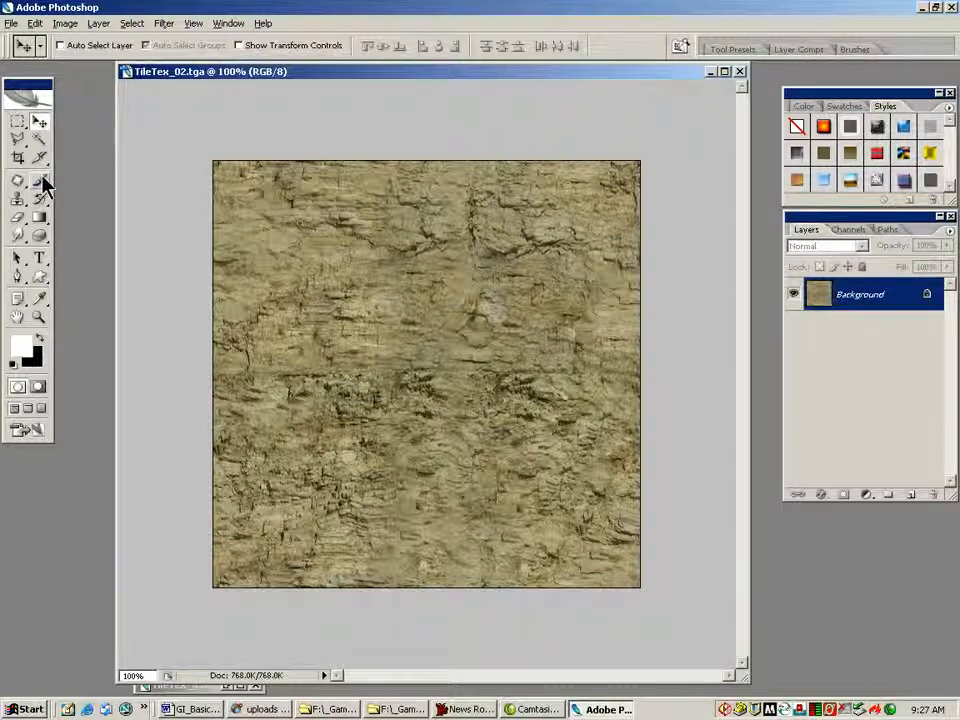
# Mask a full-width horizontal band in the image's upper half with the 90-pixel brush in Quick Mask, and select only that band.
pyautogui.click(40, 181)
pyautogui.click(44, 387)
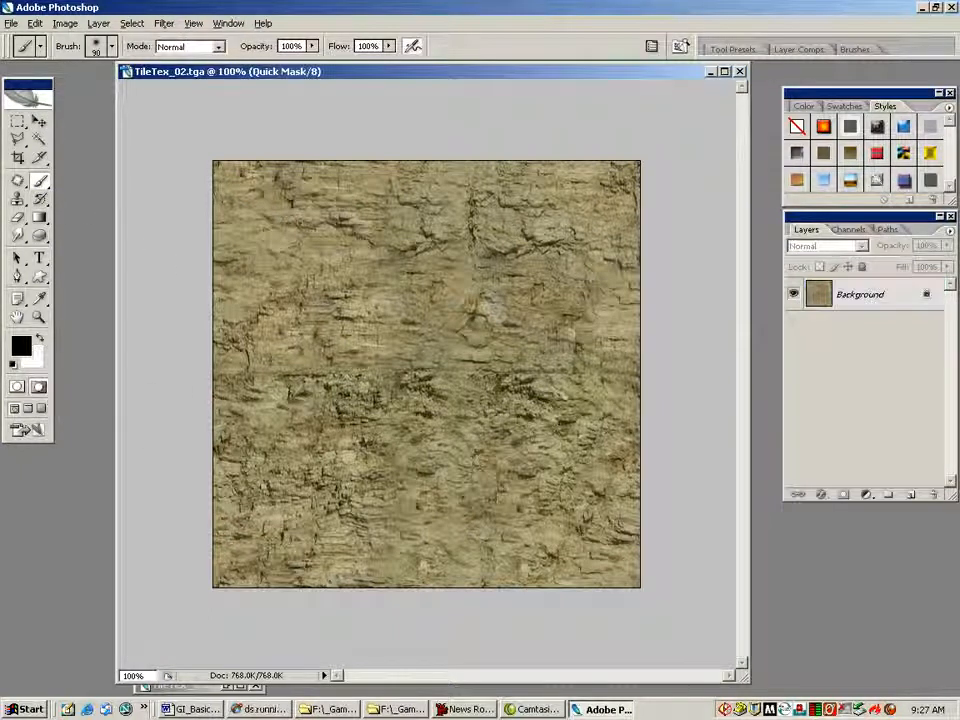
pyautogui.moveTo(186, 256); pyautogui.dragTo(655, 256)
pyautogui.click(133, 24)
pyautogui.click(88, 200)
pyautogui.click(17, 387)
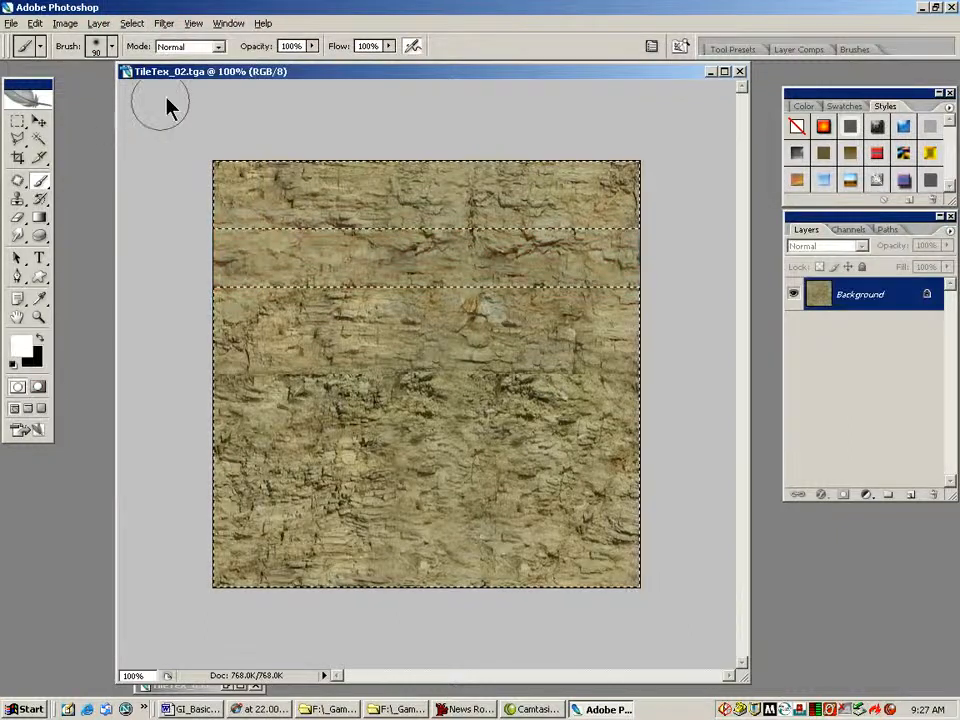
pyautogui.click(133, 23)
pyautogui.click(154, 92)
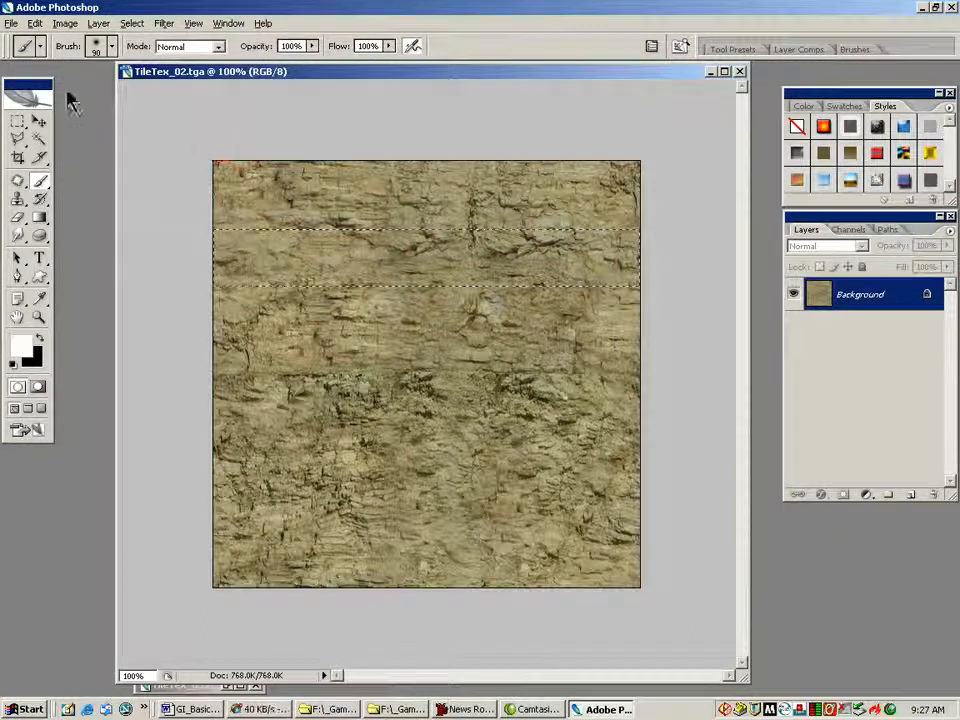
# Paste a copy of the selected horizontal band, move it down over the central horizontal seam and flatten the image.
pyautogui.click(35, 23)
pyautogui.click(50, 125)
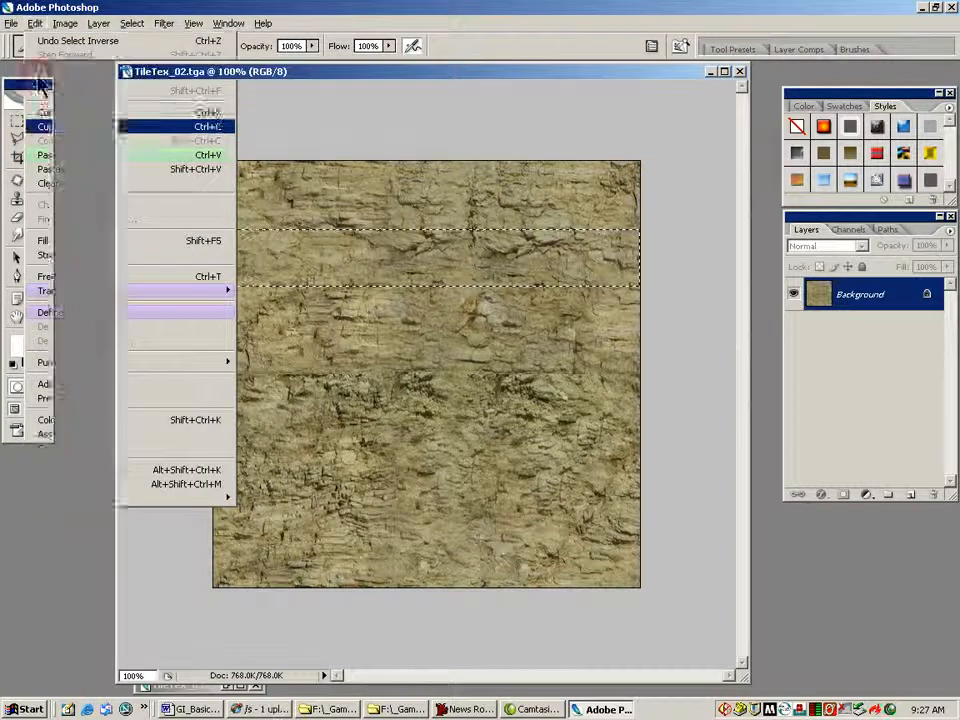
pyautogui.click(35, 23)
pyautogui.click(50, 155)
pyautogui.click(39, 121)
pyautogui.moveTo(428, 293); pyautogui.dragTo(429, 417)
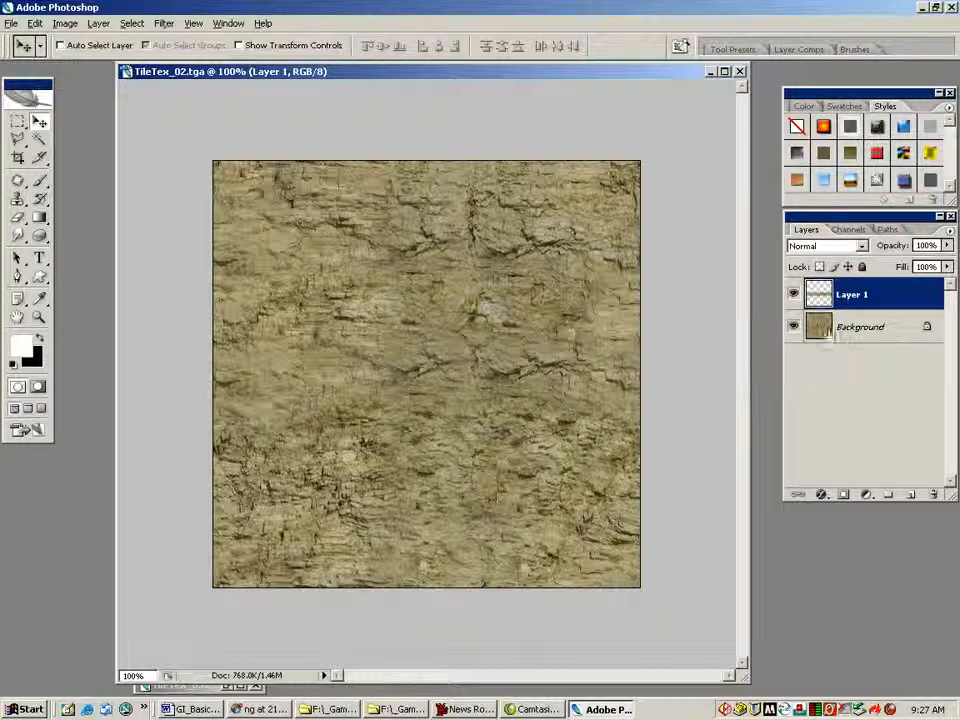
pyautogui.click(950, 231)
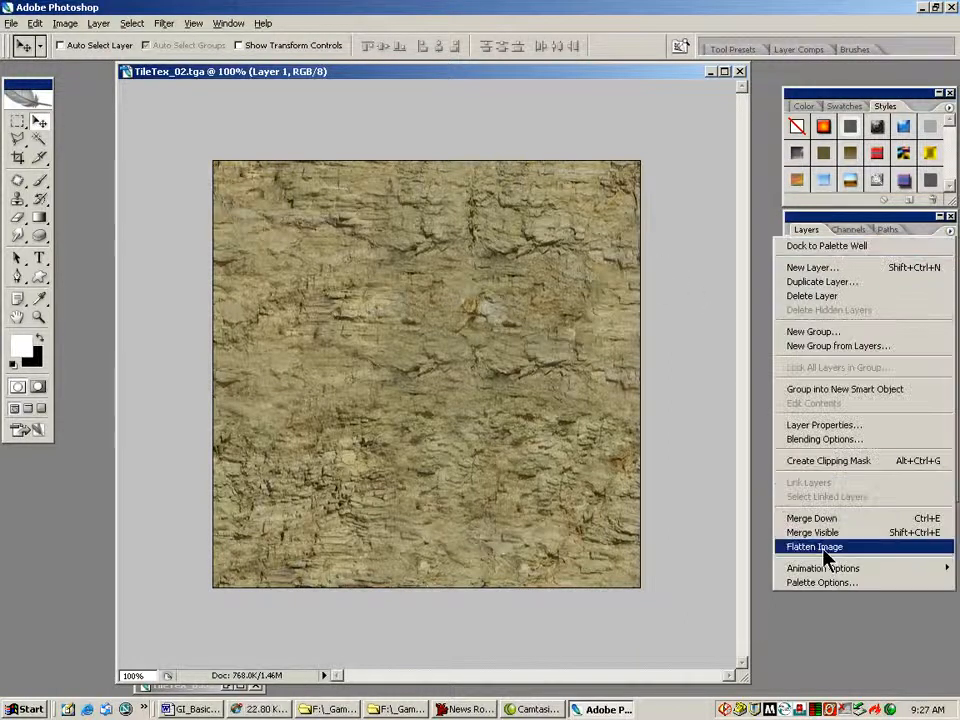
pyautogui.click(770, 550)
# Patch the light stone right of centre, the spots in the lower-left area and the repeated crack with nearby rock texture.
pyautogui.click(17, 198)
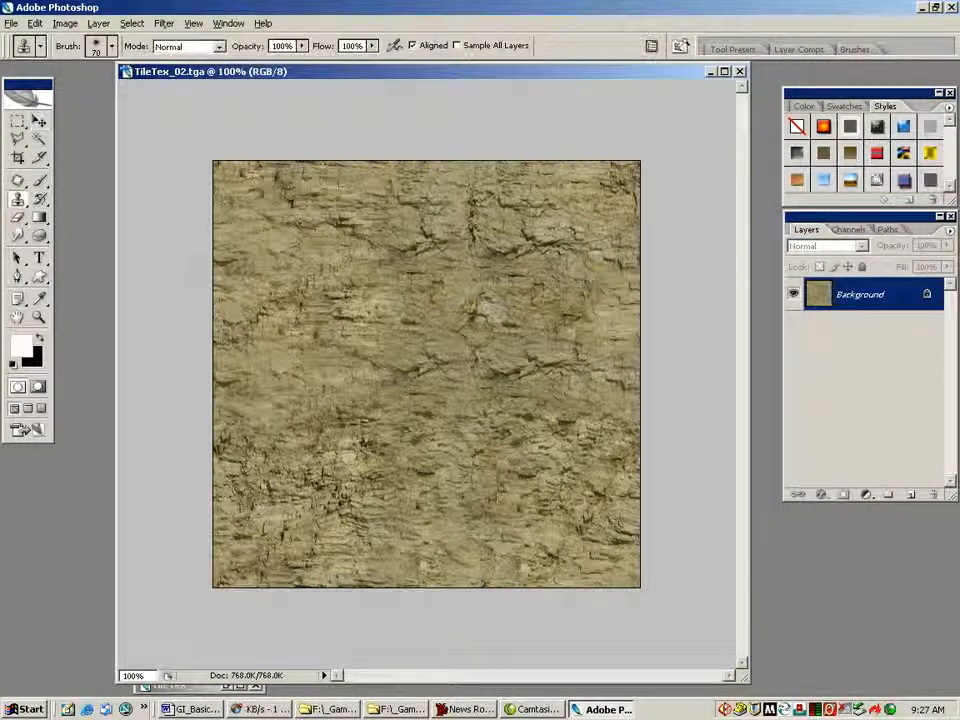
pyautogui.click(18, 182)
pyautogui.moveTo(499, 357)
pyautogui.mouseDown()
pyautogui.moveTo(465, 291)
pyautogui.moveTo(502, 333)
pyautogui.moveTo(450, 264)
pyautogui.mouseUp()
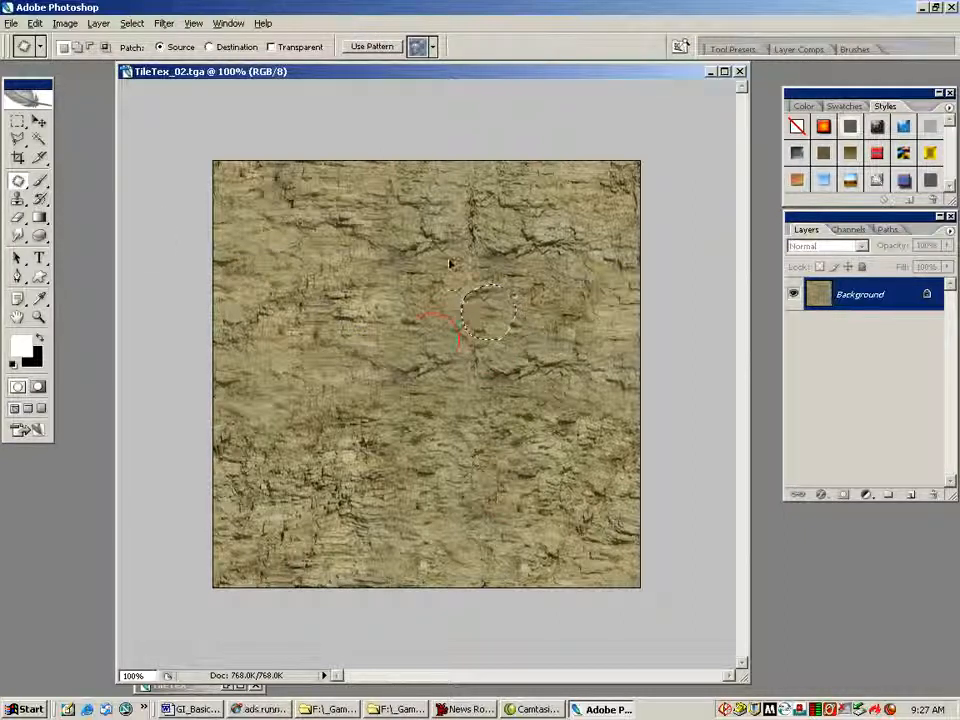
pyautogui.moveTo(372, 468)
pyautogui.mouseDown()
pyautogui.moveTo(367, 462)
pyautogui.moveTo(428, 444)
pyautogui.mouseUp()
pyautogui.moveTo(366, 434); pyautogui.dragTo(363, 437)
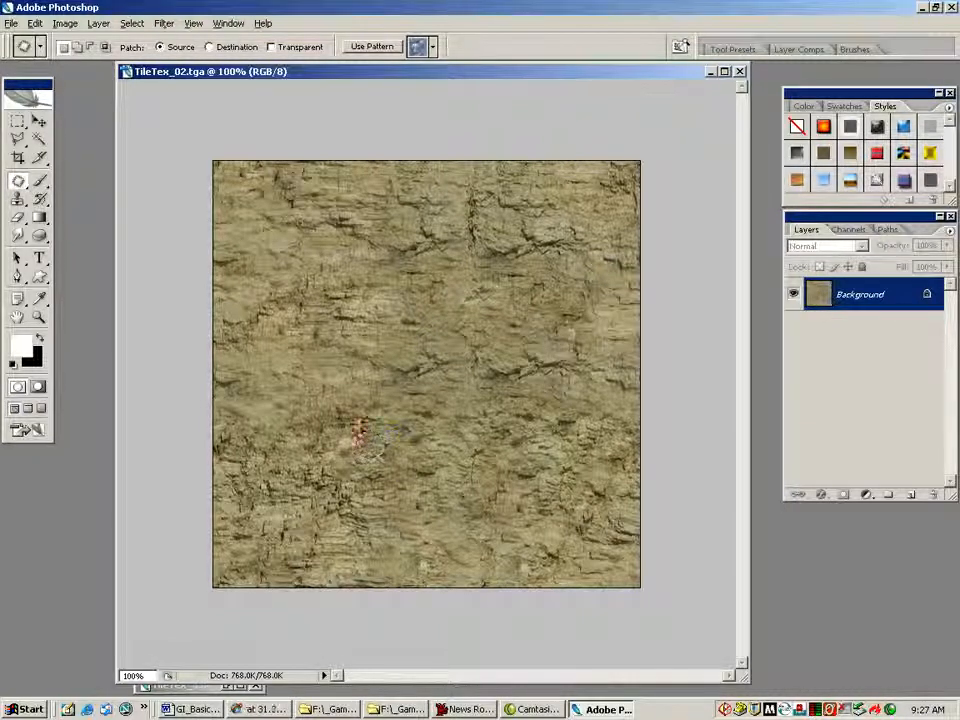
pyautogui.moveTo(231, 253)
pyautogui.mouseDown()
pyautogui.moveTo(222, 260)
pyautogui.moveTo(234, 272)
pyautogui.moveTo(233, 254)
pyautogui.mouseUp()
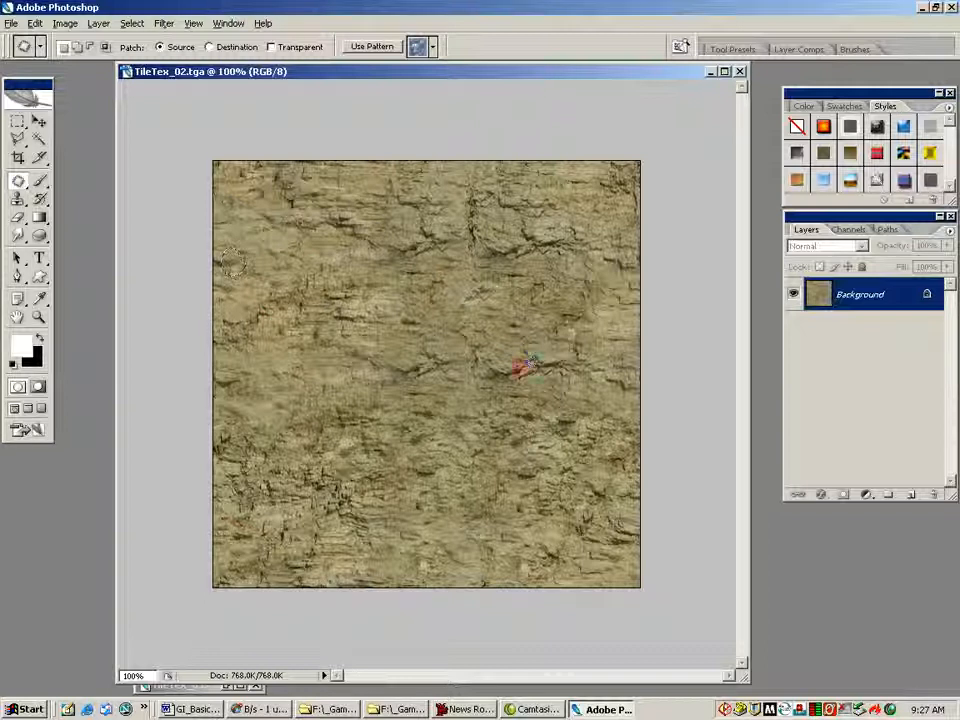
pyautogui.click(456, 401)
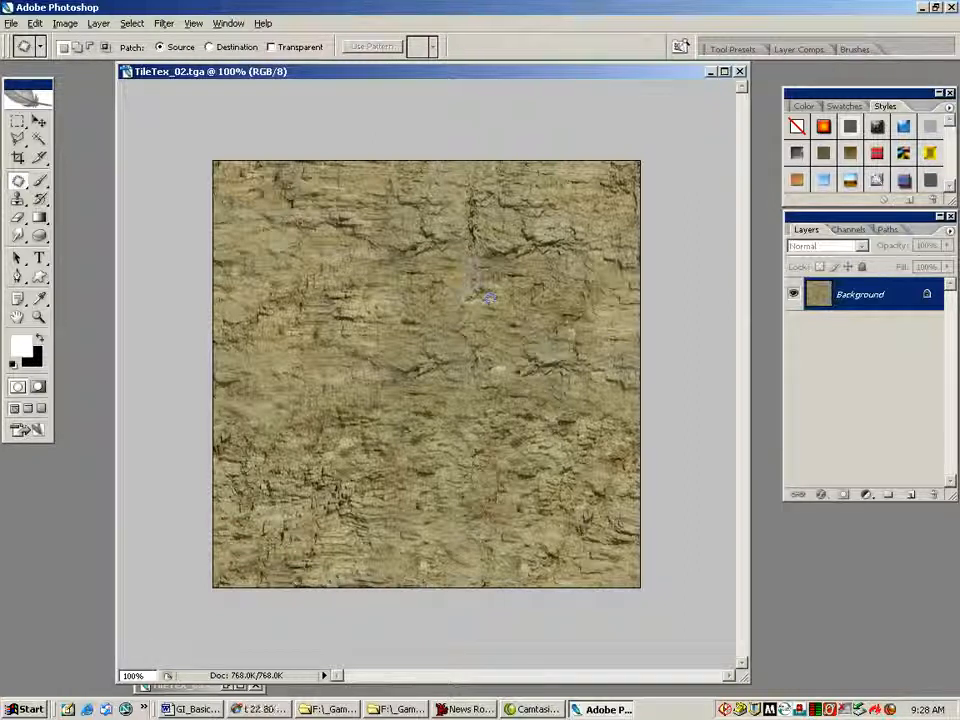
# Save the texture under the new name TileTex_02B.tga as a 24 bits/pixel Targa file.
pyautogui.click(11, 24)
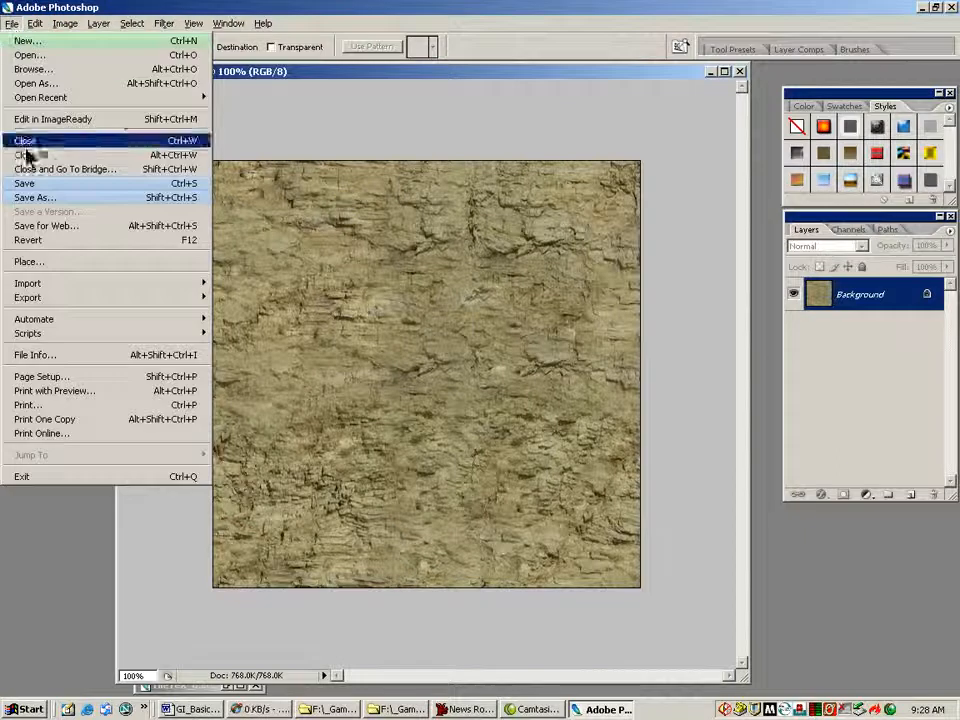
pyautogui.click(37, 198)
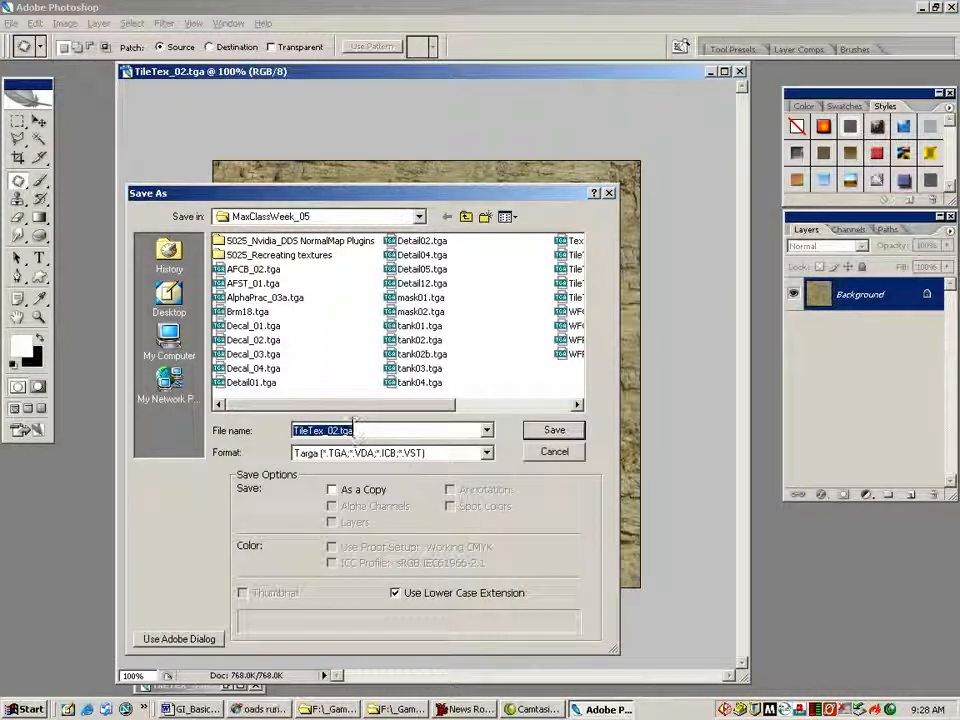
pyautogui.click(336, 430)
pyautogui.write('B')
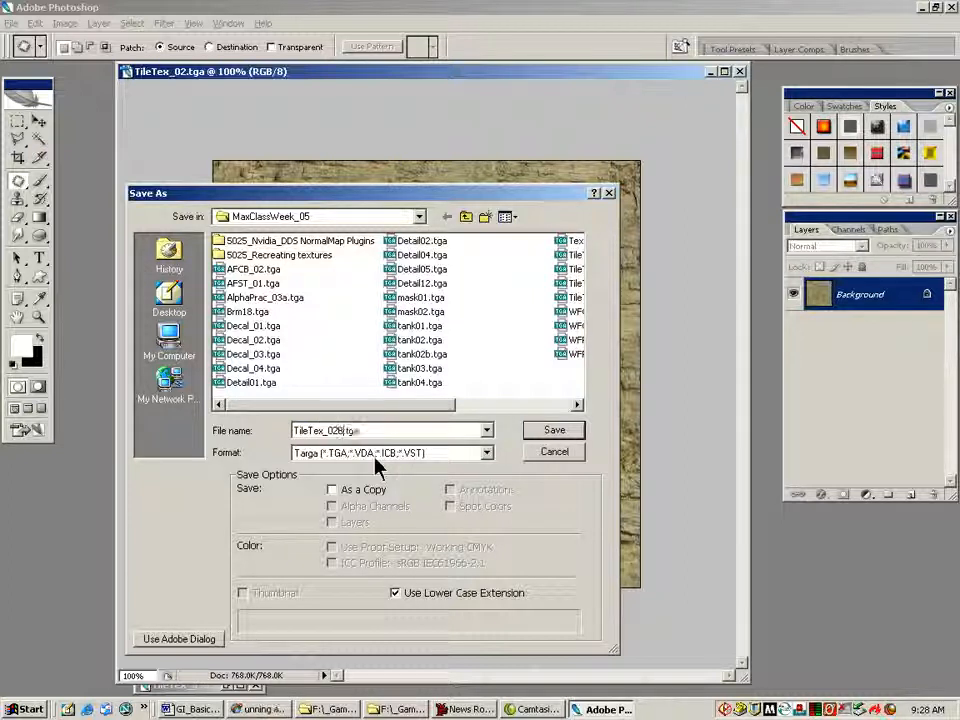
pyautogui.click(555, 431)
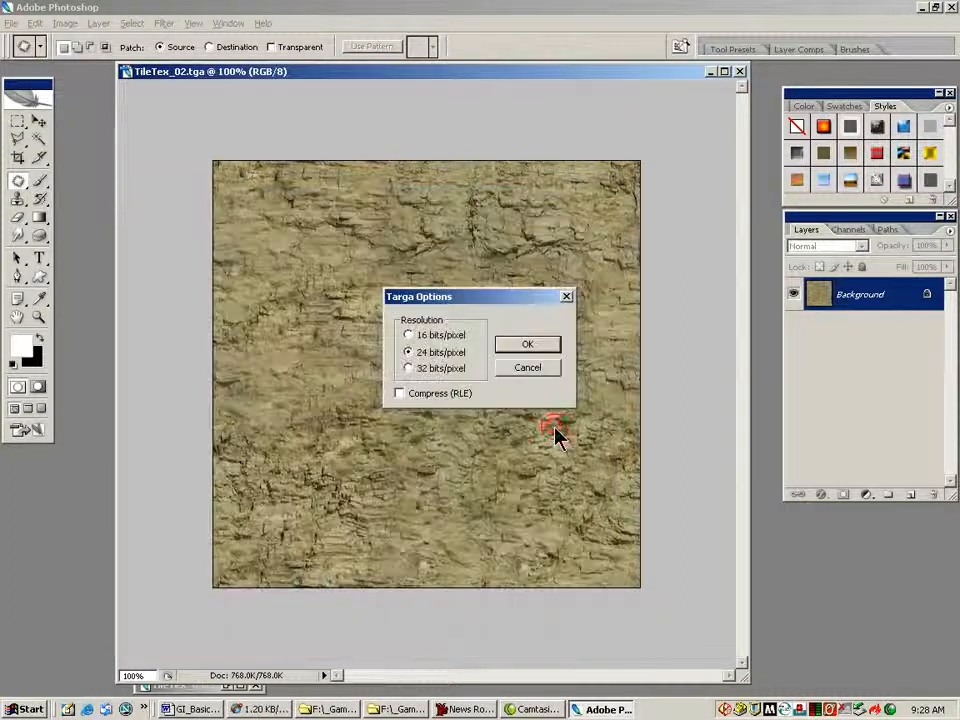
pyautogui.click(525, 345)
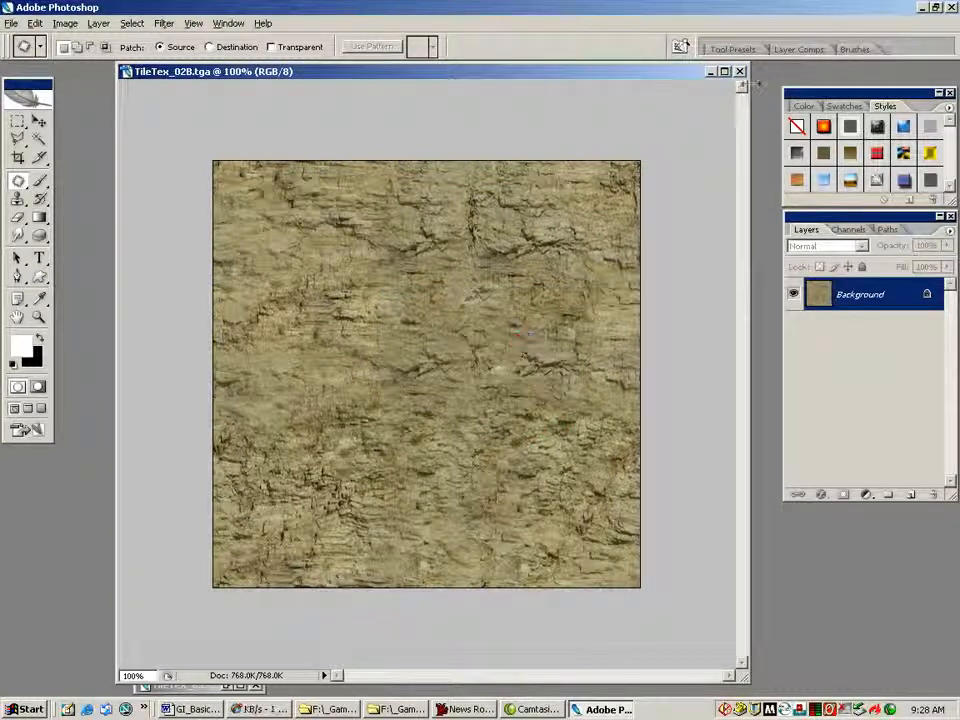
# Minimize TileTex_02B and set up TileTex_03 at 100% zoom in an enlarged window.
pyautogui.click(710, 71)
pyautogui.click(226, 684)
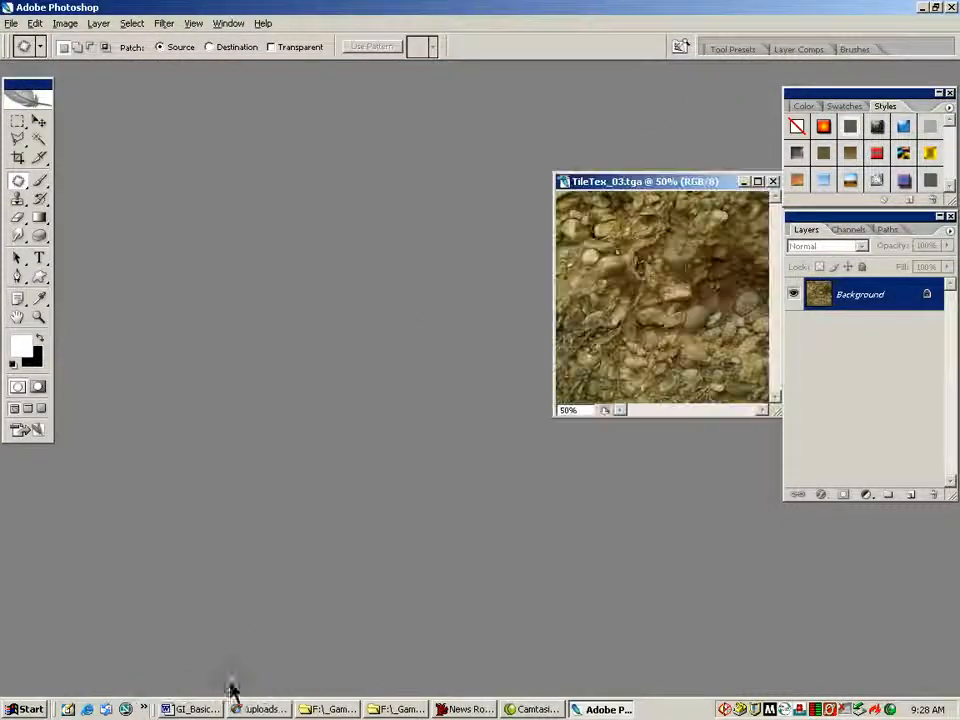
pyautogui.moveTo(660, 183); pyautogui.dragTo(355, 159)
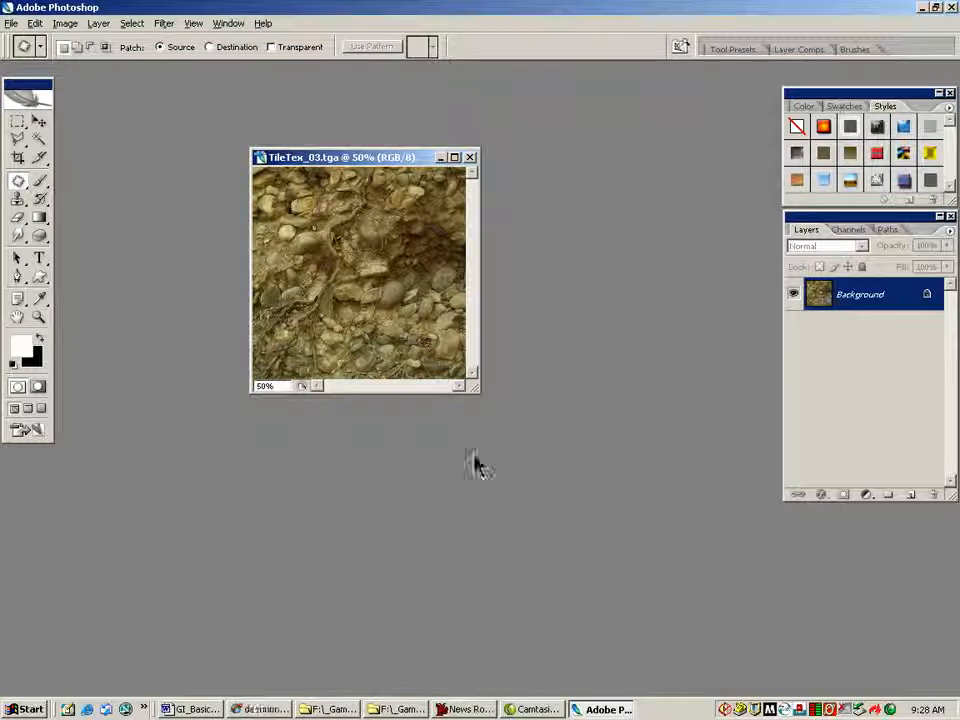
pyautogui.moveTo(473, 389); pyautogui.dragTo(617, 511)
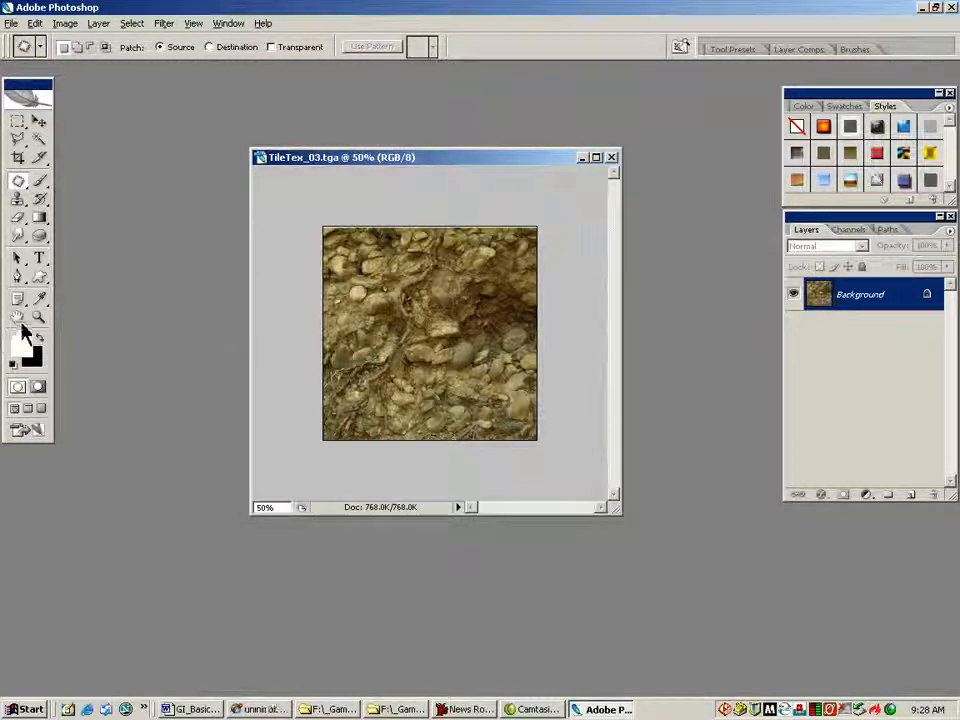
pyautogui.click(39, 317)
pyautogui.click(489, 381)
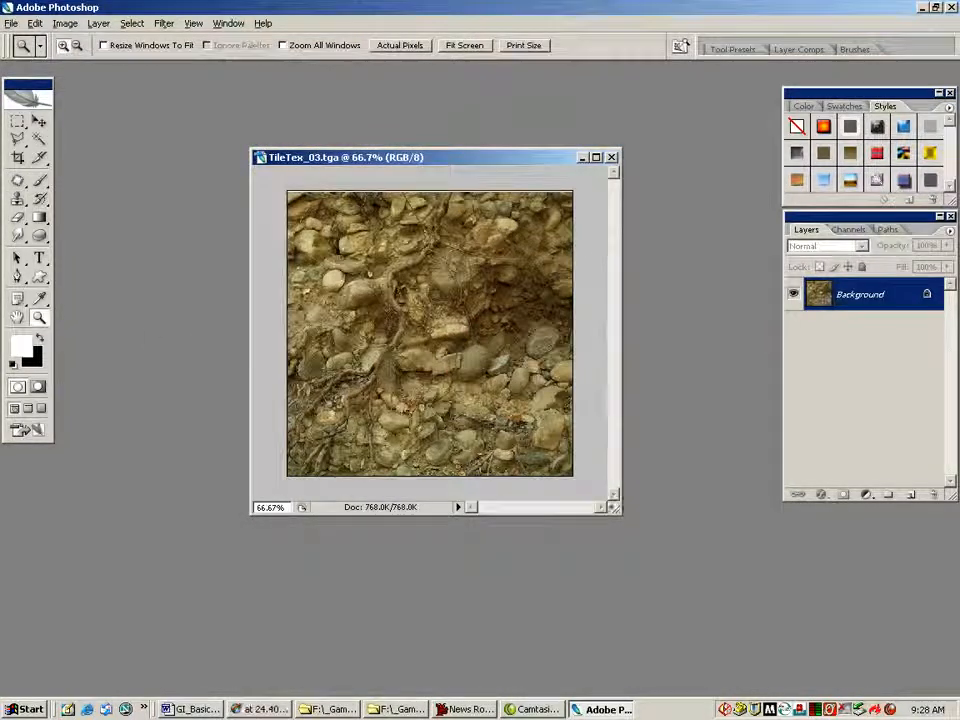
pyautogui.click(425, 318)
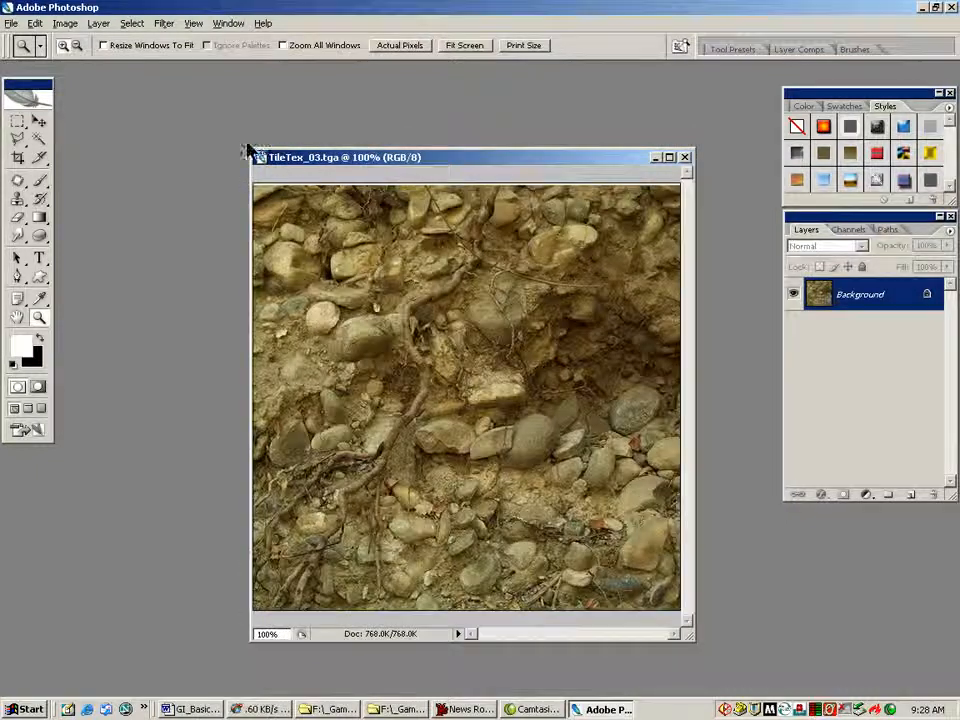
pyautogui.moveTo(251, 151); pyautogui.dragTo(144, 93)
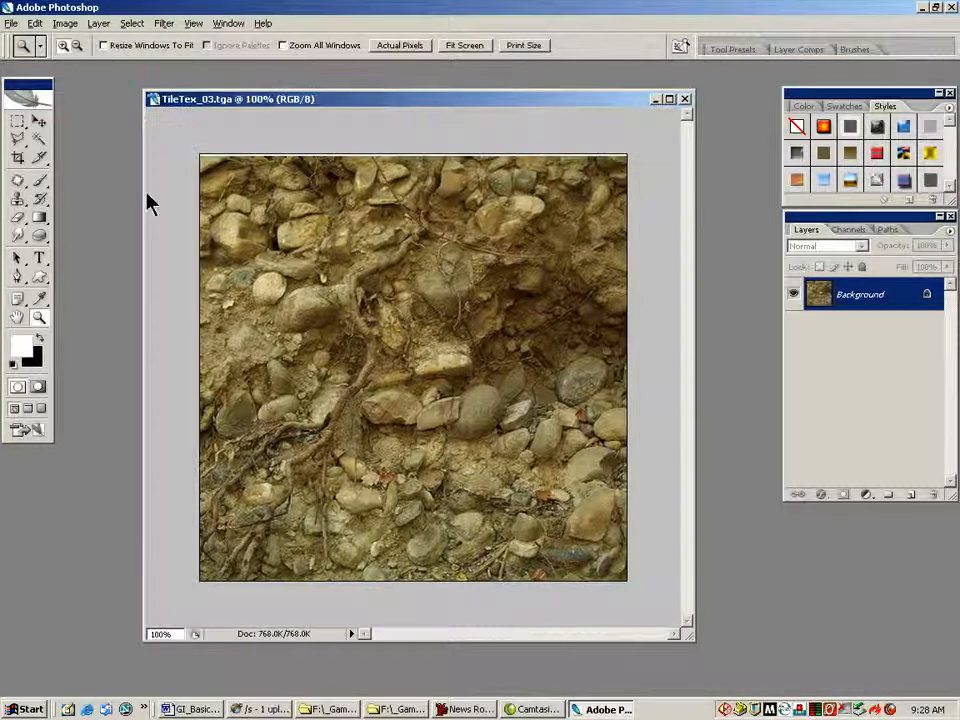
pyautogui.click(39, 121)
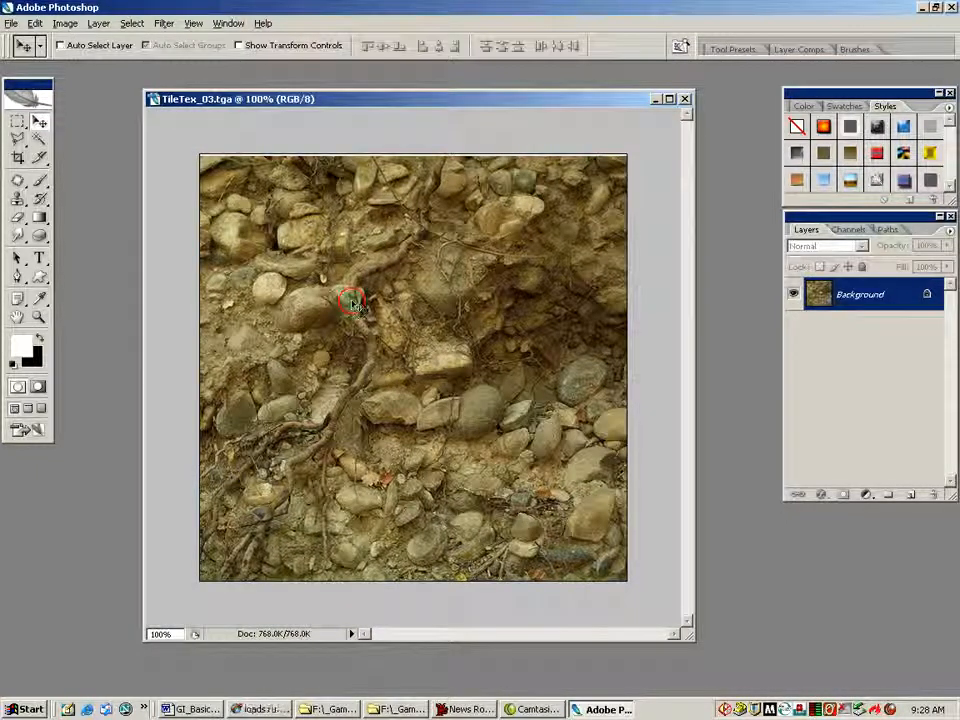
pyautogui.click(362, 288)
pyautogui.click(471, 275)
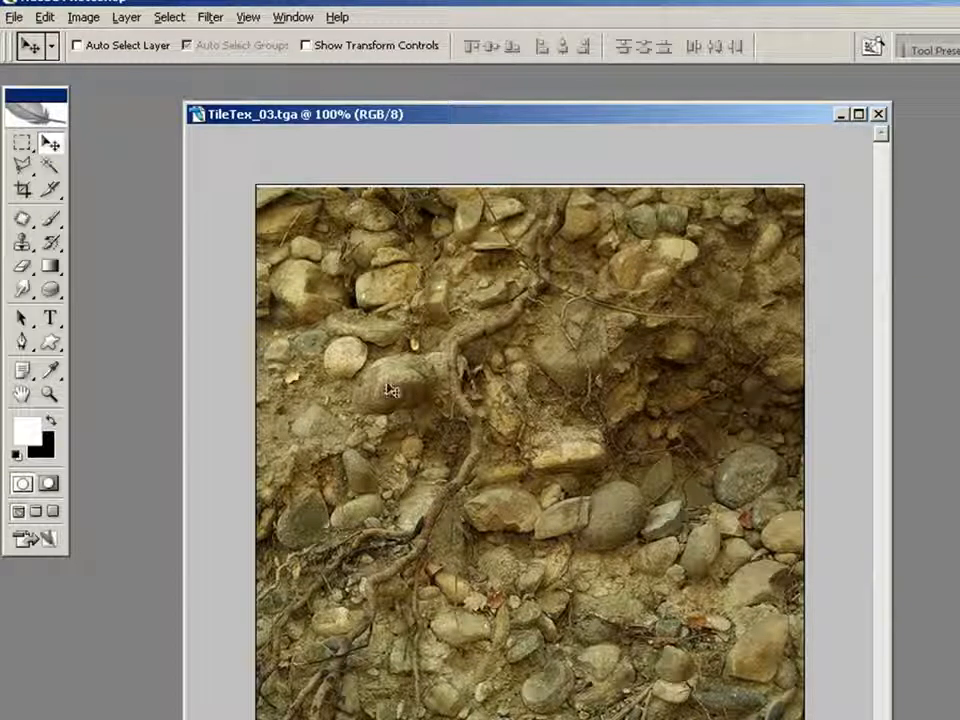
# Patch the dark hollow at the image's right side with the lighter stones and soil from the left side.
pyautogui.click(27, 219)
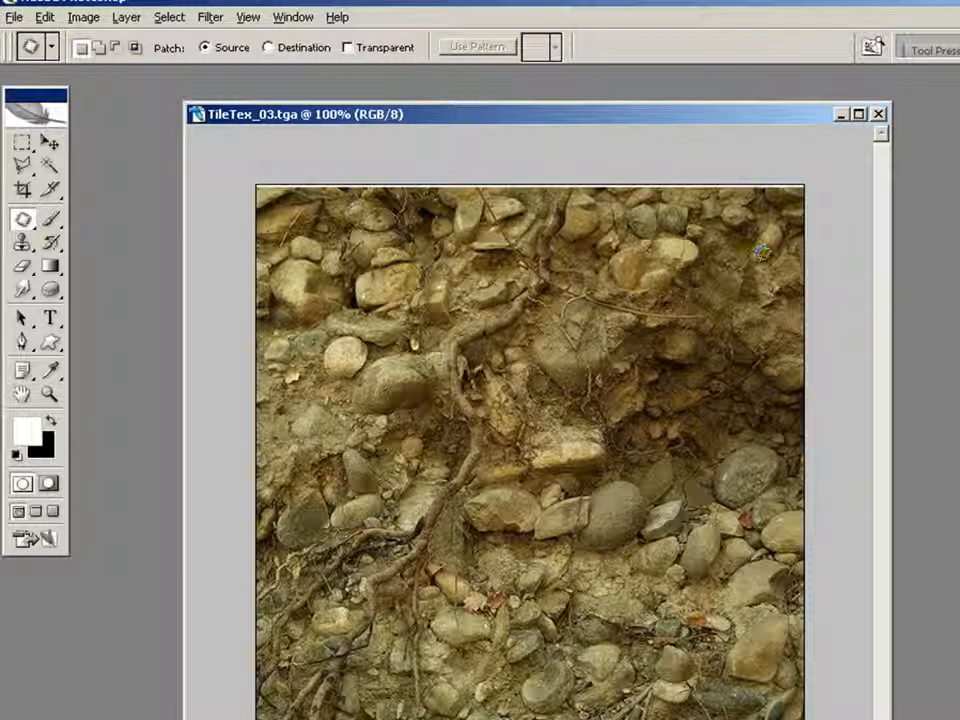
pyautogui.moveTo(768, 300)
pyautogui.mouseDown()
pyautogui.moveTo(767, 258)
pyautogui.moveTo(745, 230)
pyautogui.moveTo(710, 243)
pyautogui.moveTo(695, 280)
pyautogui.moveTo(652, 328)
pyautogui.moveTo(662, 358)
pyautogui.moveTo(632, 424)
pyautogui.moveTo(685, 445)
pyautogui.moveTo(670, 495)
pyautogui.moveTo(720, 490)
pyautogui.moveTo(750, 428)
pyautogui.moveTo(780, 412)
pyautogui.moveTo(790, 392)
pyautogui.moveTo(745, 236)
pyautogui.mouseUp()
pyautogui.moveTo(712, 327); pyautogui.dragTo(373, 331)
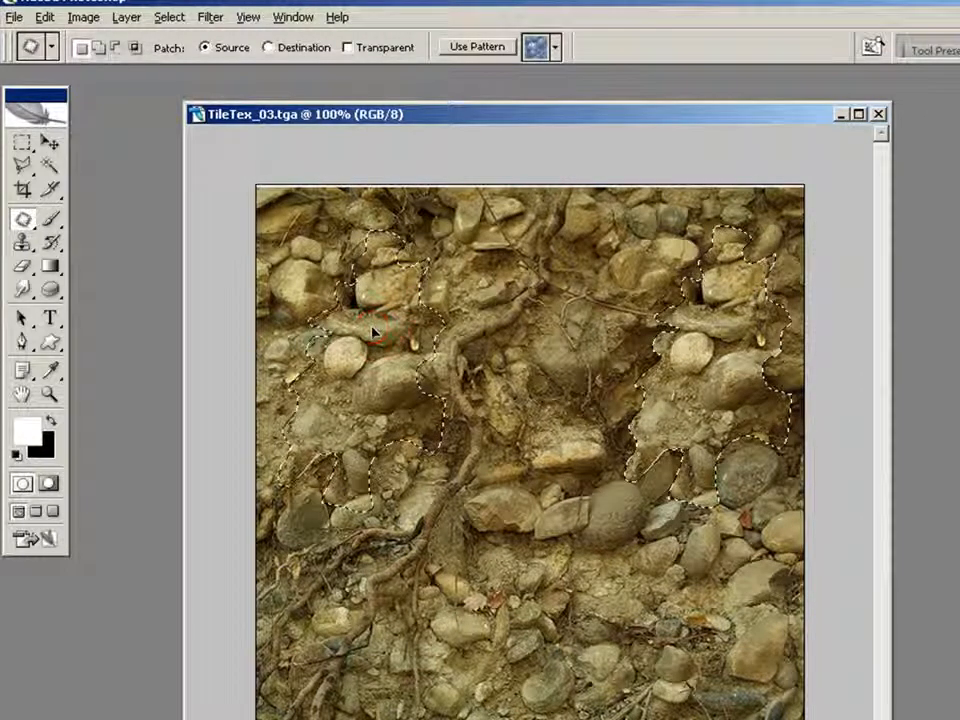
pyautogui.click(707, 279)
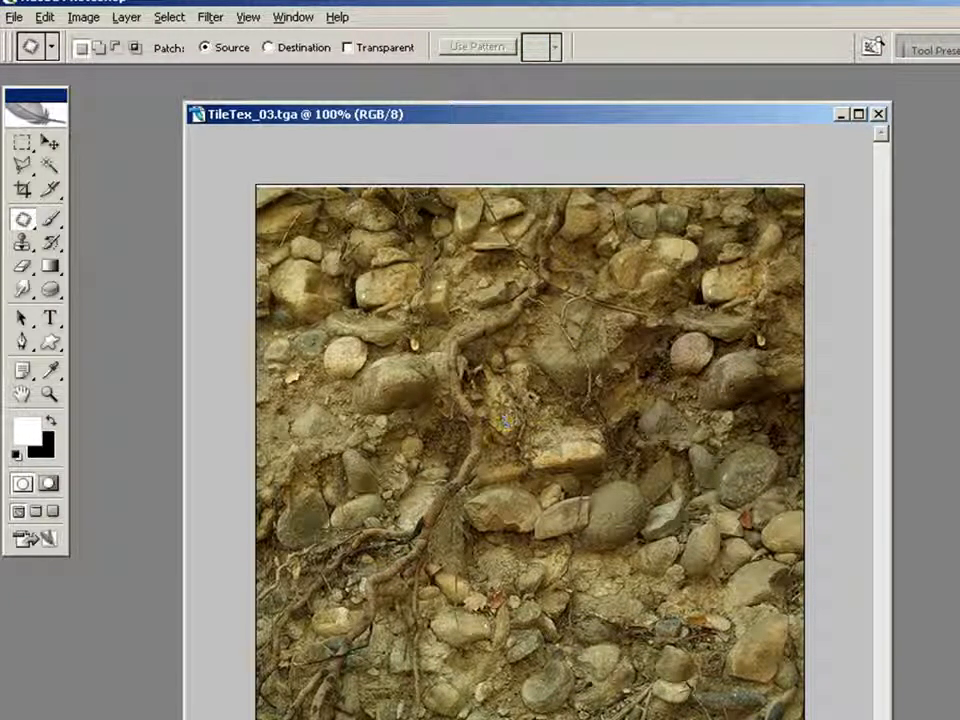
# Patch the upper sections of the central root with soil texture from the image's left side.
pyautogui.moveTo(540, 290)
pyautogui.mouseDown()
pyautogui.moveTo(453, 337)
pyautogui.moveTo(456, 390)
pyautogui.moveTo(495, 325)
pyautogui.moveTo(540, 292)
pyautogui.mouseUp()
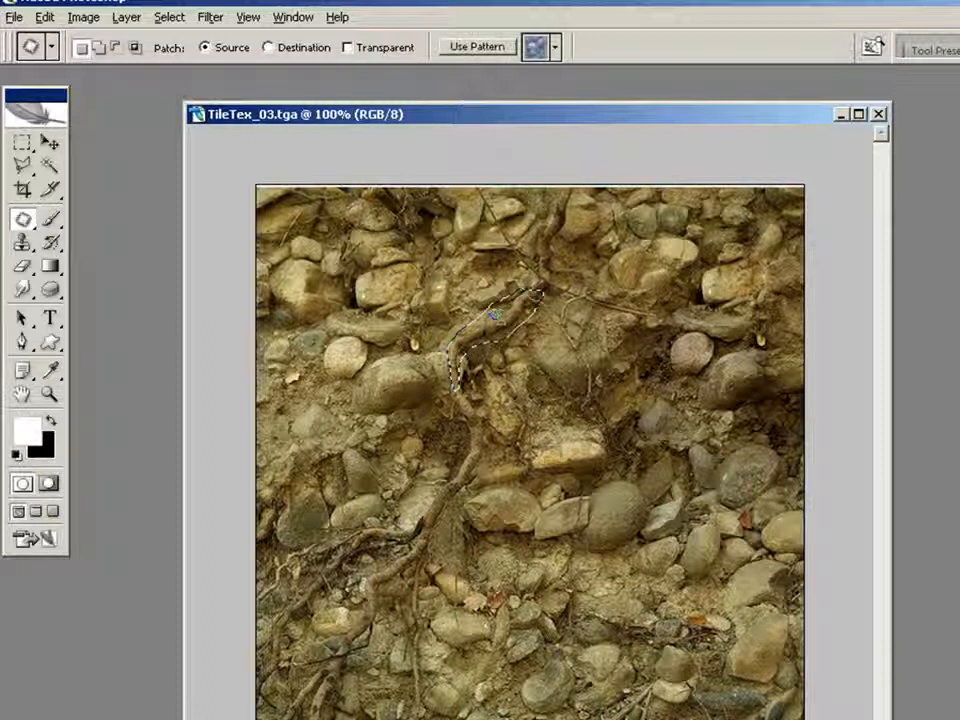
pyautogui.moveTo(500, 325); pyautogui.dragTo(308, 413)
pyautogui.hotkey('ctrl', 'd')
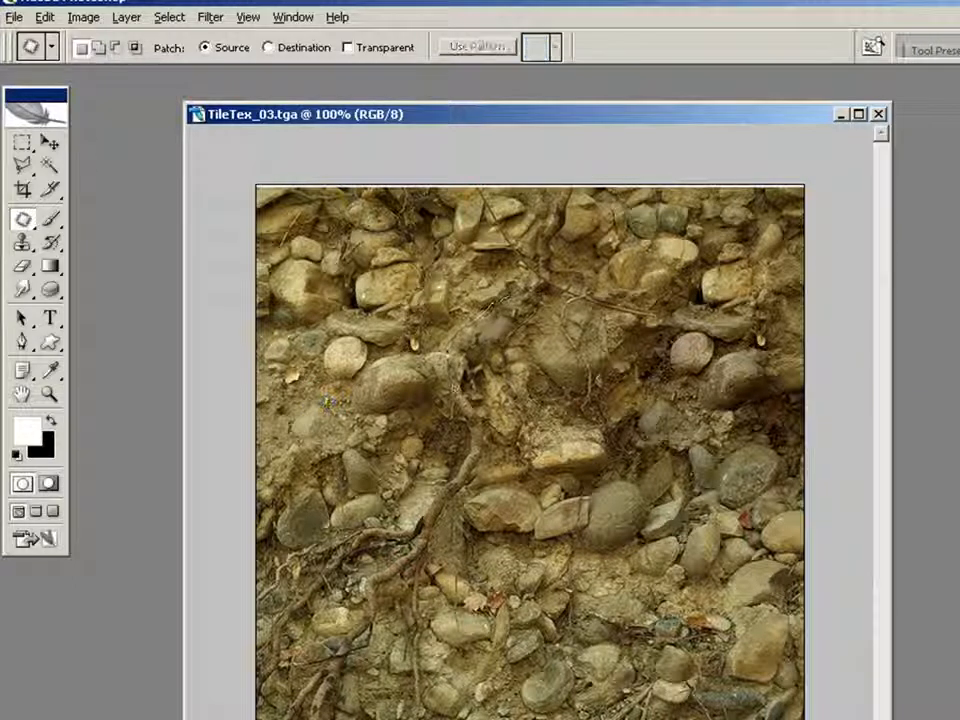
pyautogui.moveTo(557, 255)
pyautogui.mouseDown()
pyautogui.moveTo(574, 199)
pyautogui.moveTo(546, 272)
pyautogui.mouseUp()
pyautogui.moveTo(541, 253); pyautogui.dragTo(274, 421)
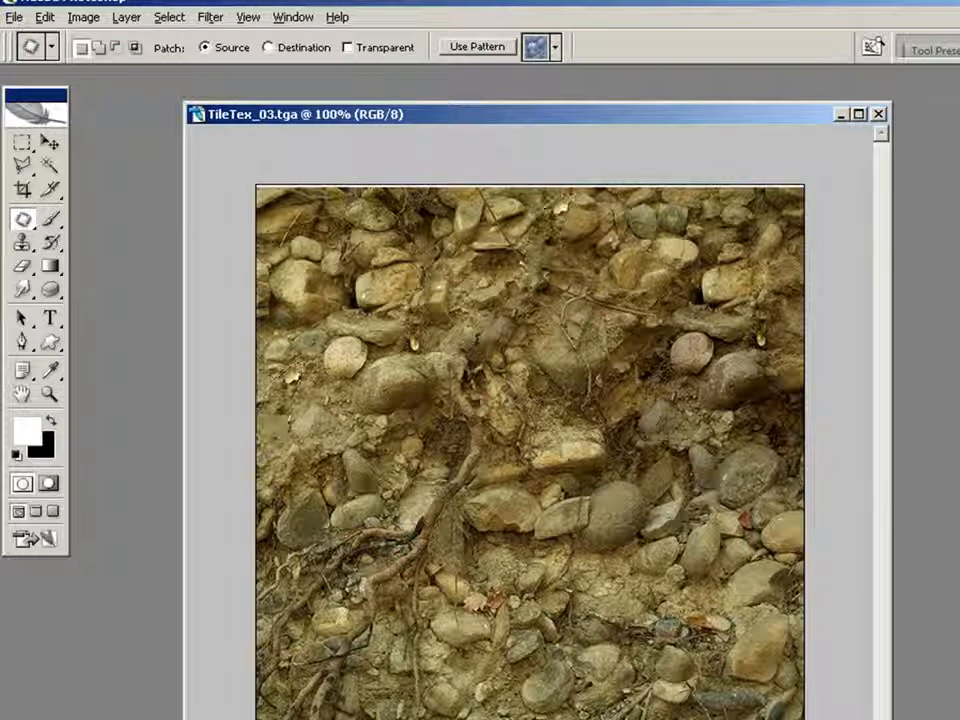
pyautogui.click(493, 400)
# Patch the lower section of the central root and the root branch below it with soil and stones from the left side.
pyautogui.moveTo(450, 388)
pyautogui.mouseDown()
pyautogui.moveTo(446, 486)
pyautogui.moveTo(424, 520)
pyautogui.moveTo(432, 524)
pyautogui.moveTo(470, 478)
pyautogui.moveTo(485, 424)
pyautogui.moveTo(458, 378)
pyautogui.mouseUp()
pyautogui.moveTo(476, 445); pyautogui.dragTo(320, 400)
pyautogui.hotkey('ctrl', 'd')
pyautogui.click(386, 565)
pyautogui.moveTo(337, 650)
pyautogui.mouseDown()
pyautogui.moveTo(363, 588)
pyautogui.moveTo(408, 563)
pyautogui.moveTo(438, 528)
pyautogui.moveTo(388, 523)
pyautogui.moveTo(348, 462)
pyautogui.moveTo(345, 388)
pyautogui.mouseUp()
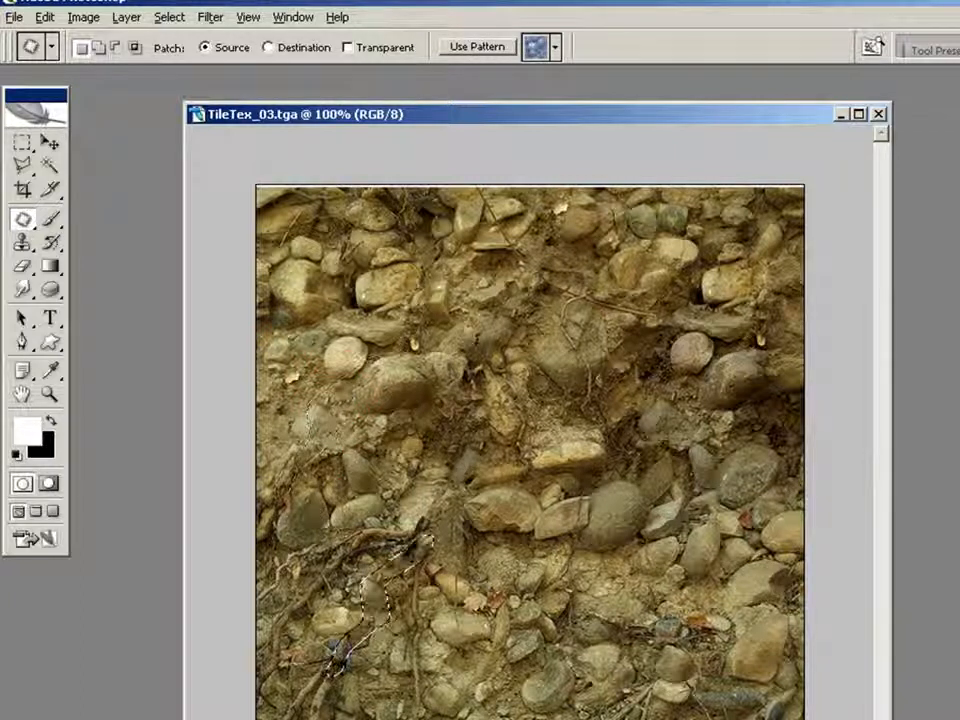
pyautogui.click(445, 465)
# Patch out the red leaf below the image's centre and the small red leaf beside the large grey stone at right.
pyautogui.moveTo(499, 608)
pyautogui.mouseDown()
pyautogui.moveTo(506, 590)
pyautogui.moveTo(476, 616)
pyautogui.moveTo(502, 608)
pyautogui.mouseUp()
pyautogui.moveTo(506, 590)
pyautogui.mouseDown()
pyautogui.moveTo(572, 574)
pyautogui.moveTo(610, 620)
pyautogui.moveTo(624, 612)
pyautogui.moveTo(617, 594)
pyautogui.mouseUp()
pyautogui.click(546, 606)
pyautogui.click(756, 518)
pyautogui.moveTo(752, 510)
pyautogui.mouseDown()
pyautogui.moveTo(742, 514)
pyautogui.moveTo(750, 522)
pyautogui.moveTo(728, 528)
pyautogui.mouseUp()
pyautogui.click(331, 418)
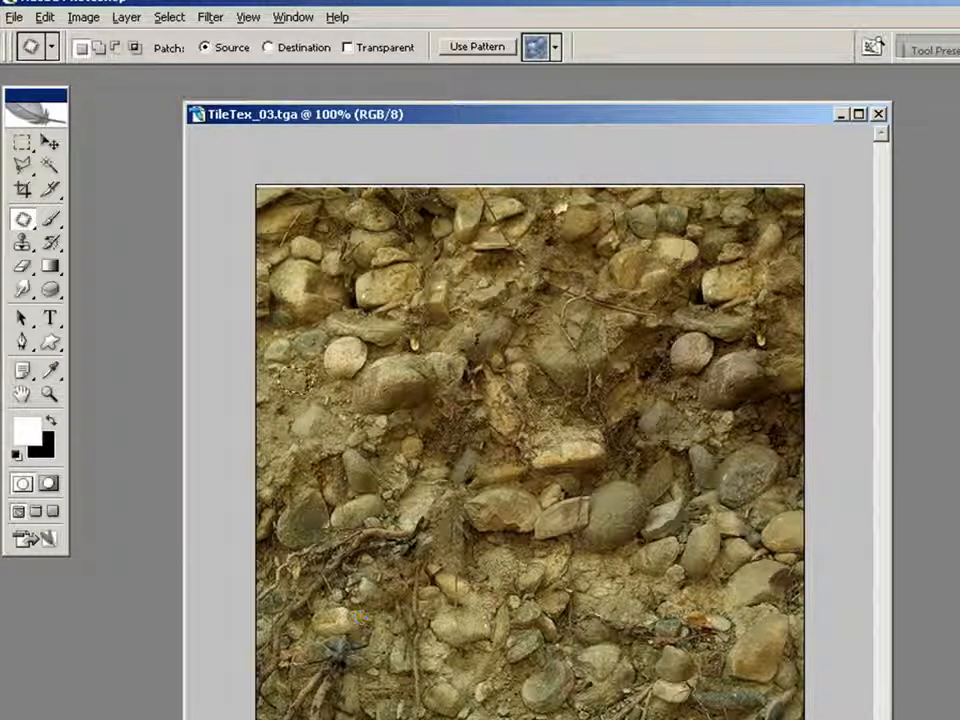
# Prepare the Clone Stamp with a 30-pixel brush and clear the remaining patch selection.
pyautogui.click(22, 242)
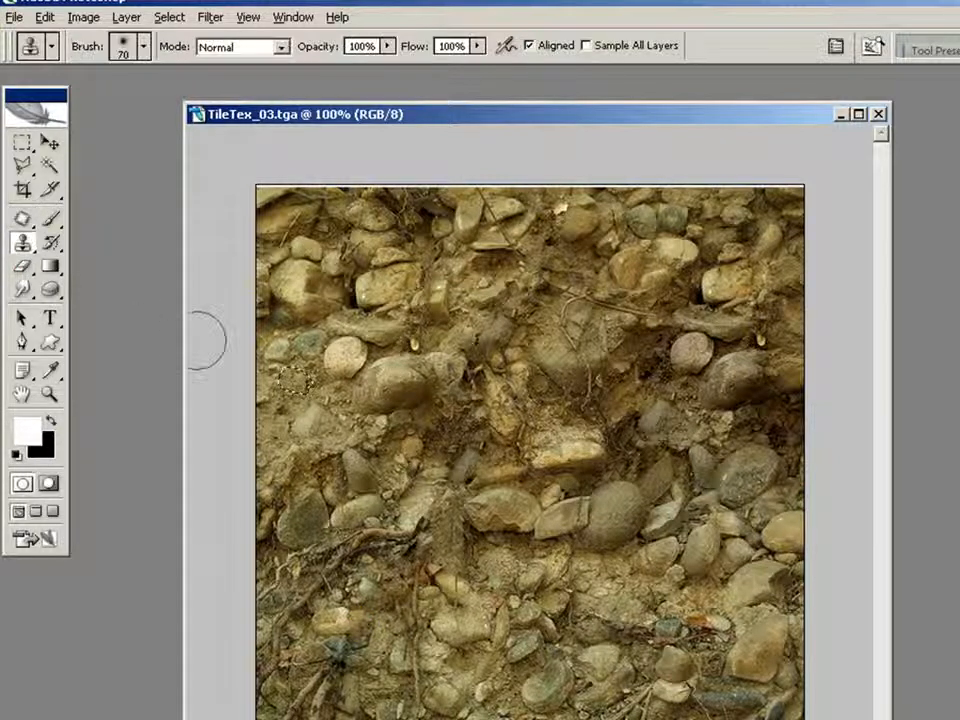
pyautogui.press('[')
pyautogui.press('[')
pyautogui.press('[')
pyautogui.press('[')
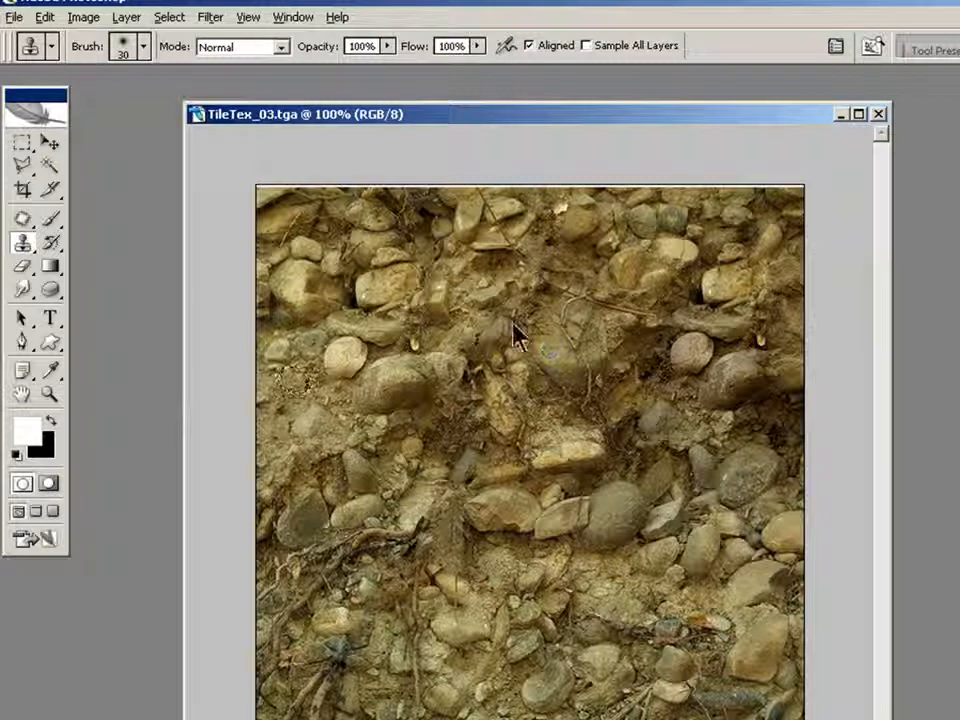
pyautogui.click(166, 20)
pyautogui.click(184, 58)
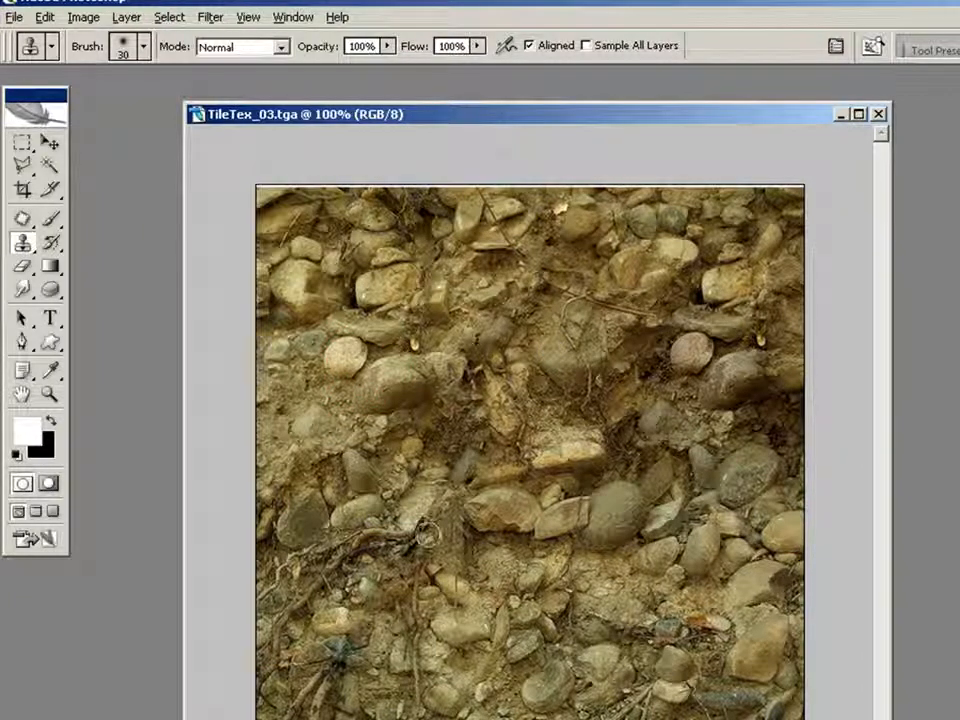
# Clone nearby stones and soil over the remaining roots in the lower-left area with a 20-pixel brush.
pyautogui.press('[')
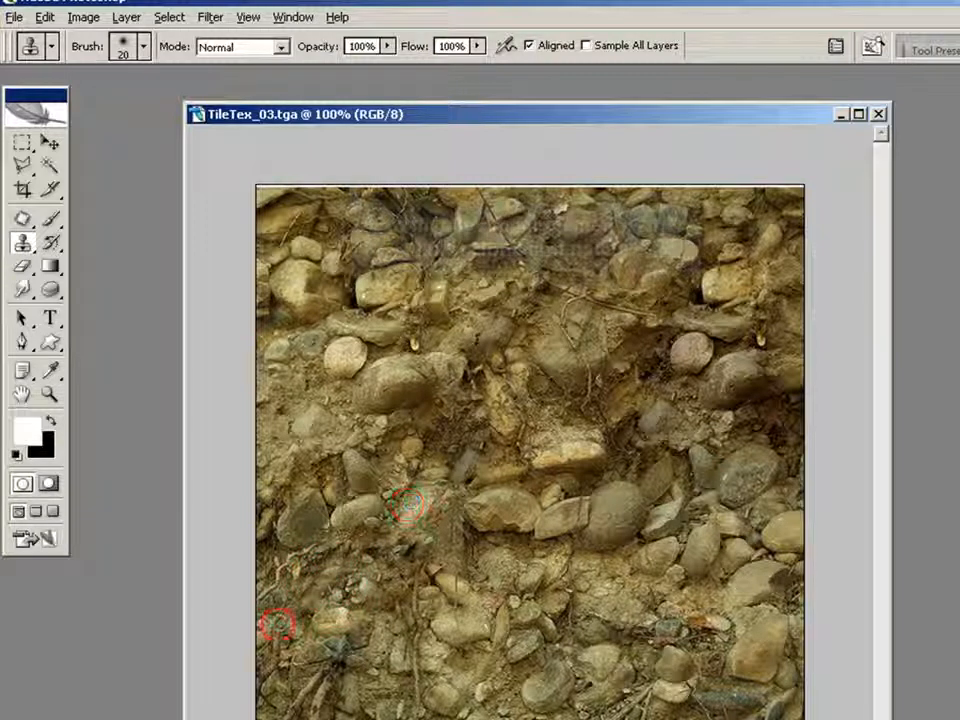
pyautogui.keyDown('alt'); pyautogui.click(461, 587); pyautogui.keyUp('alt')
pyautogui.moveTo(423, 566); pyautogui.dragTo(433, 609)
pyautogui.click(422, 581)
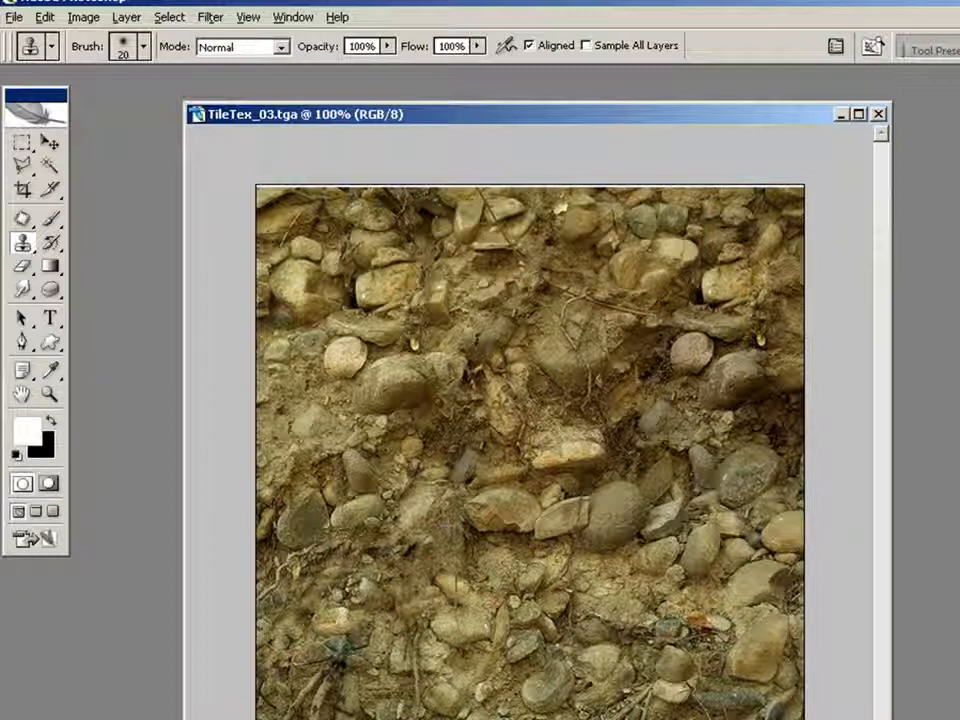
pyautogui.keyDown('alt'); pyautogui.click(461, 647); pyautogui.keyUp('alt')
pyautogui.click(412, 653)
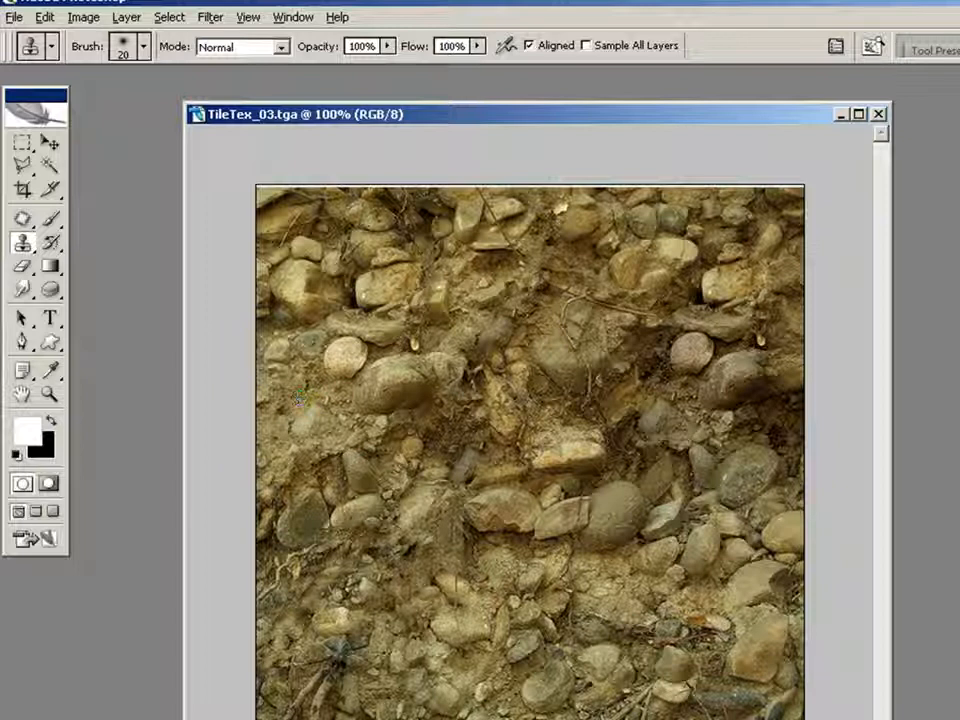
# Clone stone and soil texture over the thin twigs in the upper centre of the image.
pyautogui.moveTo(556, 266)
pyautogui.mouseDown()
pyautogui.moveTo(572, 282)
pyautogui.moveTo(564, 322)
pyautogui.mouseUp()
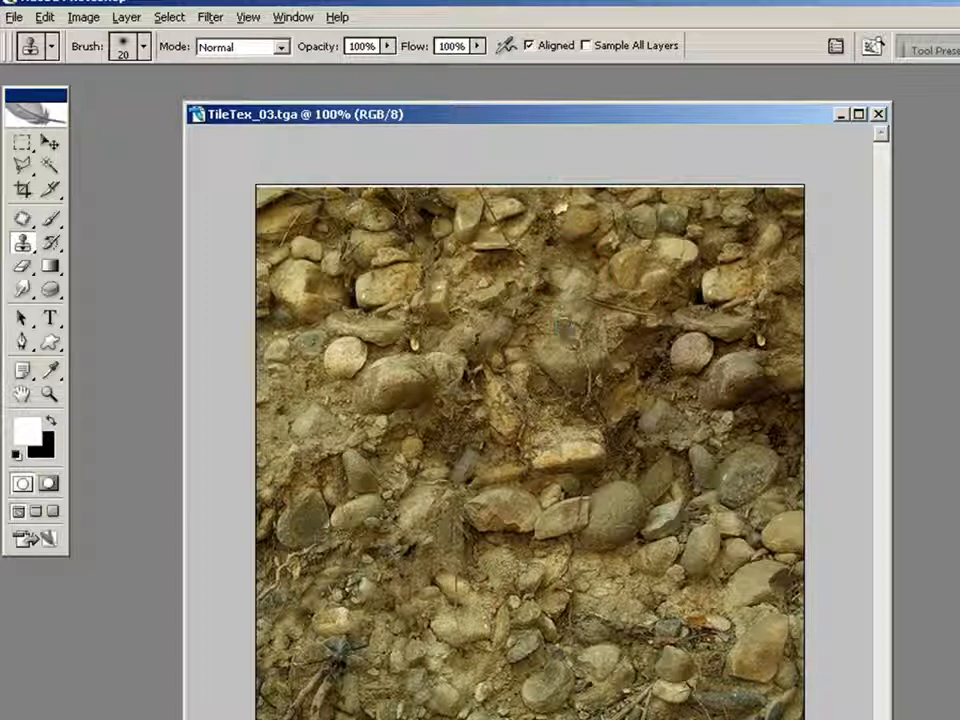
pyautogui.keyDown('alt'); pyautogui.click(344, 355); pyautogui.keyUp('alt')
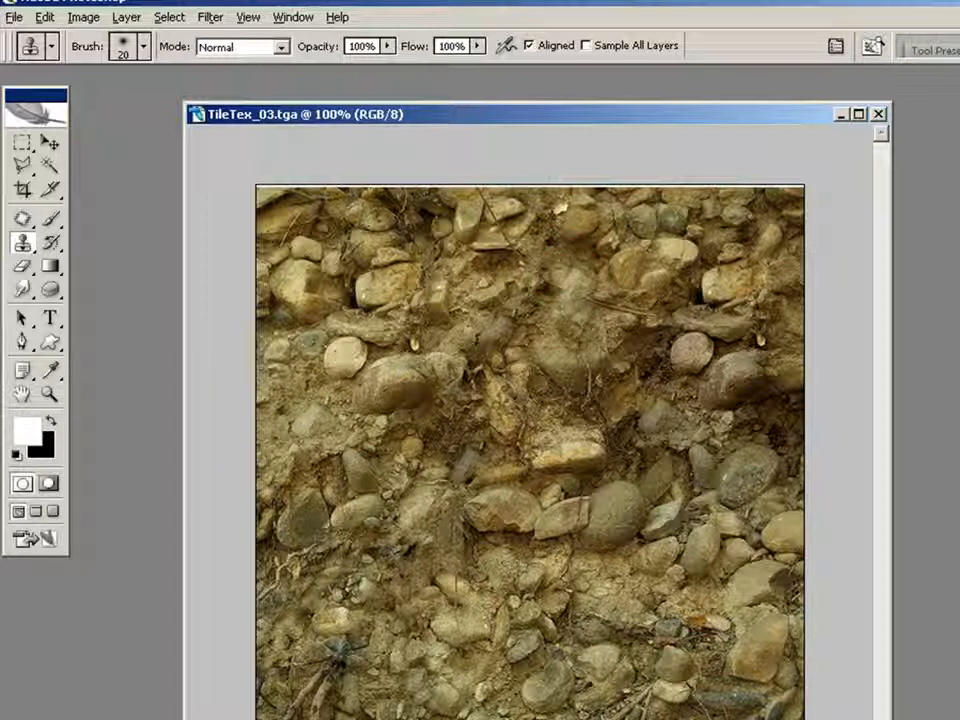
pyautogui.keyDown('alt'); pyautogui.click(436, 296); pyautogui.keyUp('alt')
pyautogui.moveTo(592, 301); pyautogui.dragTo(603, 298)
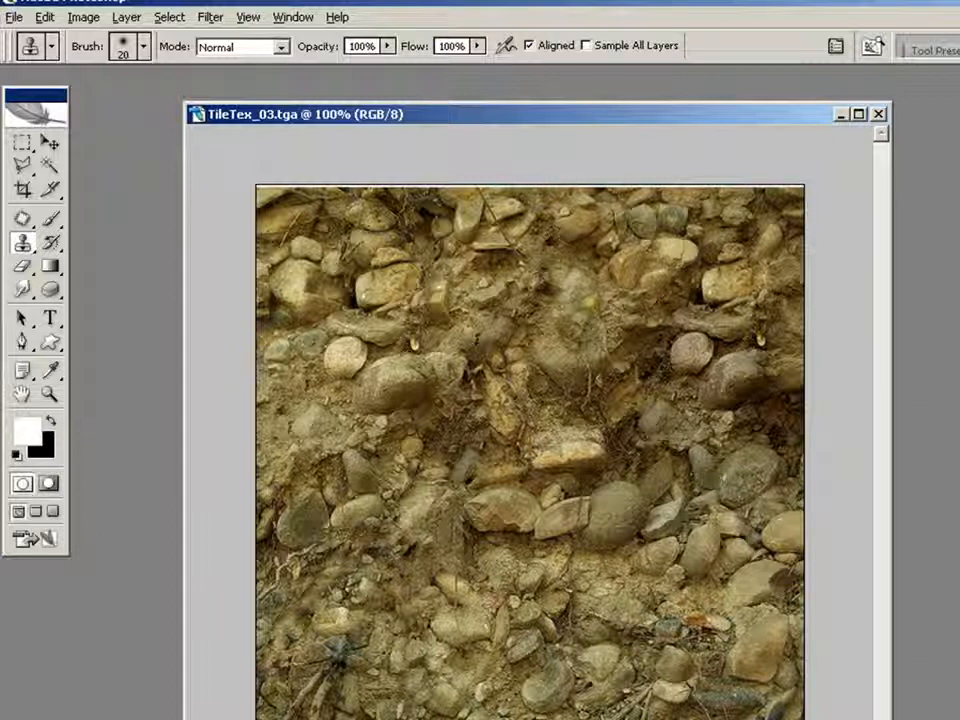
# Clone stone and soil texture over the red leaf and pale roots at lower right and the dark root and twigs at lower left.
pyautogui.moveTo(696, 621); pyautogui.dragTo(712, 621)
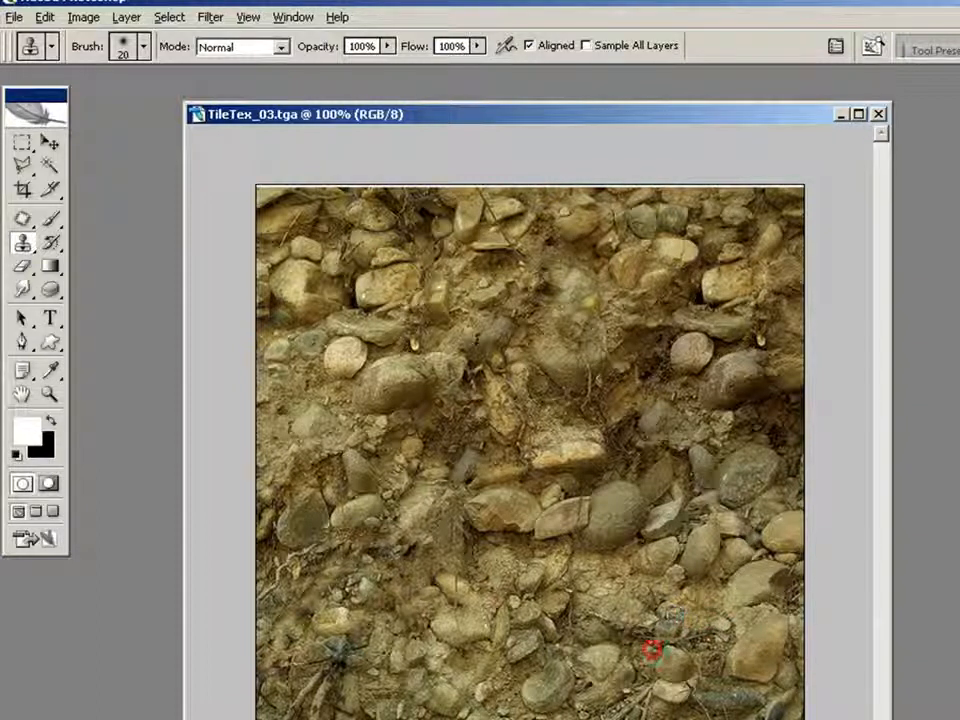
pyautogui.click(641, 706)
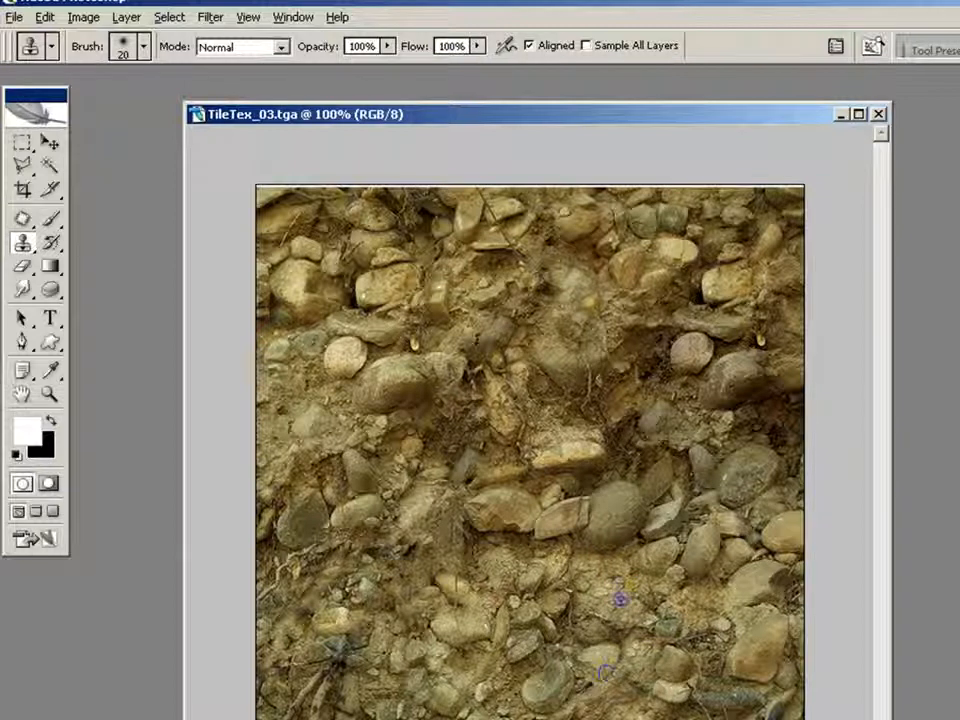
pyautogui.click(696, 708)
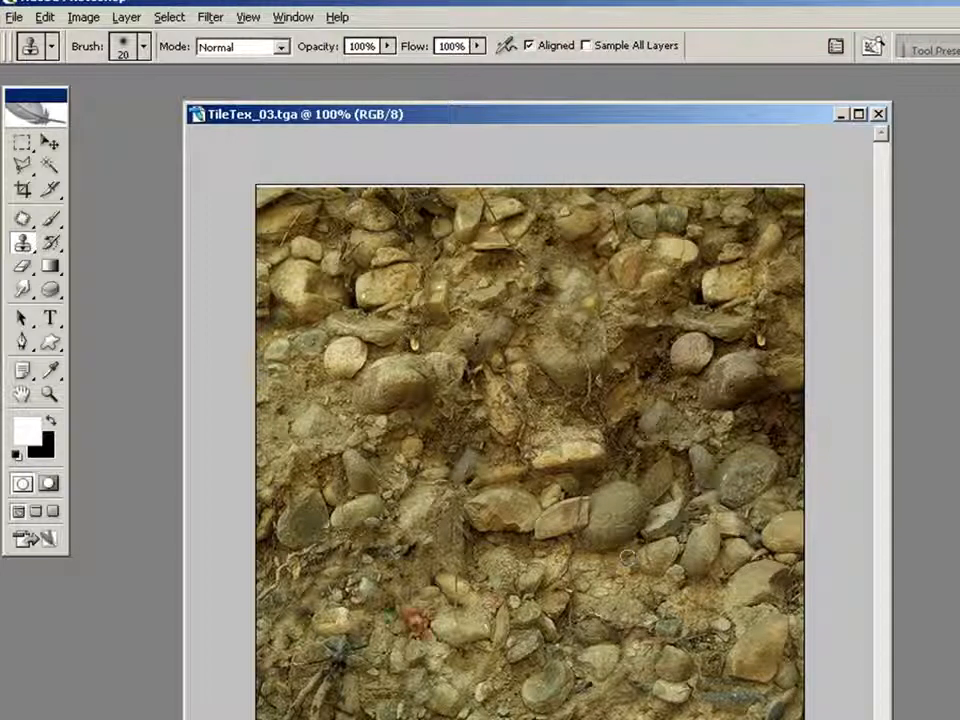
pyautogui.moveTo(346, 650)
pyautogui.mouseDown()
pyautogui.moveTo(323, 682)
pyautogui.moveTo(330, 677)
pyautogui.mouseUp()
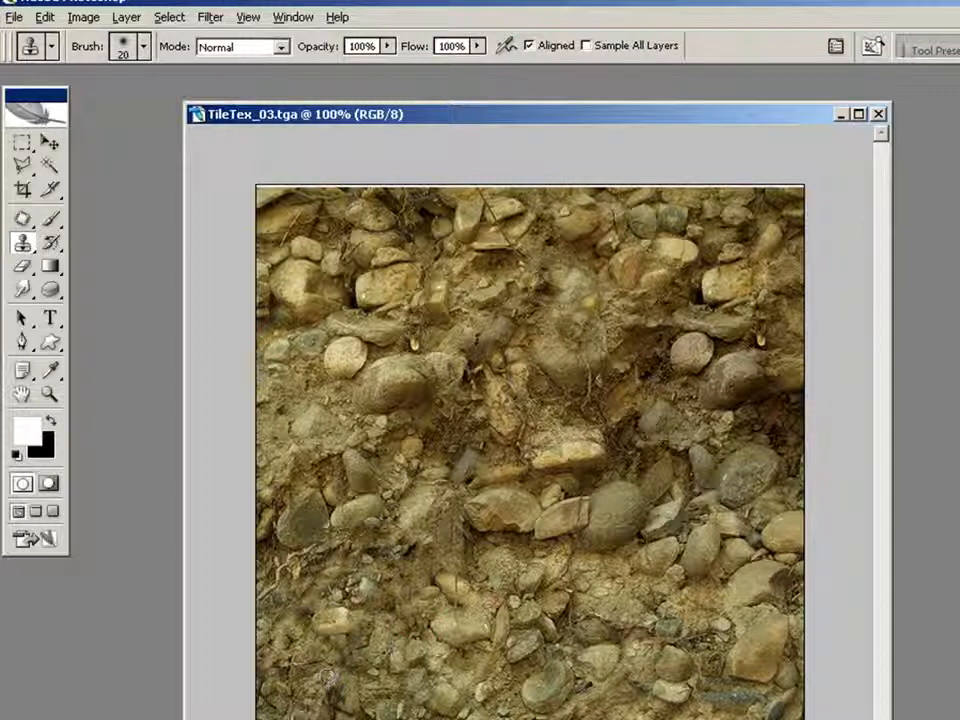
pyautogui.moveTo(352, 566)
pyautogui.mouseDown()
pyautogui.moveTo(308, 570)
pyautogui.moveTo(265, 593)
pyautogui.mouseUp()
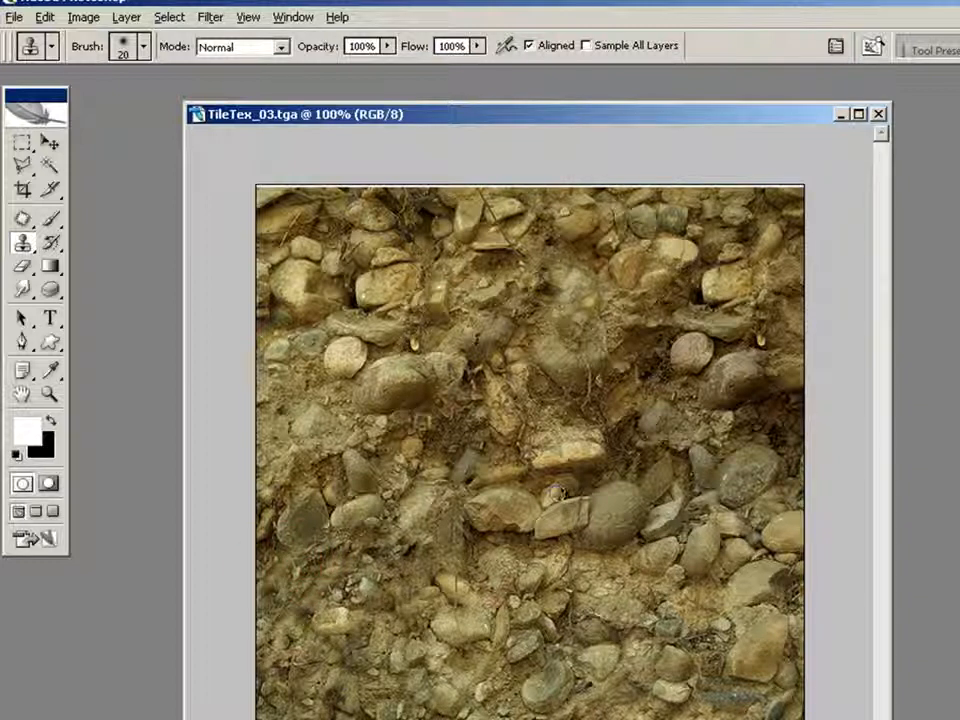
# Clone soil and stone texture over the twigs around the large faded stone in the image's upper centre.
pyautogui.keyDown('alt'); pyautogui.click(638, 354); pyautogui.keyUp('alt')
pyautogui.moveTo(609, 389)
pyautogui.mouseDown()
pyautogui.moveTo(588, 398)
pyautogui.moveTo(591, 376)
pyautogui.mouseUp()
pyautogui.click(587, 360)
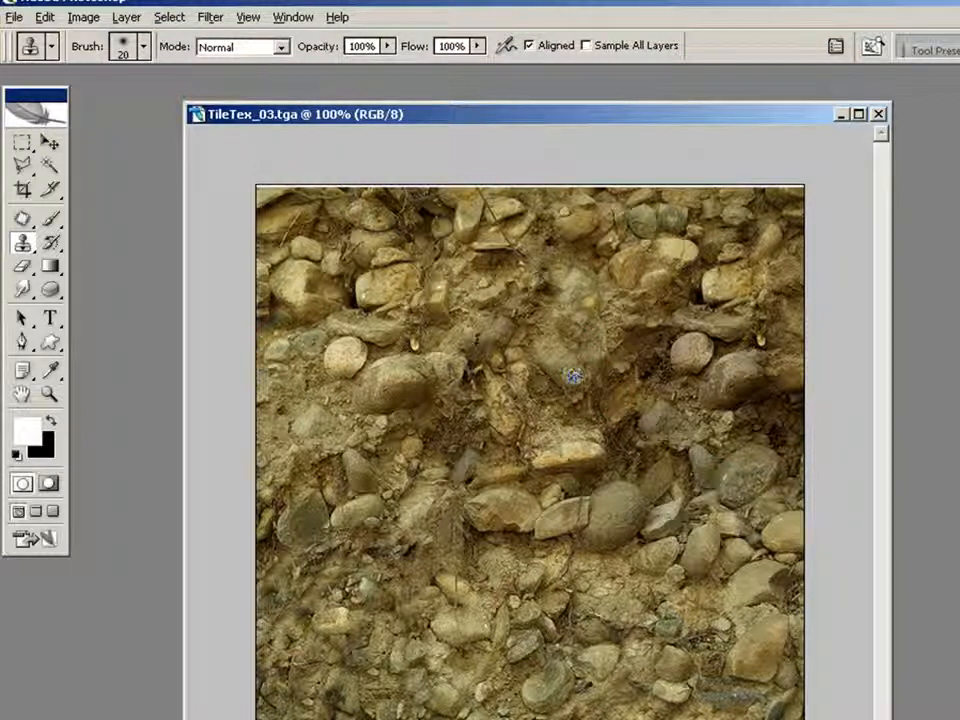
pyautogui.click(575, 378)
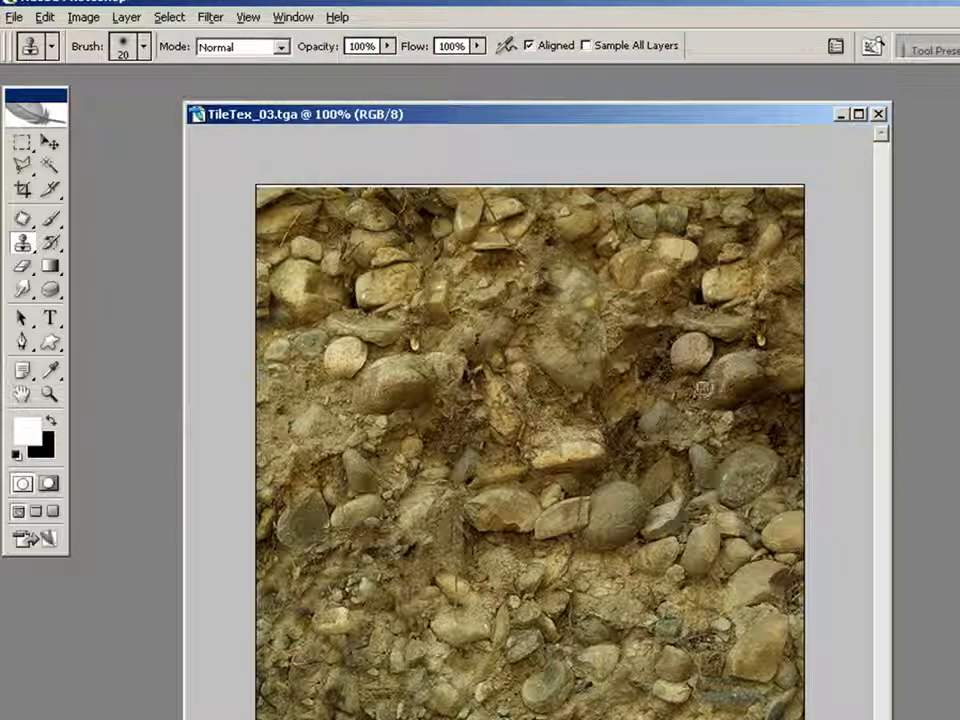
pyautogui.keyDown('alt'); pyautogui.click(793, 414); pyautogui.keyUp('alt')
pyautogui.moveTo(580, 328)
pyautogui.mouseDown()
pyautogui.moveTo(592, 334)
pyautogui.moveTo(598, 322)
pyautogui.moveTo(565, 302)
pyautogui.moveTo(592, 365)
pyautogui.mouseUp()
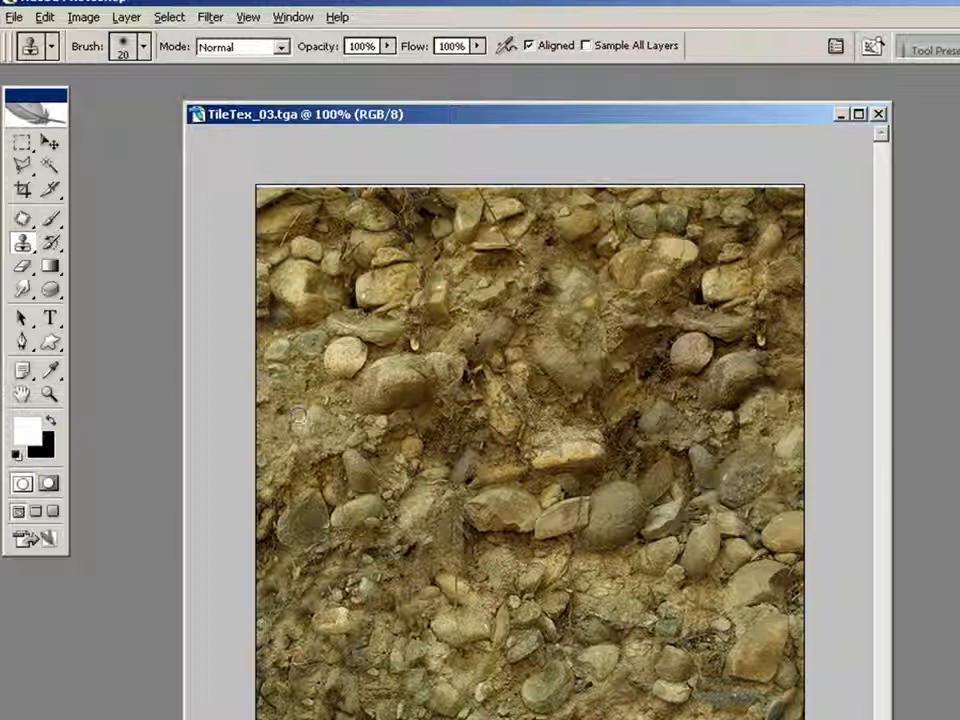
# Clone light soil over the dark patches along the image's right edge and the small pale root end beside the flat stone.
pyautogui.keyDown('alt'); pyautogui.click(740, 425); pyautogui.keyUp('alt')
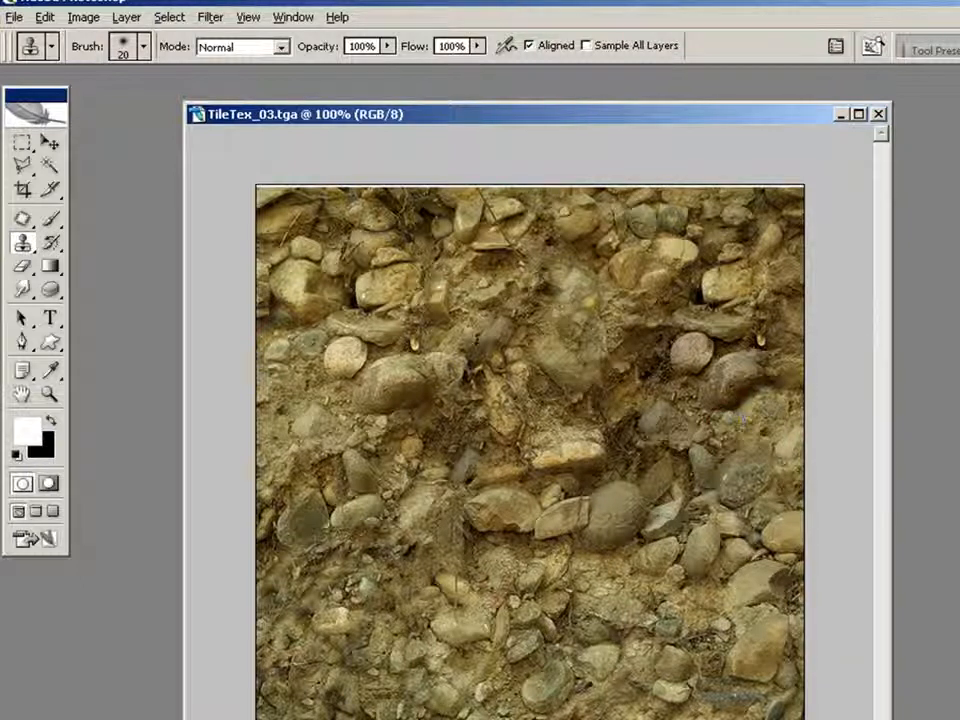
pyautogui.keyDown('alt'); pyautogui.click(277, 396); pyautogui.keyUp('alt')
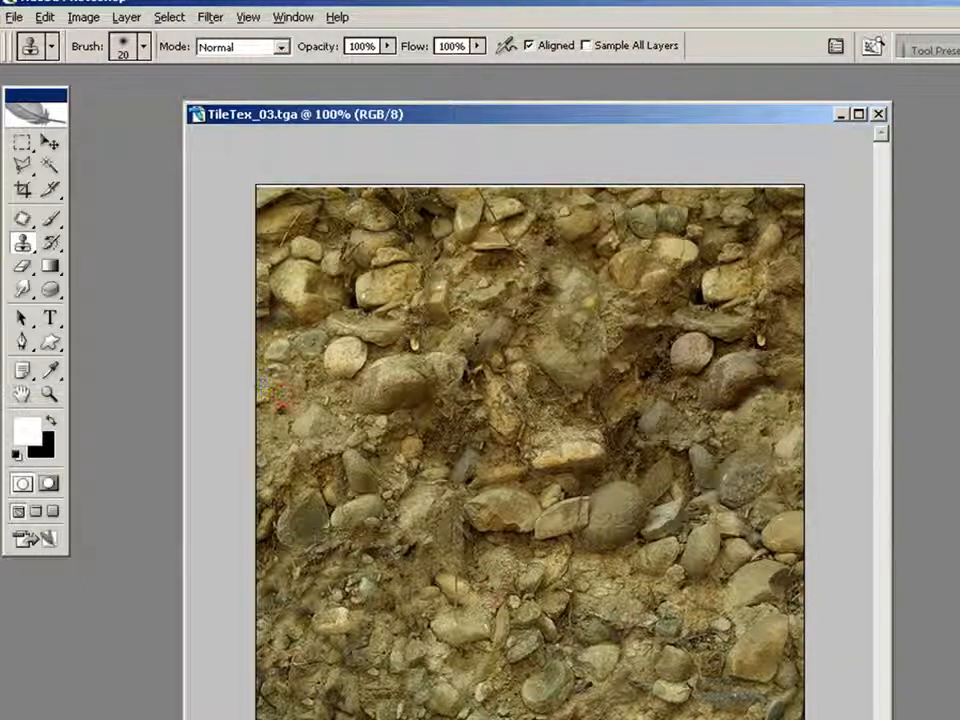
pyautogui.click(788, 335)
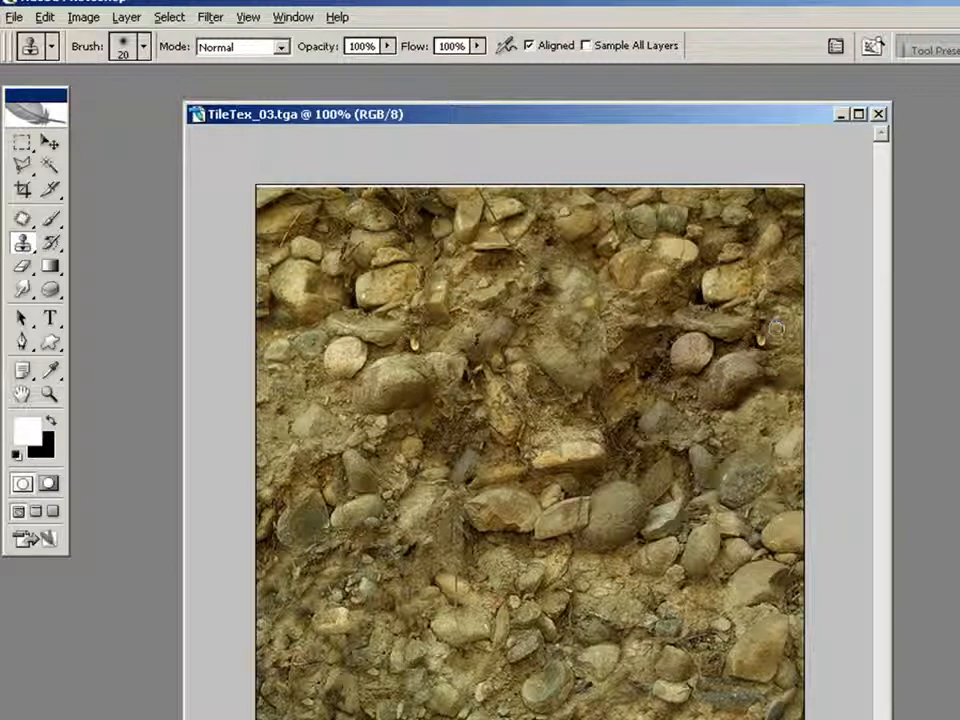
pyautogui.click(753, 342)
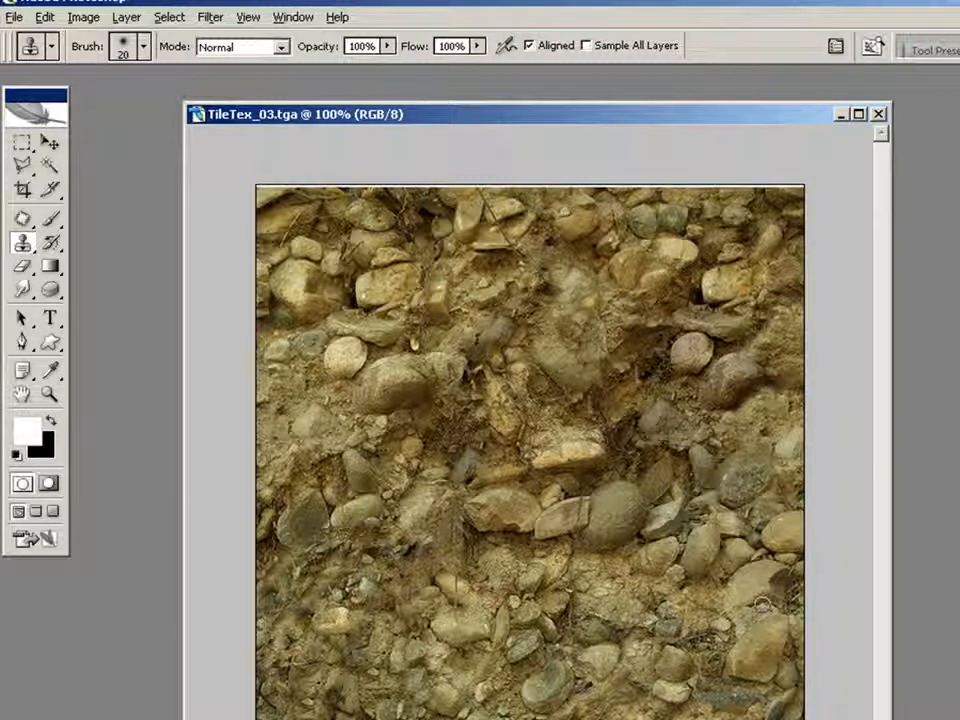
# Clone soil and small stones over the dark root tangles on both sides of the bright central stone and soften the stones beneath it.
pyautogui.click(600, 432)
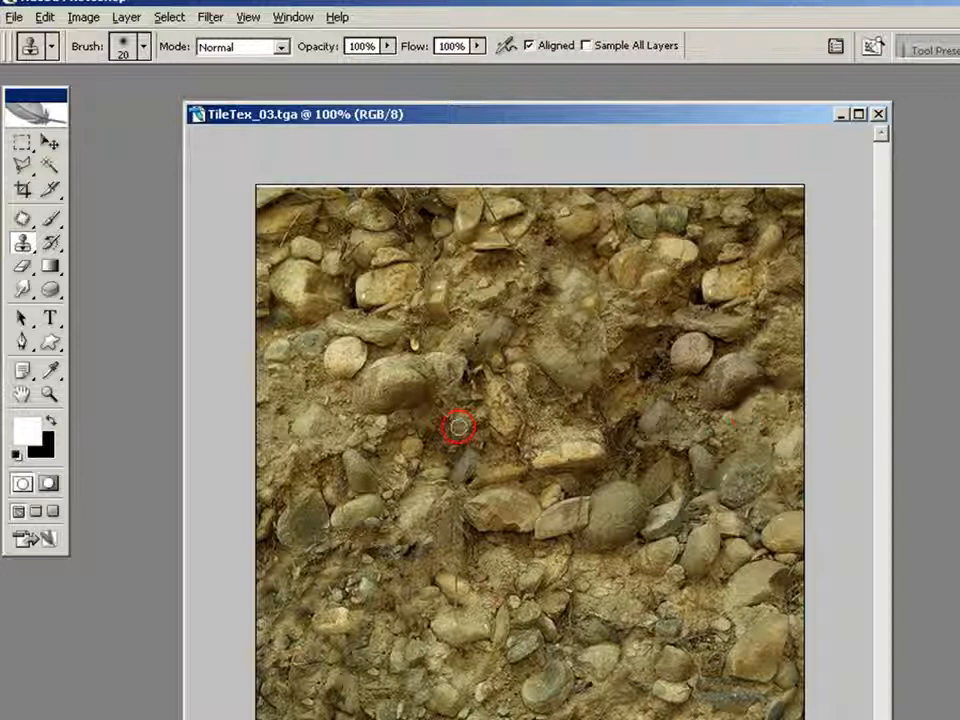
pyautogui.click(475, 369)
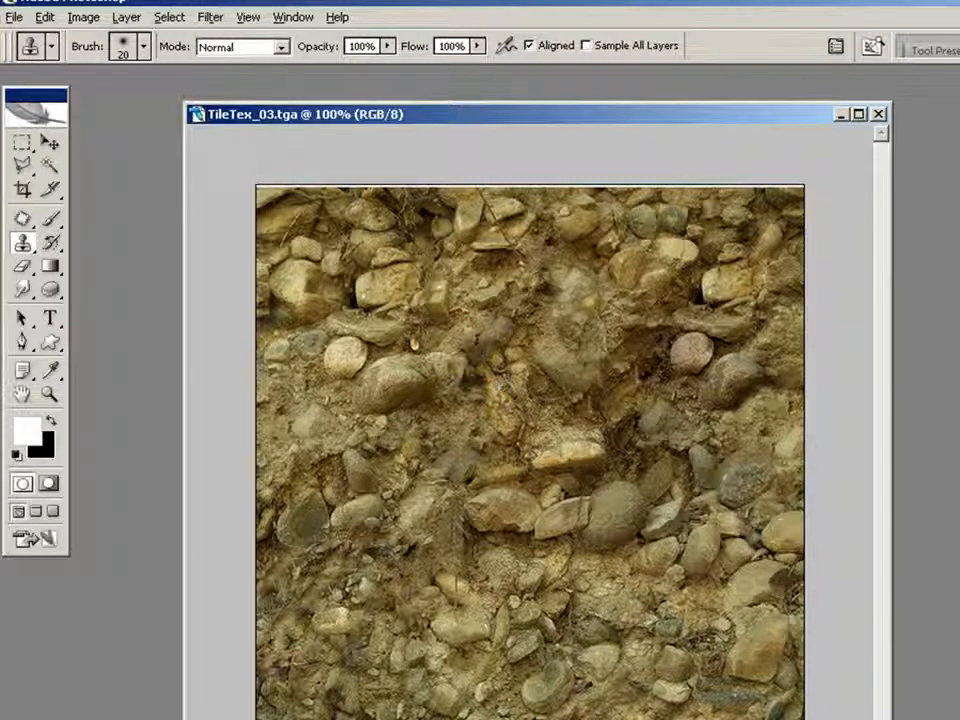
pyautogui.click(606, 470)
pyautogui.moveTo(606, 474)
pyautogui.mouseDown()
pyautogui.moveTo(637, 461)
pyautogui.moveTo(622, 436)
pyautogui.mouseUp()
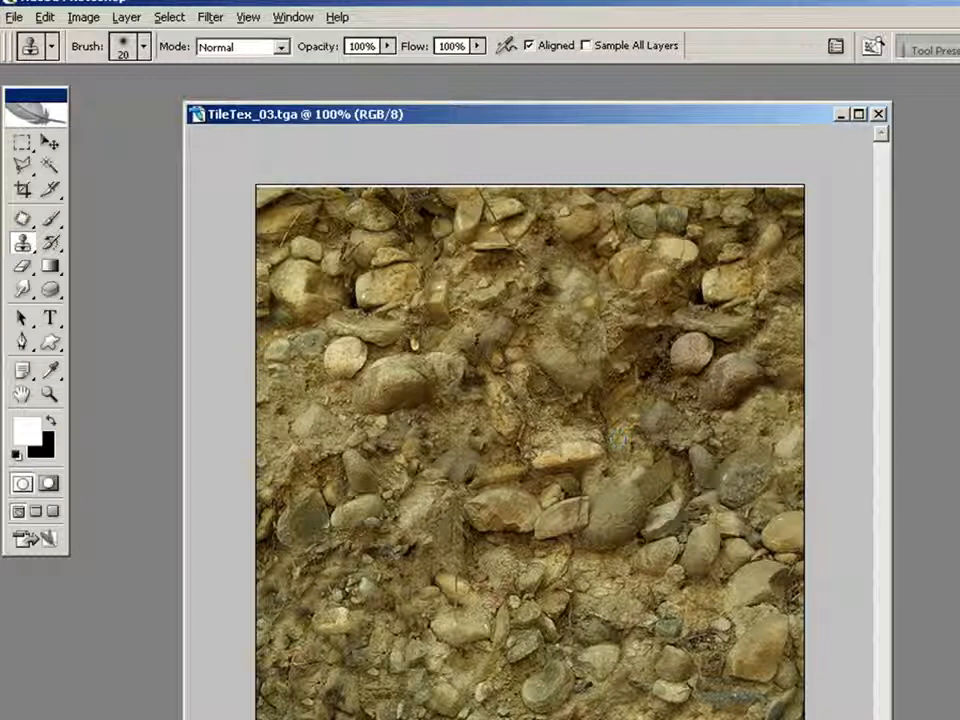
pyautogui.click(578, 474)
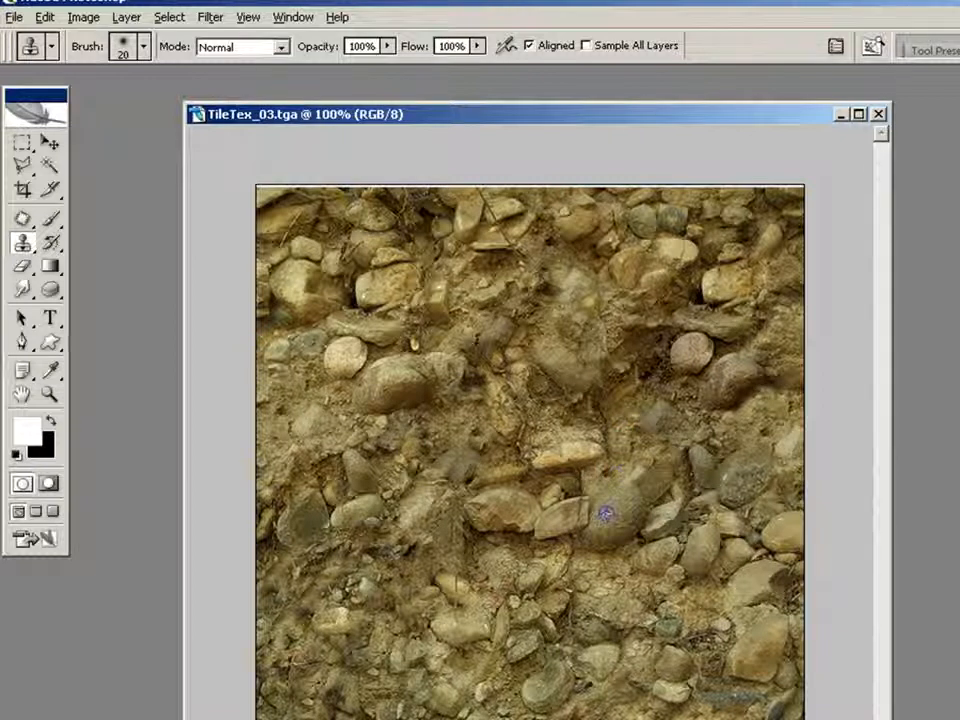
pyautogui.moveTo(563, 493); pyautogui.dragTo(562, 478)
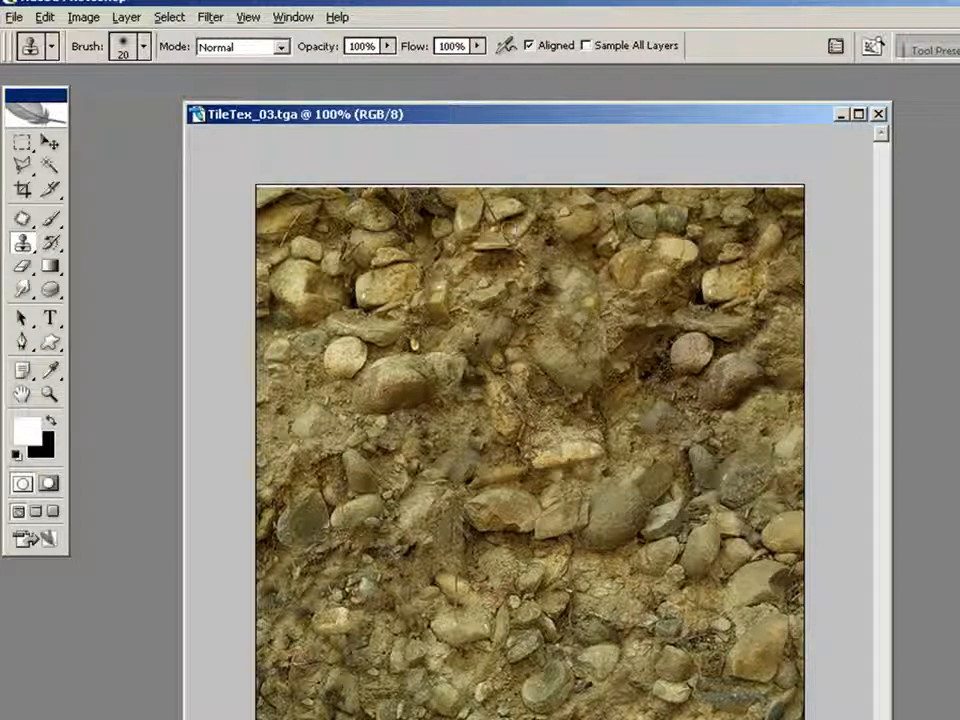
# Reapply the Offset filter to TileTex_03 with its last settings to bring the edge seams to the middle.
pyautogui.click(210, 19)
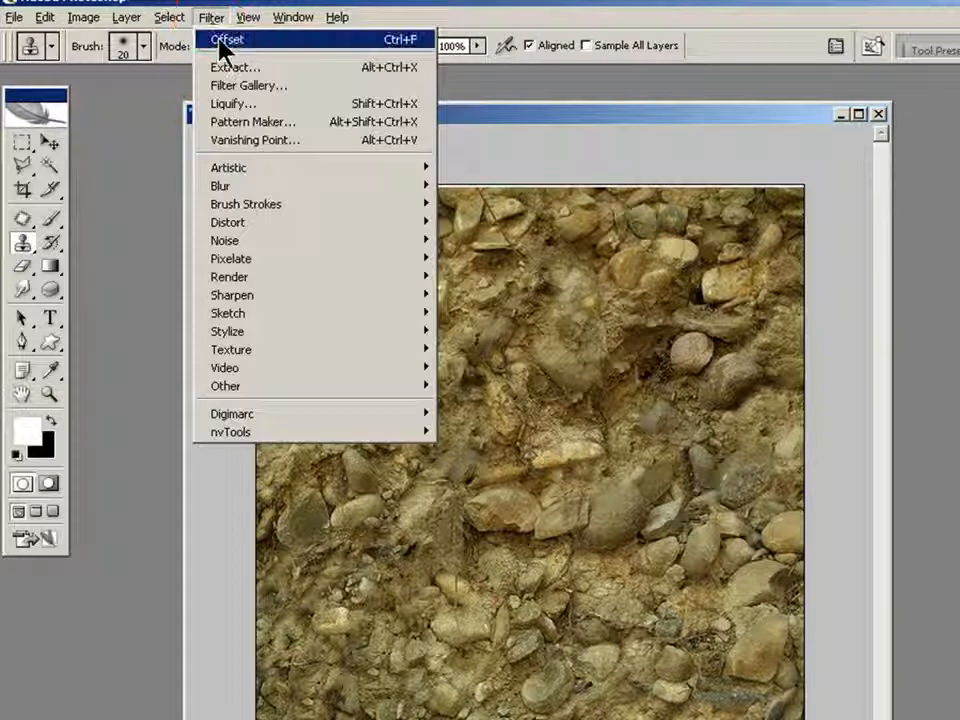
pyautogui.click(220, 41)
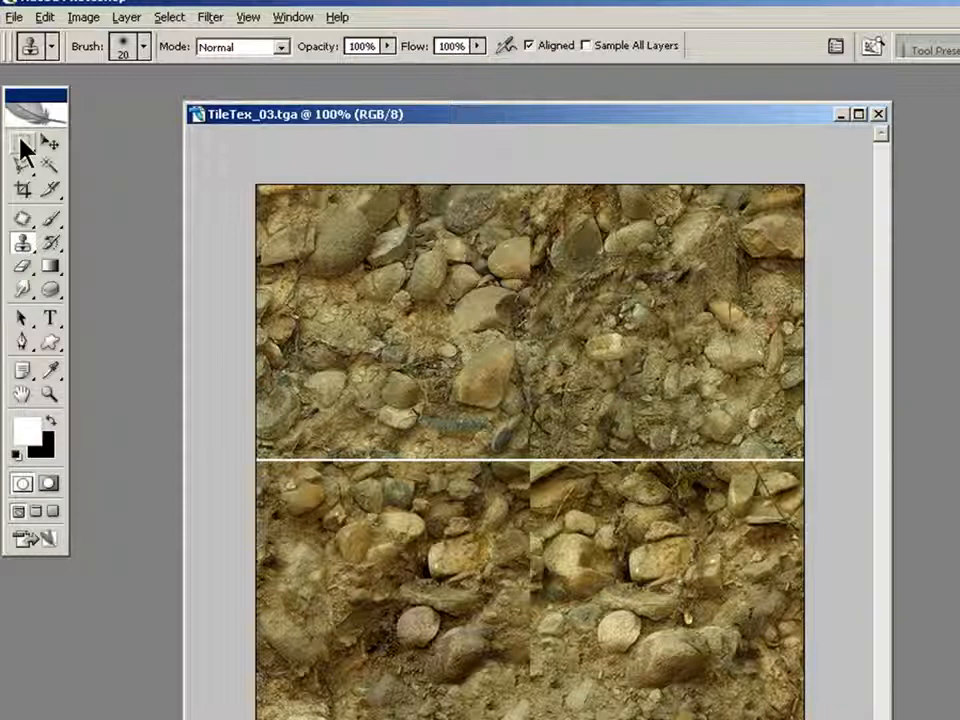
pyautogui.click(82, 18)
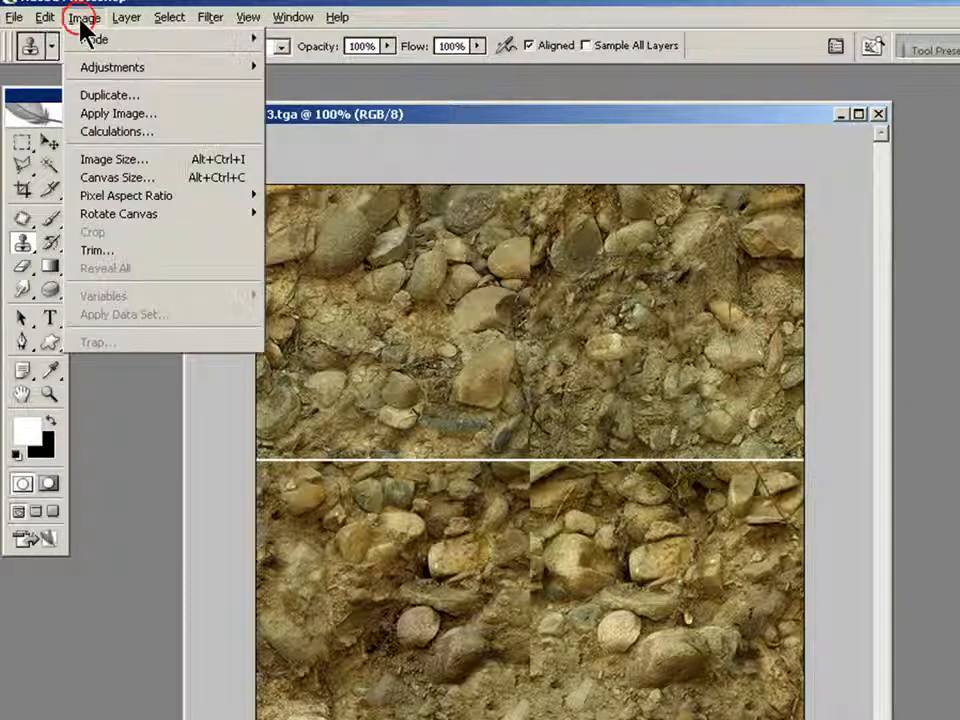
pyautogui.moveTo(119, 224)
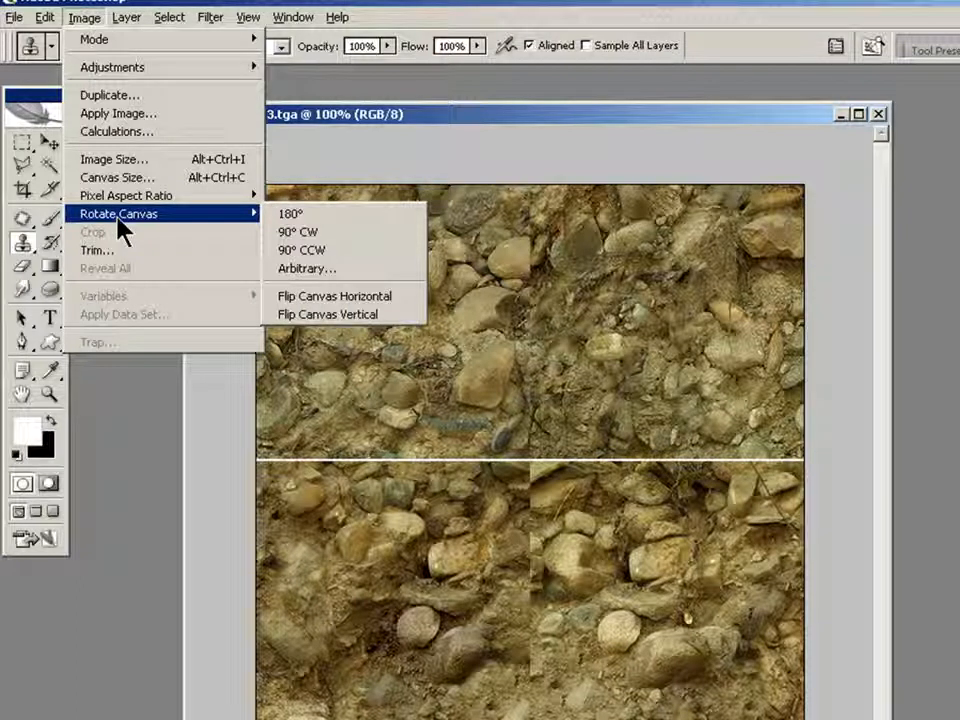
pyautogui.click(105, 402)
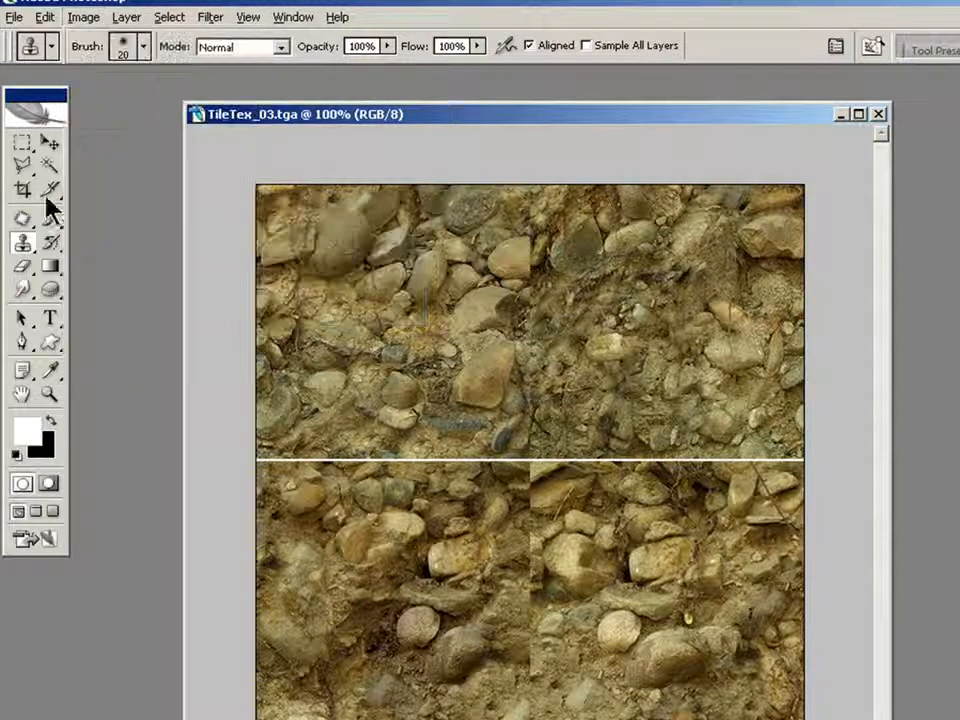
# Select the image area below the white horizontal line, scale its height to 101.6% upward to cover the line, and deselect.
pyautogui.click(23, 145)
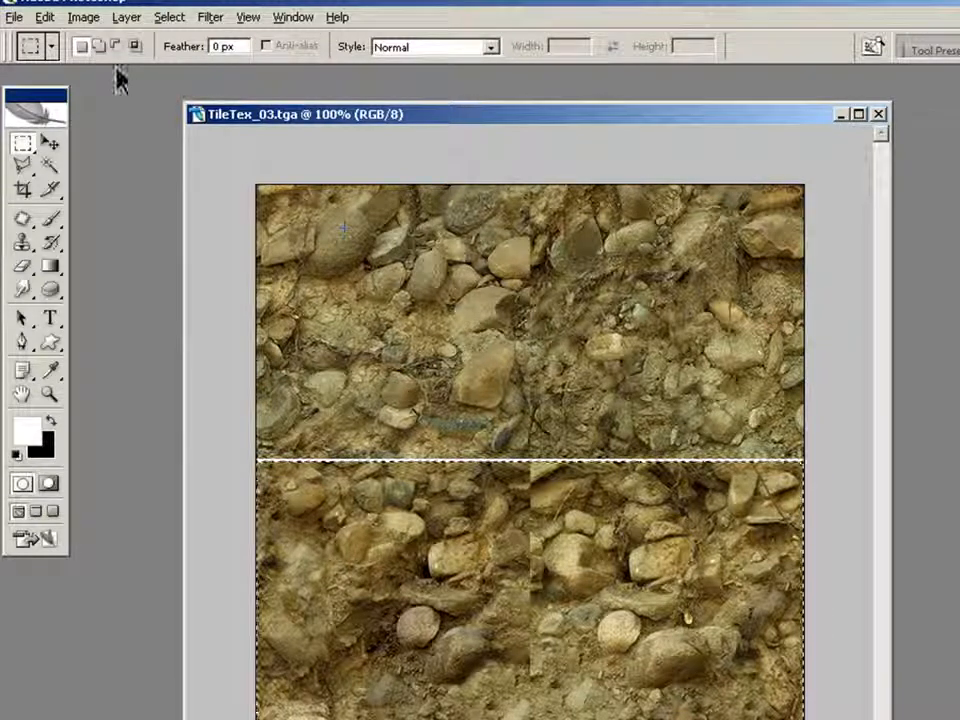
pyautogui.click(80, 18)
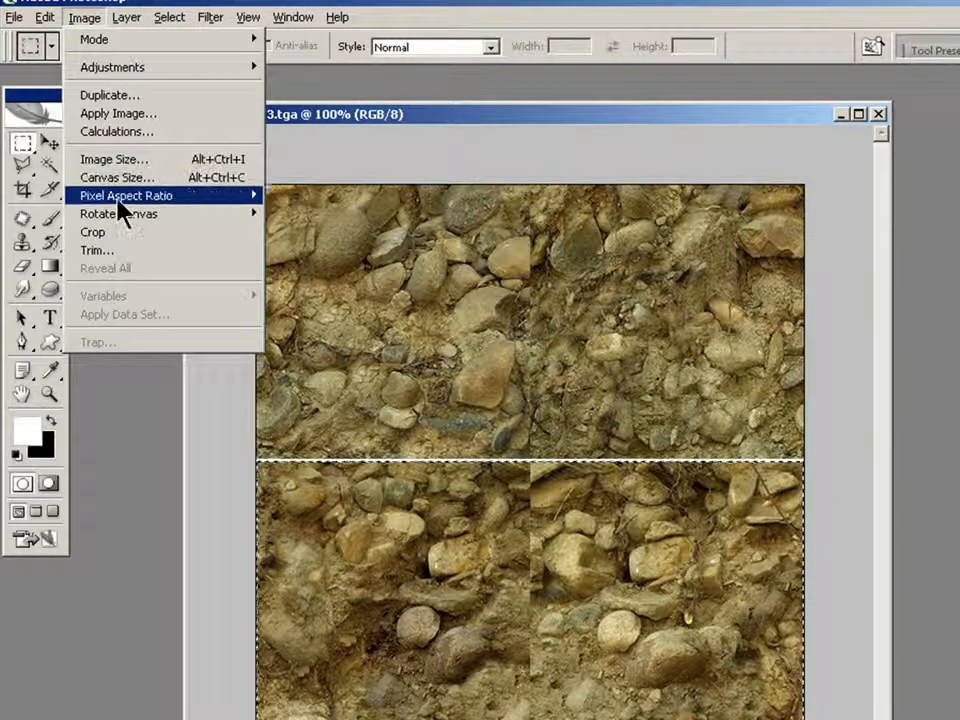
pyautogui.moveTo(118, 205)
pyautogui.click(46, 20)
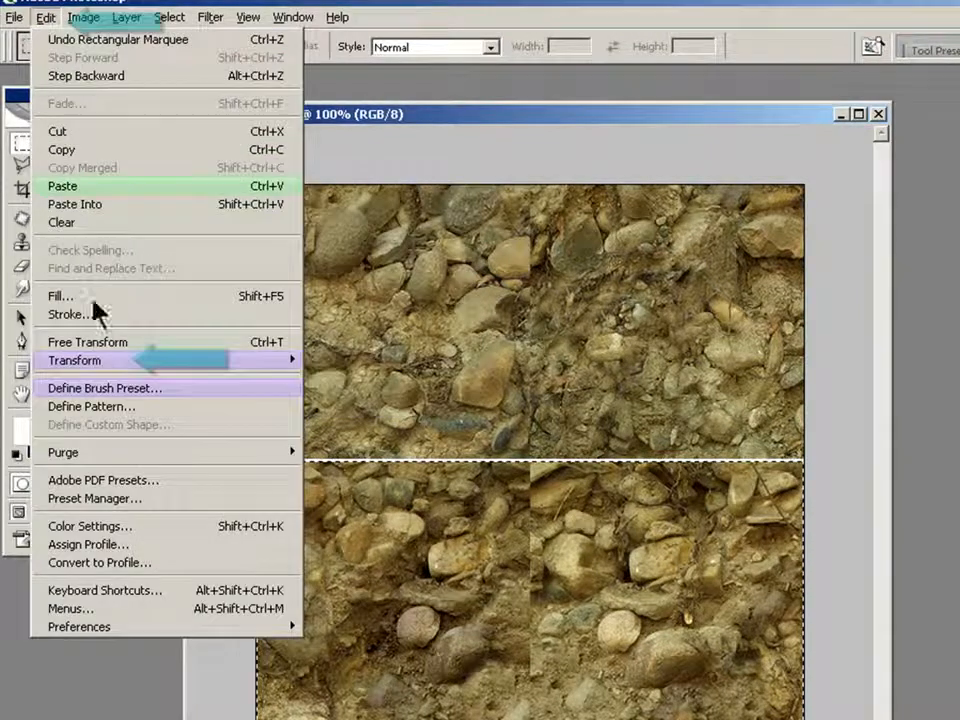
pyautogui.moveTo(220, 372)
pyautogui.click(334, 390)
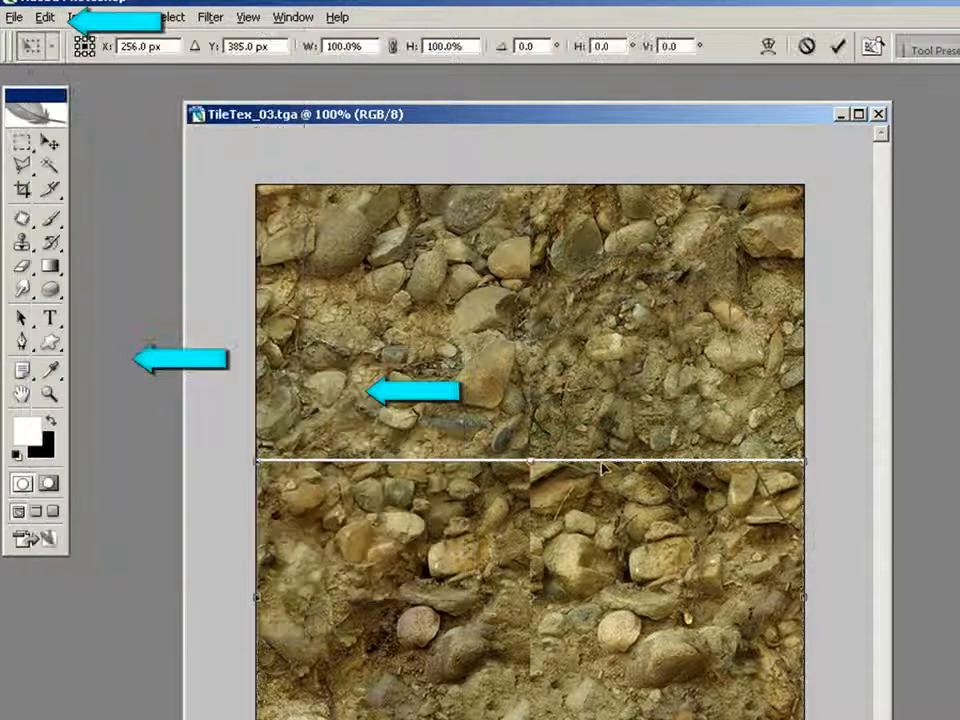
pyautogui.click(532, 462)
pyautogui.moveTo(532, 462); pyautogui.dragTo(534, 457)
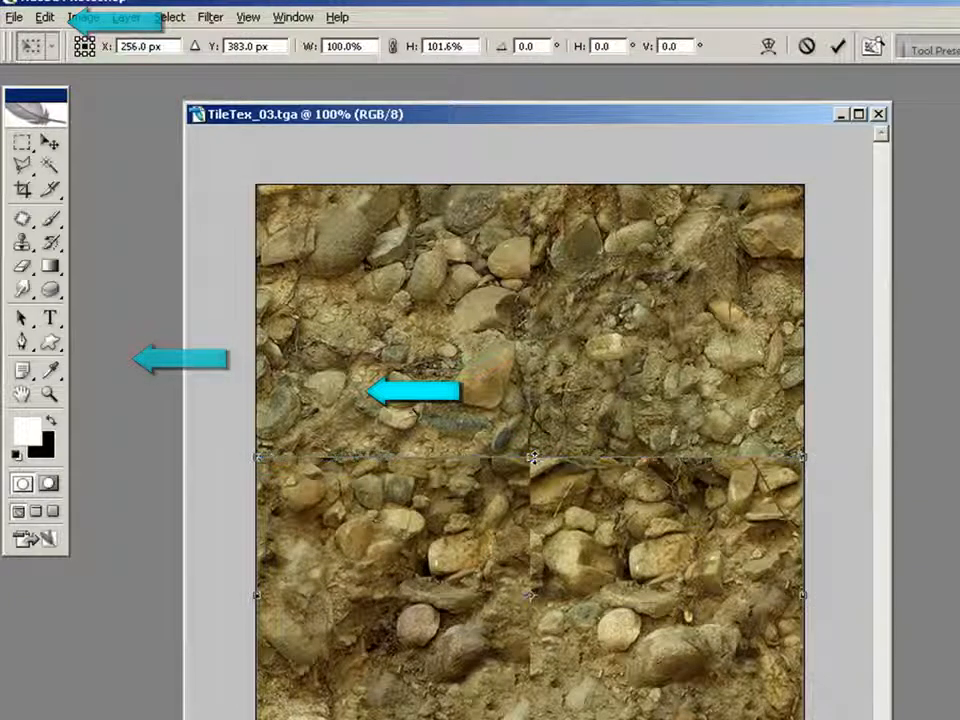
pyautogui.press('Return')
pyautogui.hotkey('ctrl', 'd')
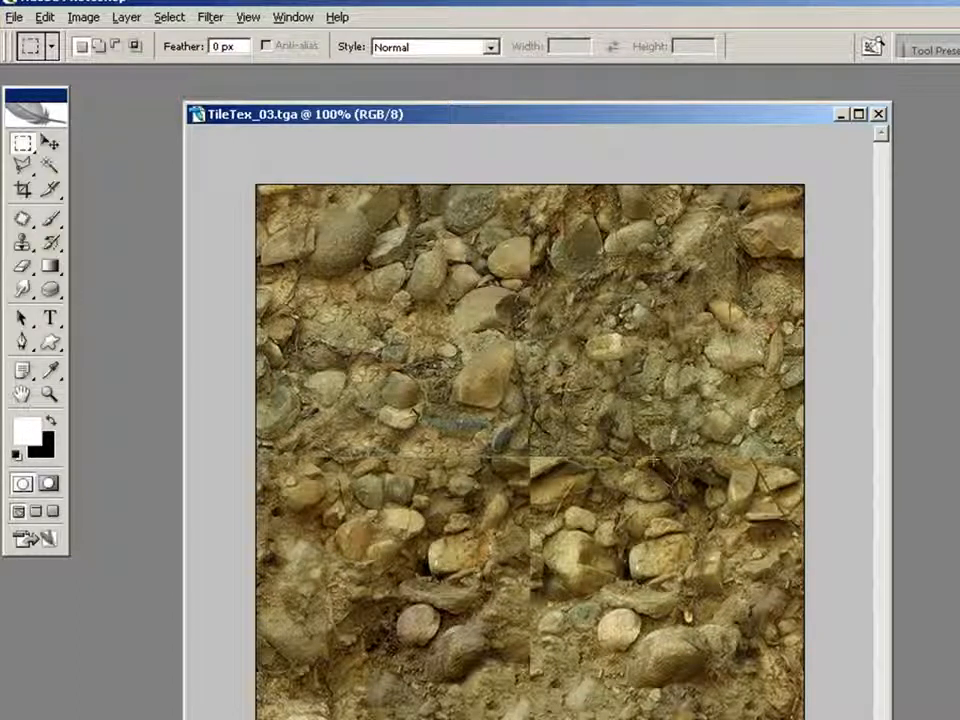
# Use the Clone Stamp to complete the cut-off stone on the upper vertical seam, and choose a brush preset for the seam work.
pyautogui.click(22, 242)
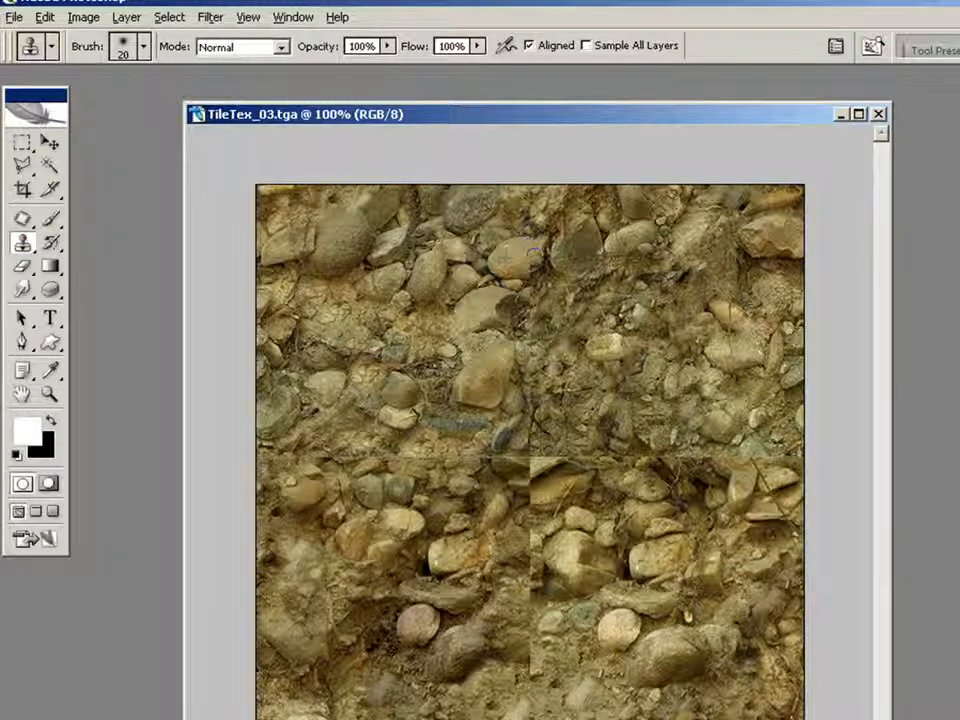
pyautogui.click(143, 45)
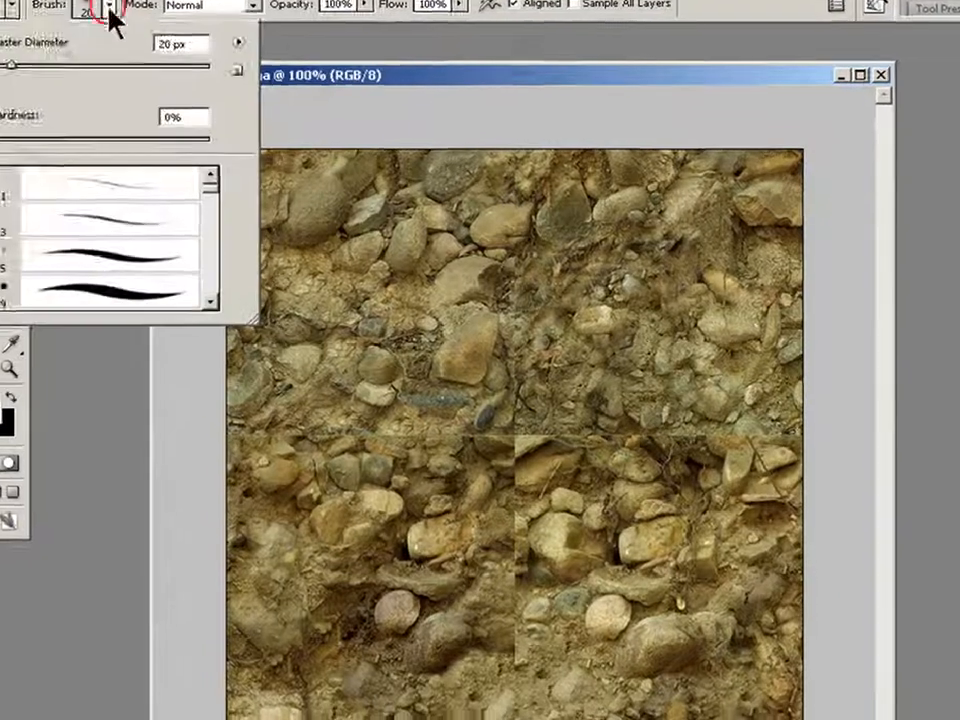
pyautogui.click(241, 220)
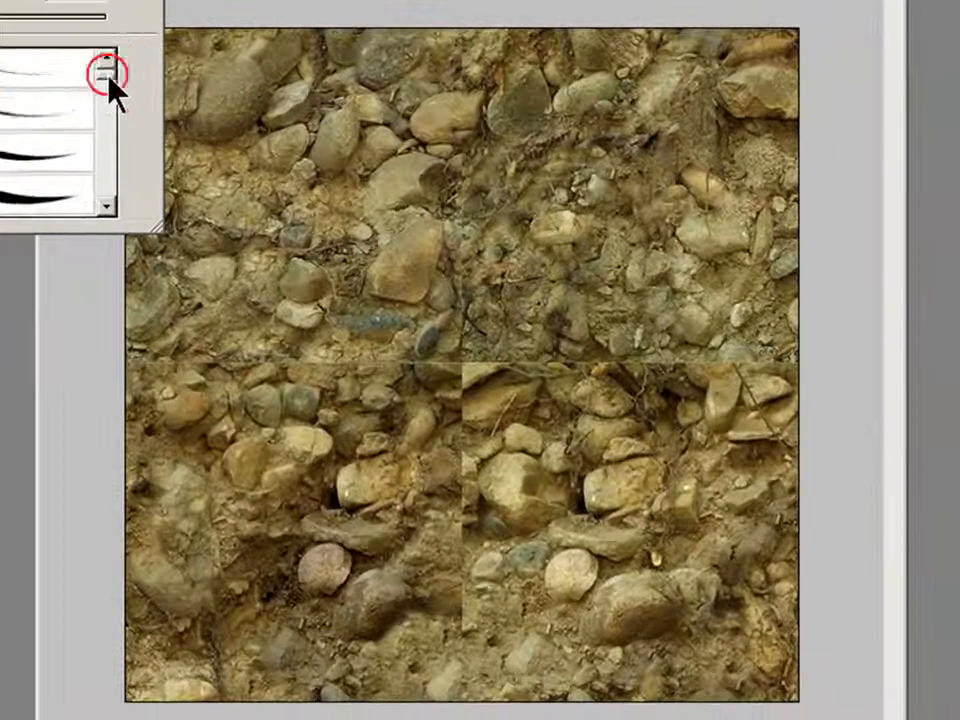
pyautogui.moveTo(107, 75); pyautogui.dragTo(108, 78)
pyautogui.click(4, 100)
pyautogui.click(399, 6)
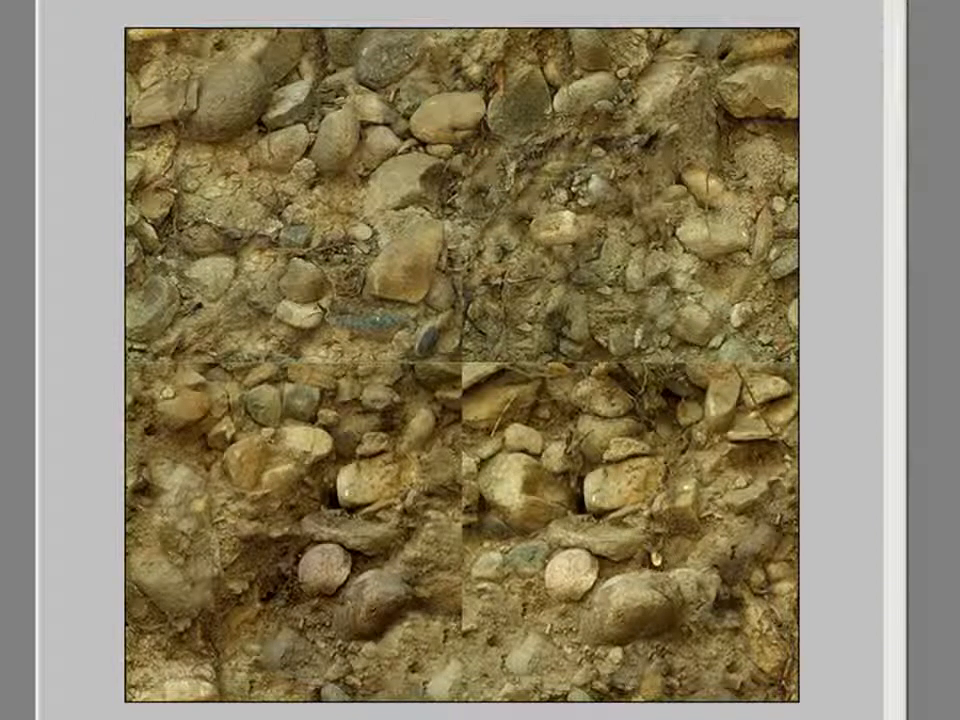
# Clone a bright stone over the crossing of the two seams and blend soil and stones along the vertical seam.
pyautogui.keyDown('alt'); pyautogui.click(424, 185); pyautogui.keyUp('alt')
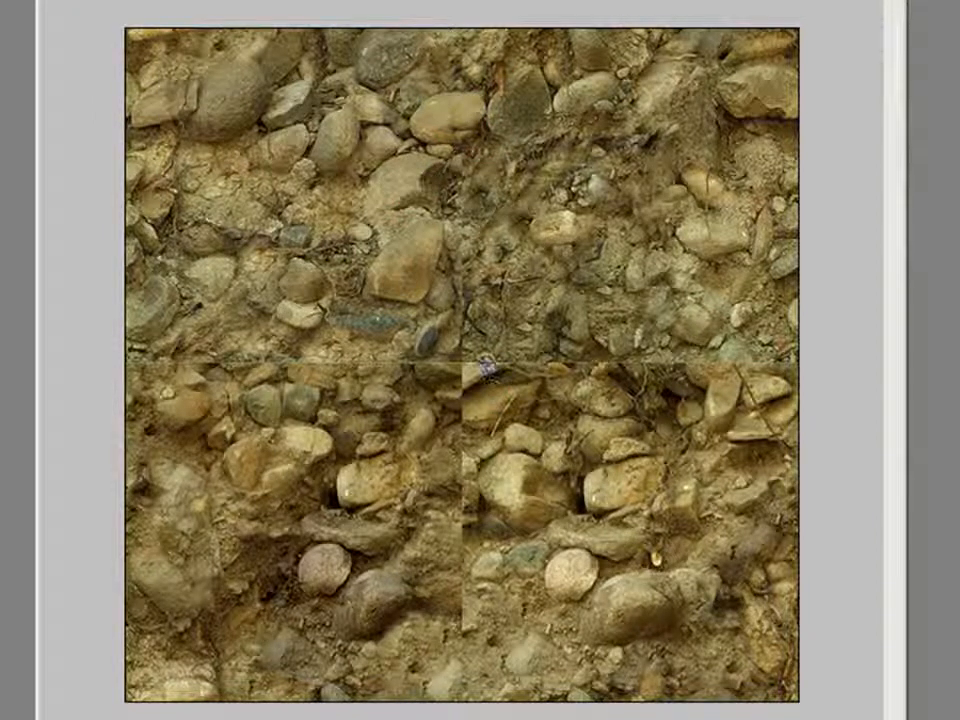
pyautogui.click(497, 430)
pyautogui.click(461, 375)
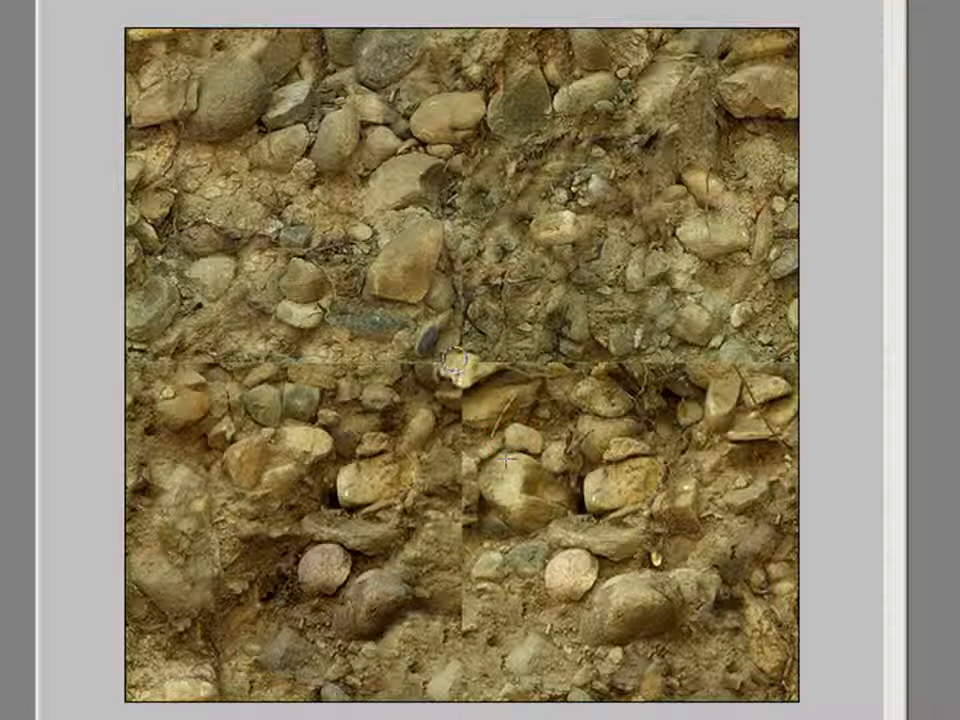
pyautogui.moveTo(463, 371)
pyautogui.mouseDown()
pyautogui.moveTo(450, 386)
pyautogui.moveTo(464, 393)
pyautogui.moveTo(453, 397)
pyautogui.moveTo(469, 390)
pyautogui.mouseUp()
pyautogui.click(456, 463)
pyautogui.click(463, 540)
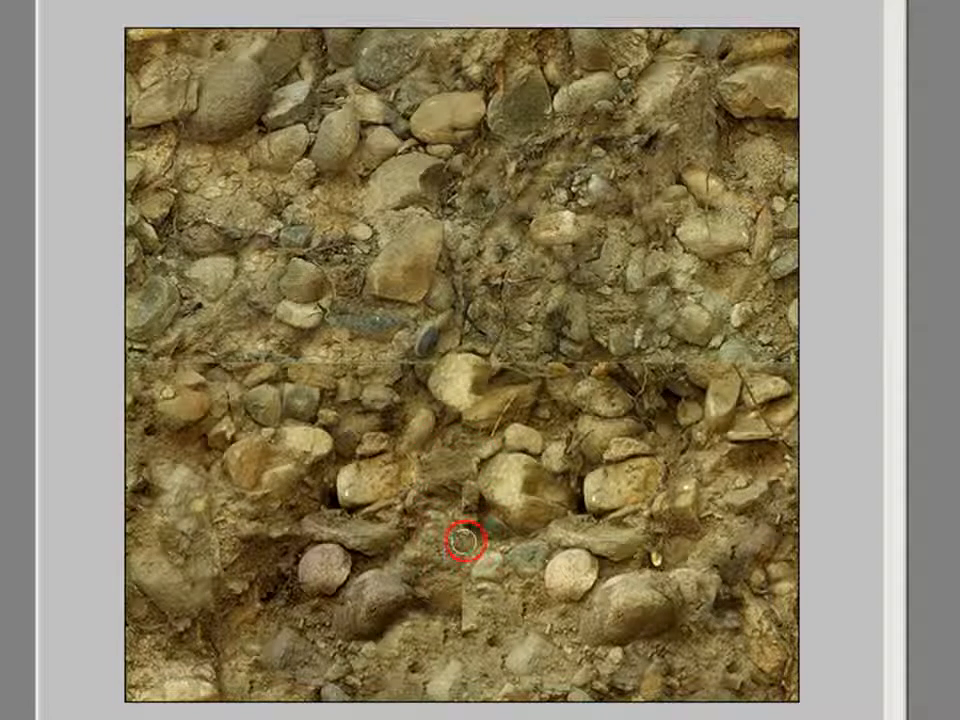
pyautogui.click(465, 608)
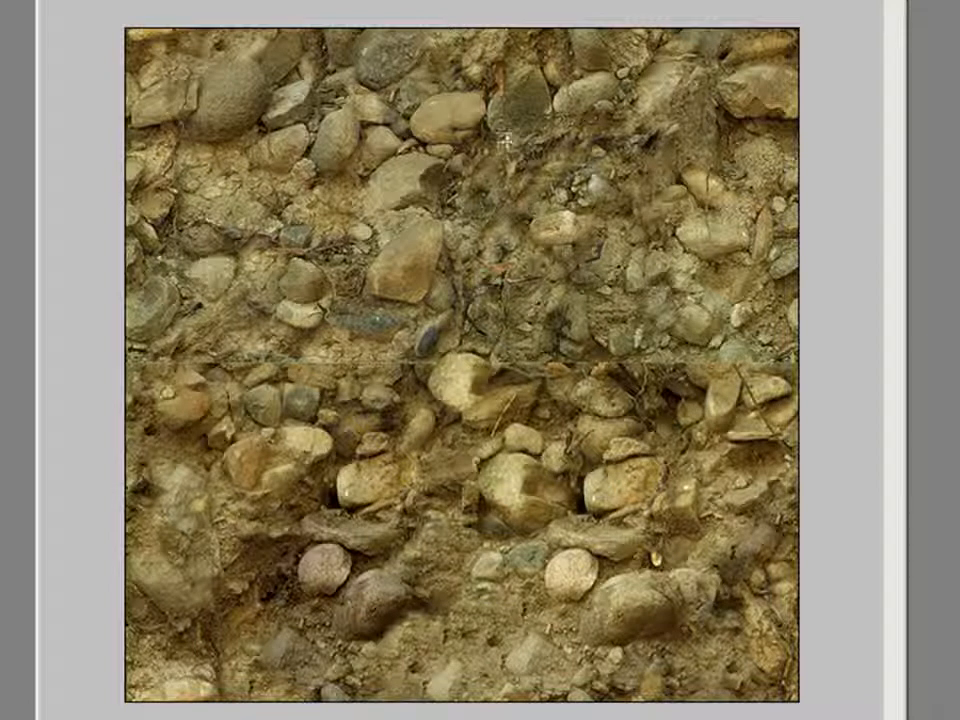
pyautogui.click(461, 64)
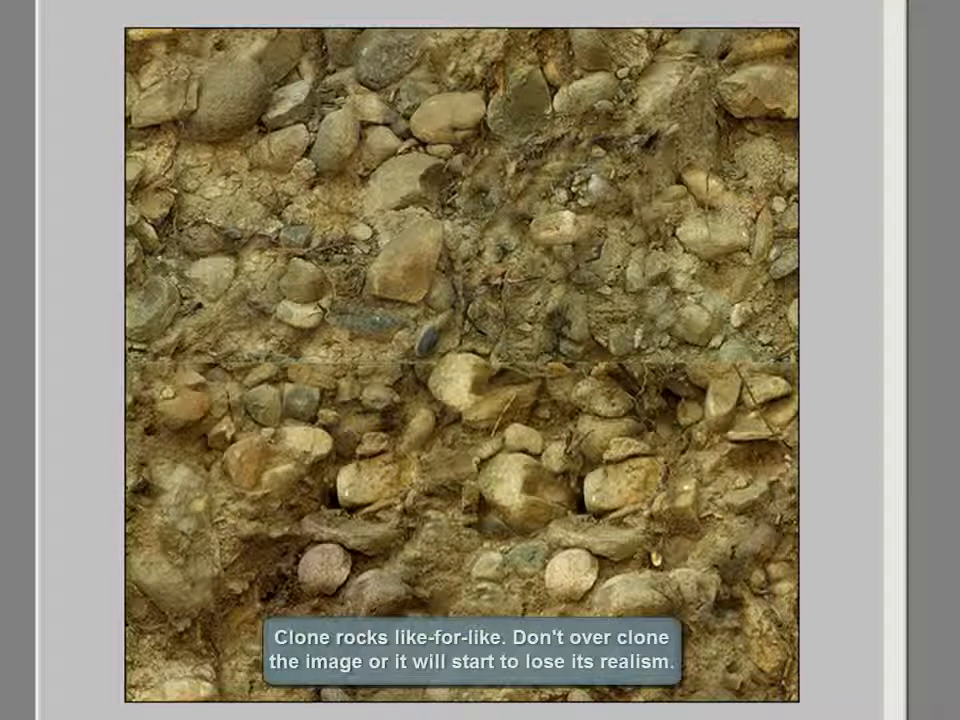
# Clone matching stones and soil over the left half of the horizontal seam.
pyautogui.click(379, 369)
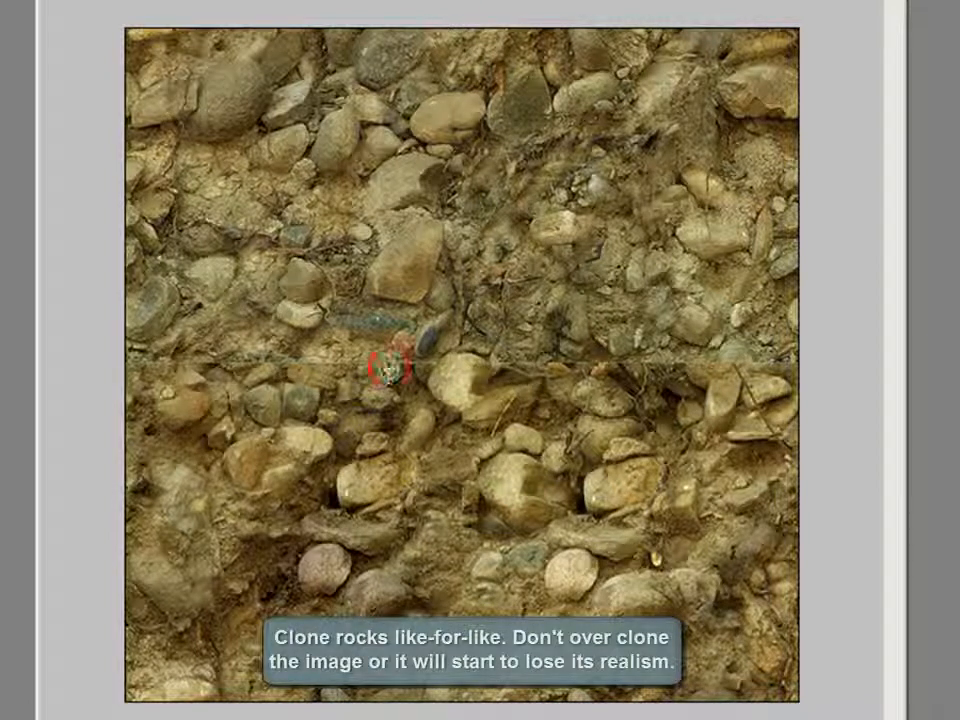
pyautogui.click(306, 366)
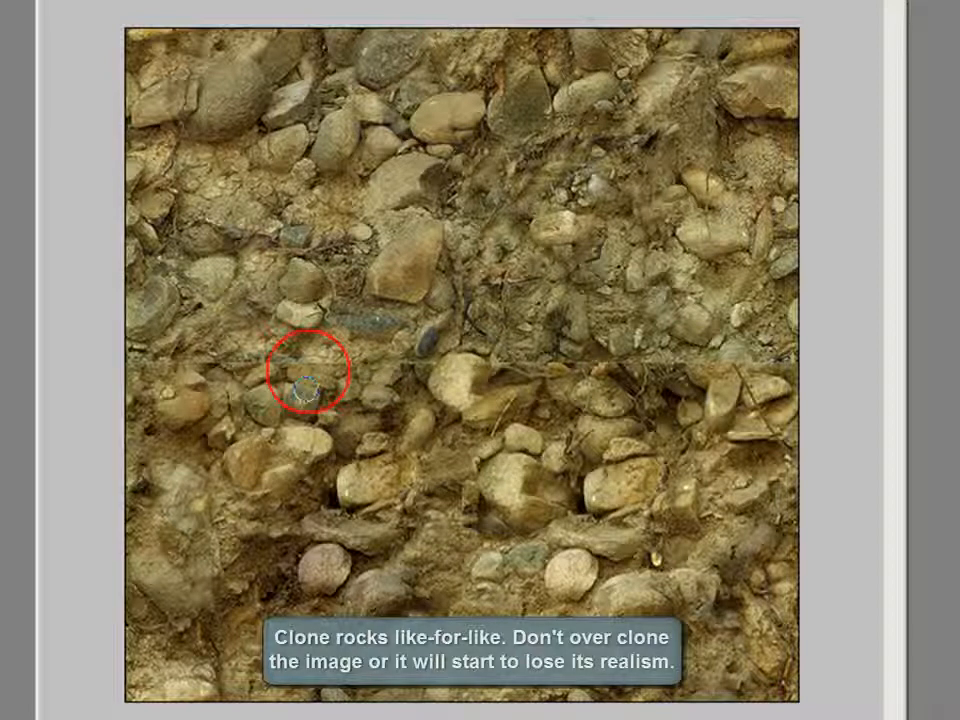